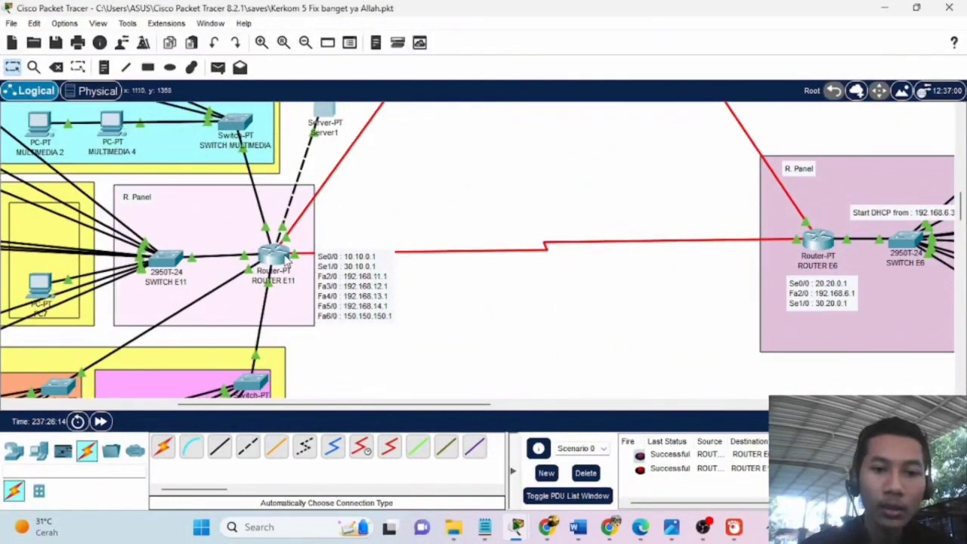
Open Router E11's window, position it, and start a CLI session at the Router> prompt.
{"action": "left_click", "coordinate": [285, 260]}
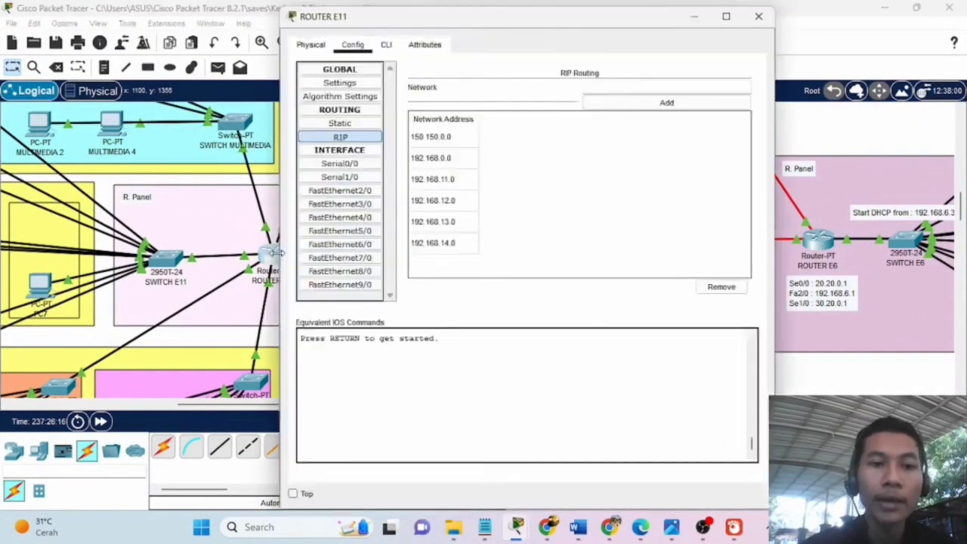
{"action": "left_click_drag", "start_coordinate": [486, 26], "coordinate": [444, 53]}
{"action": "left_click_drag", "start_coordinate": [367, 49], "coordinate": [281, 49]}
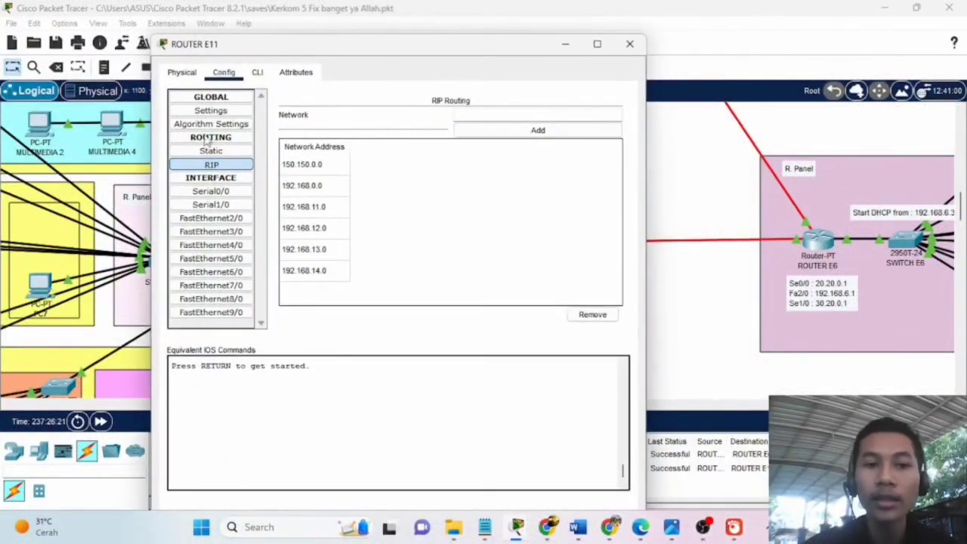
{"action": "left_click", "coordinate": [257, 74]}
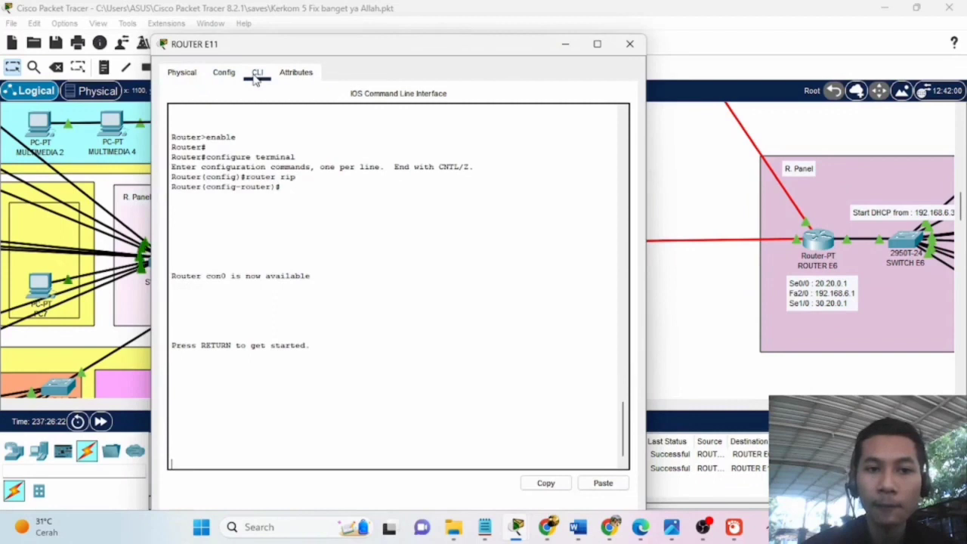
{"action": "left_click_drag", "start_coordinate": [337, 49], "coordinate": [265, 30]}
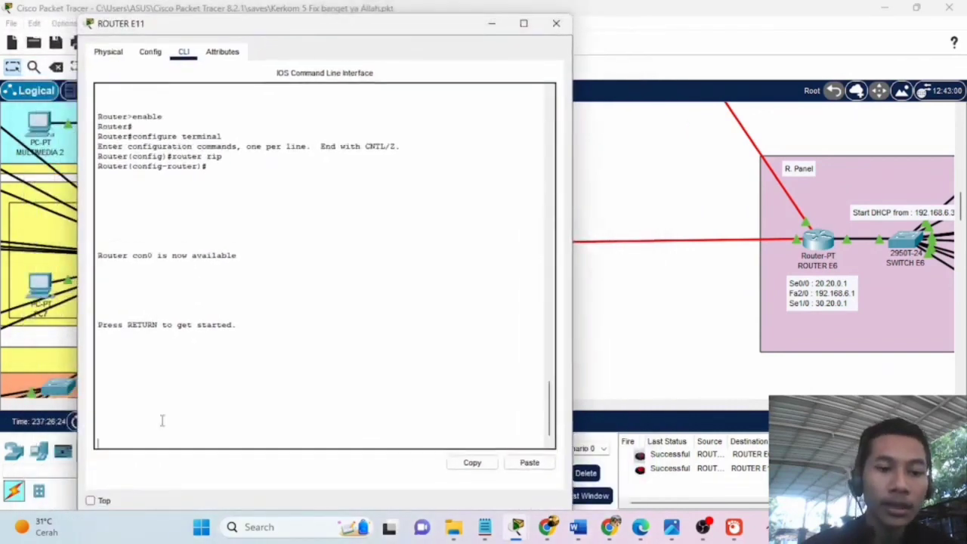
{"action": "key", "text": "Return"}
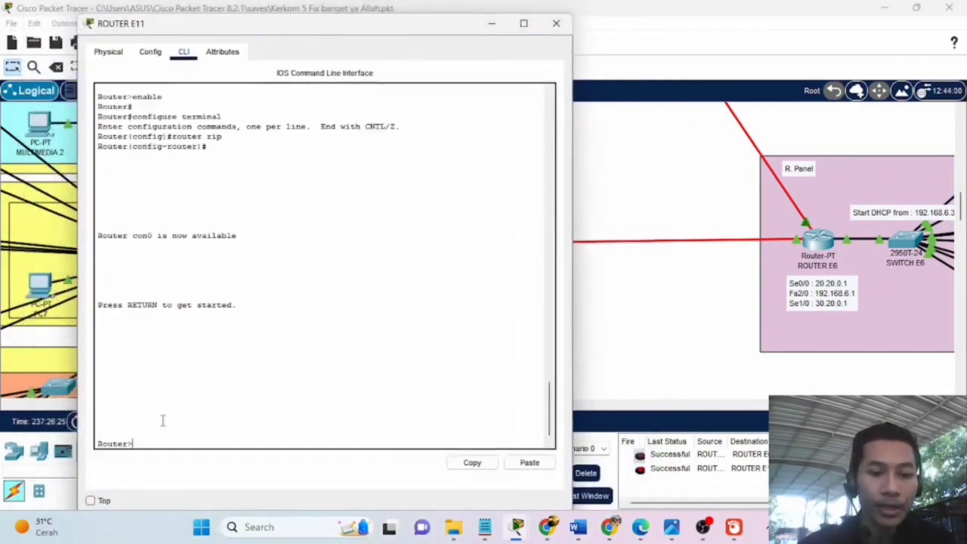
{"action": "mouse_move", "coordinate": [485, 527]}
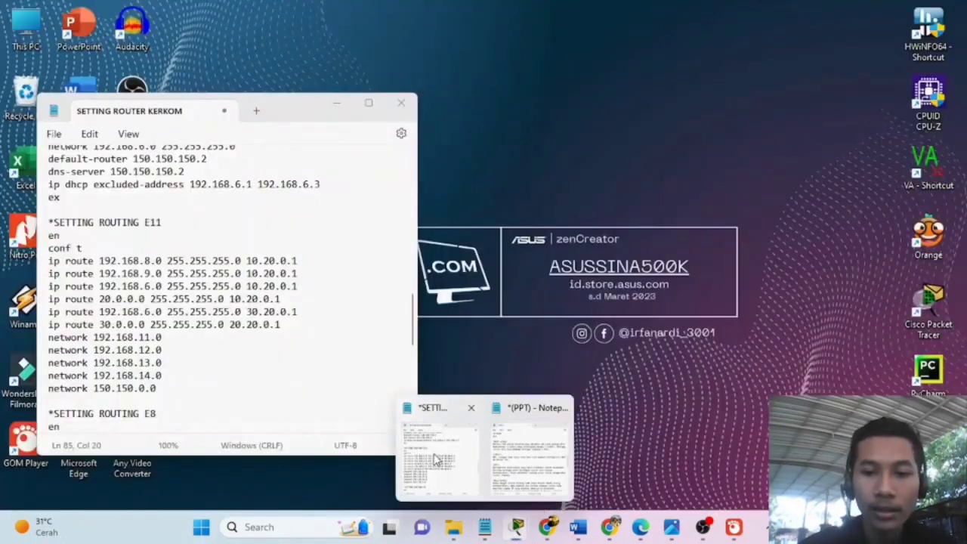
Place the router setting notes beside the CLI and enter privileged mode with en.
{"action": "left_click", "coordinate": [437, 459]}
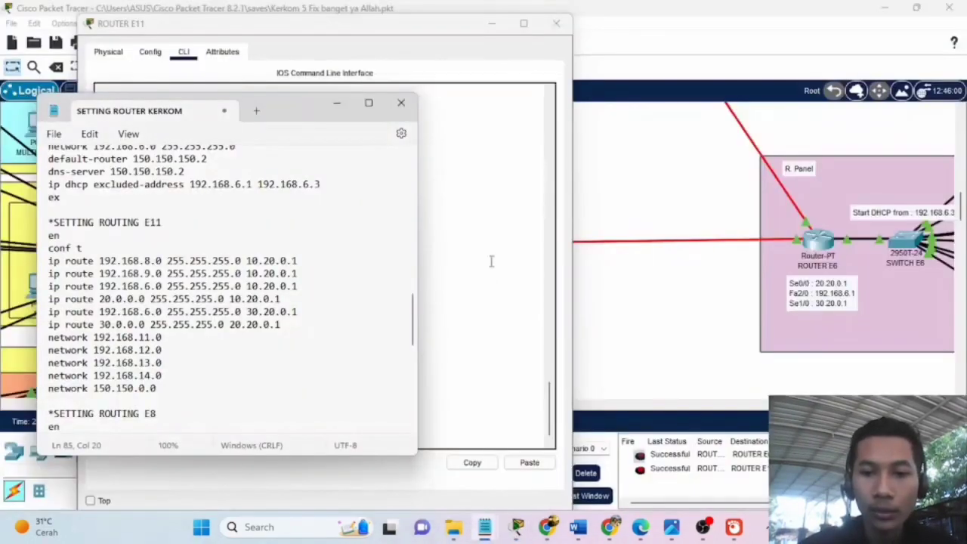
{"action": "left_click_drag", "start_coordinate": [305, 111], "coordinate": [873, 92]}
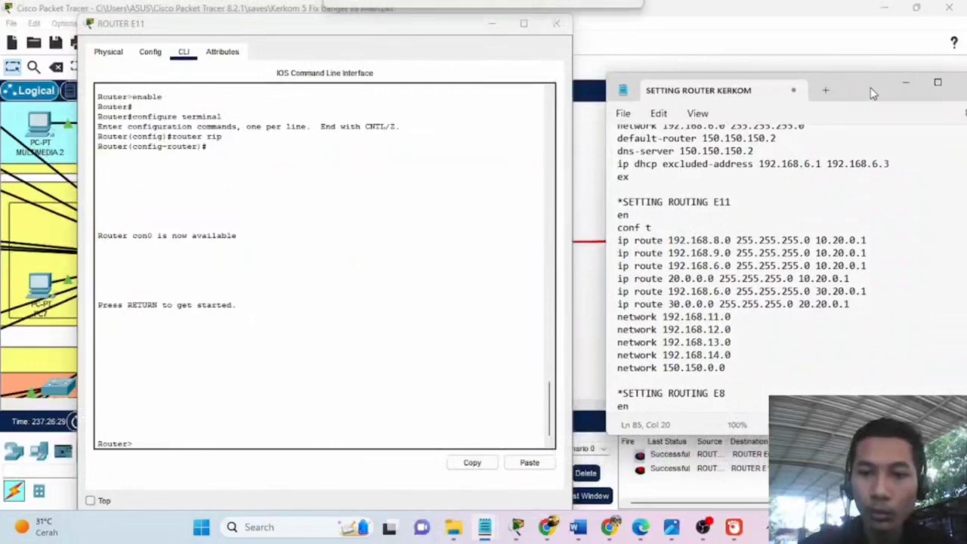
{"action": "scroll", "coordinate": [783, 255], "scroll_direction": "up", "scroll_amount": 15}
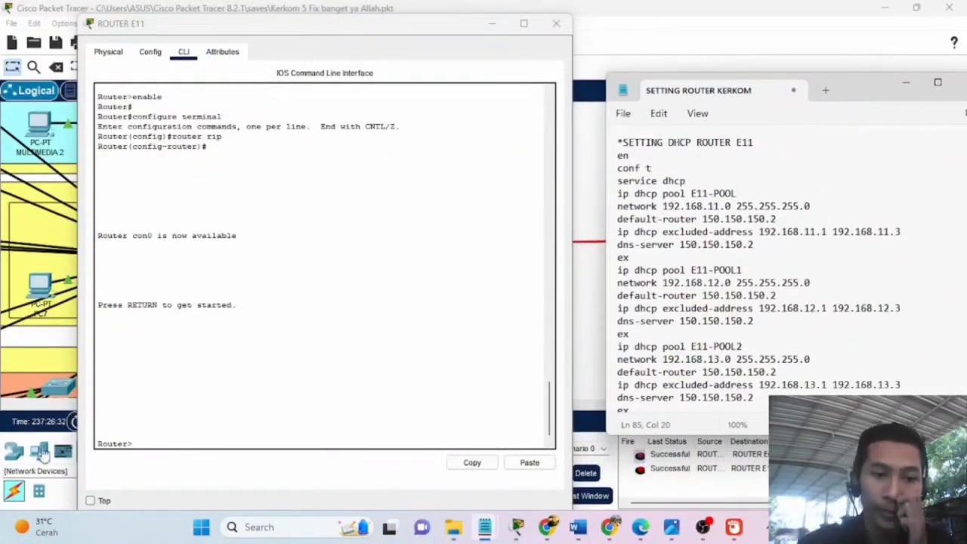
{"action": "left_click", "coordinate": [130, 442]}
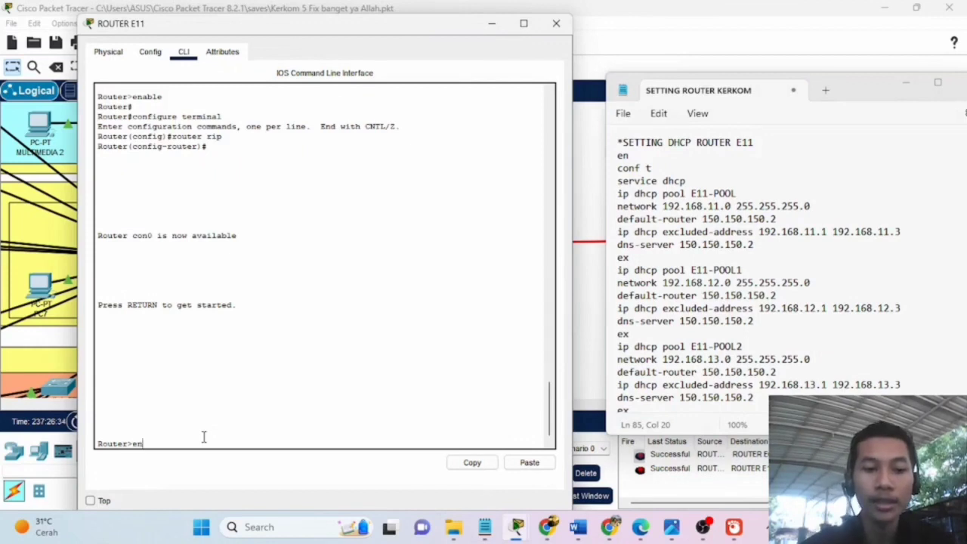
{"action": "type", "text": "en"}
{"action": "key", "text": "Return"}
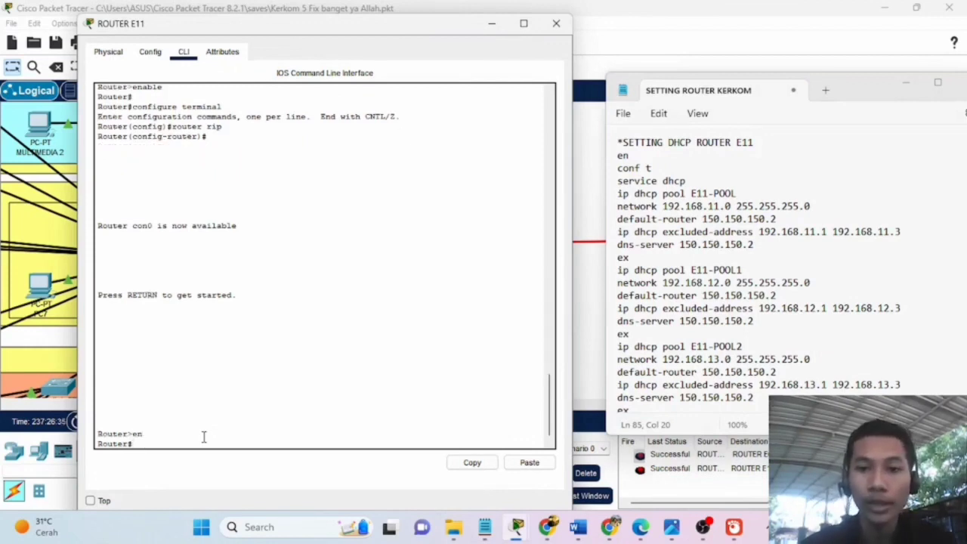
Enter global configuration mode and enable the DHCP service with service dhcp.
{"action": "type", "text": "conf t"}
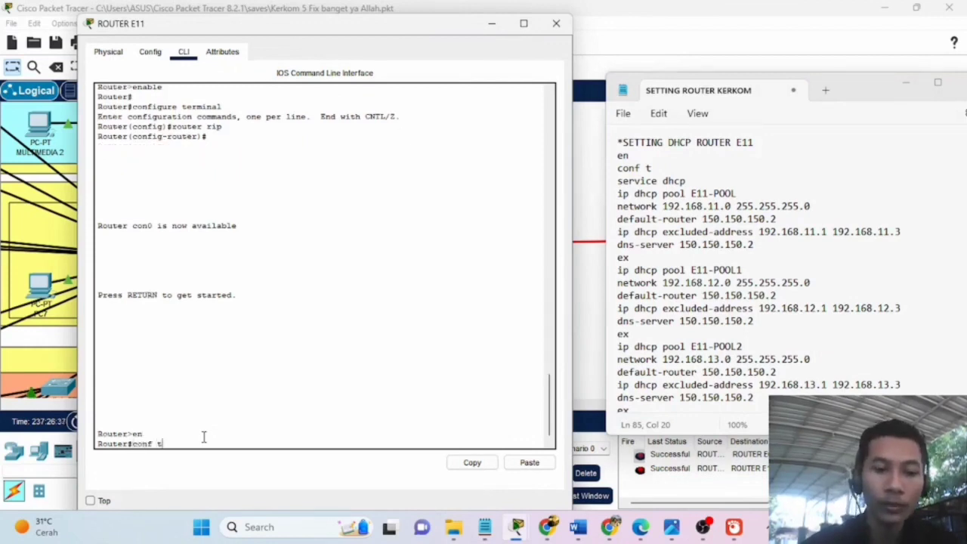
{"action": "key", "text": "Return"}
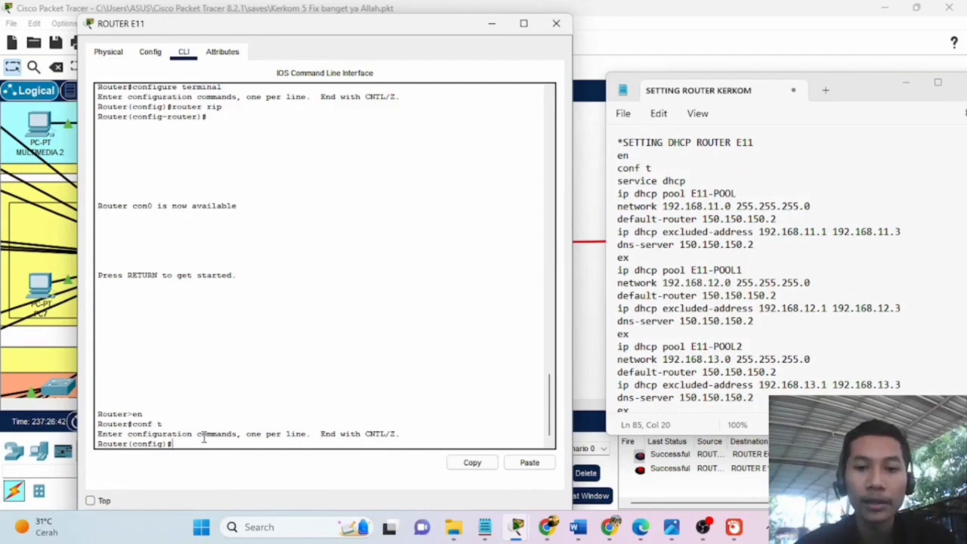
{"action": "key", "text": "Return"}
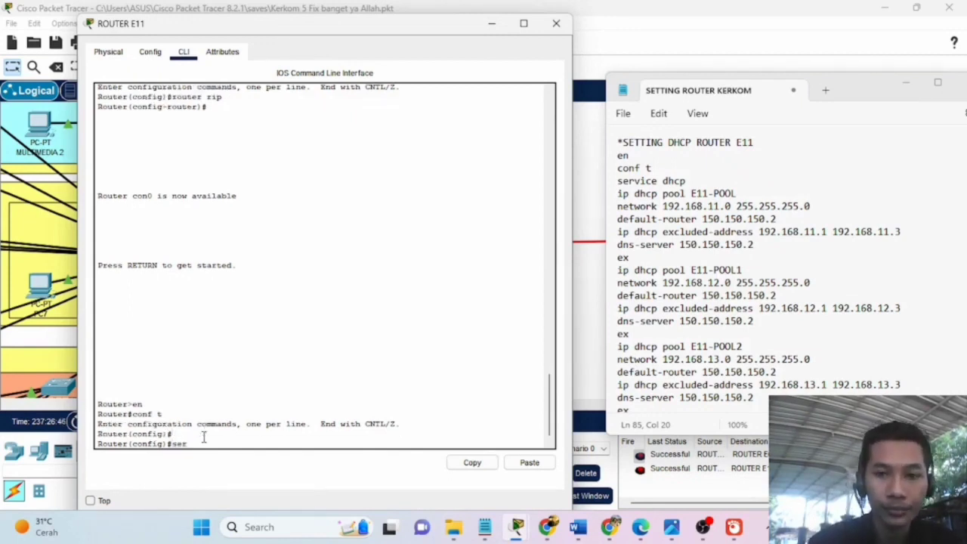
{"action": "type", "text": "service dhcp"}
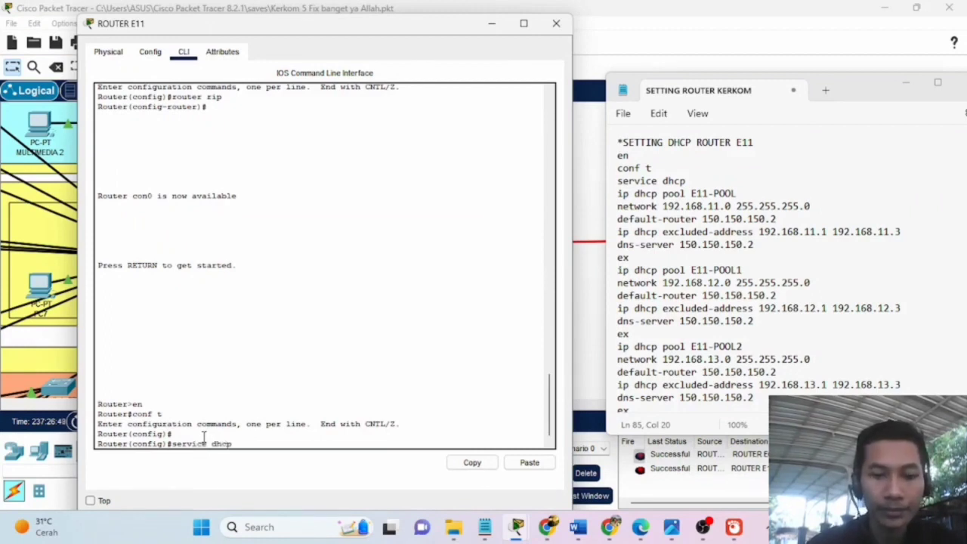
{"action": "key", "text": "Return"}
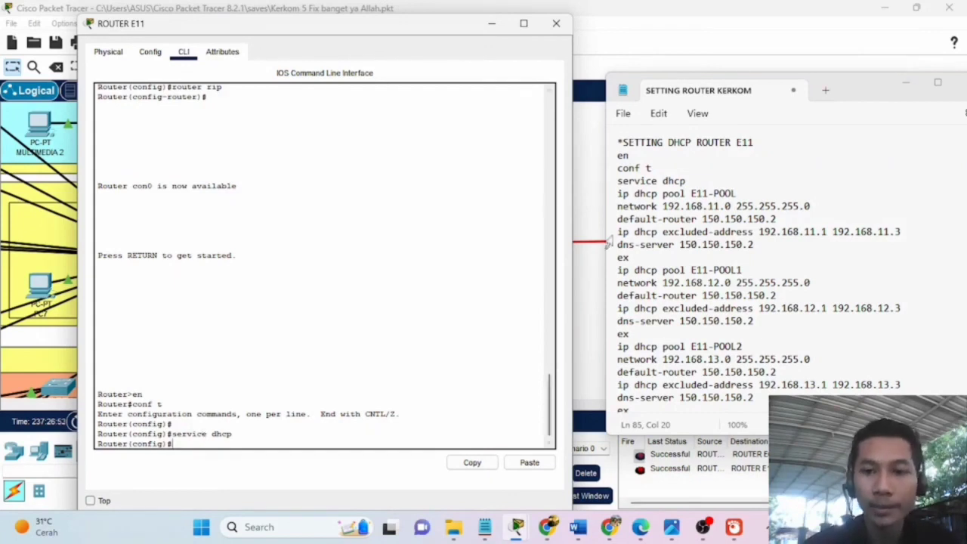
Copy 'ip dhcp pool E11-POOL' from the notes and run it in the router CLI.
{"action": "left_click", "coordinate": [738, 194]}
{"action": "left_click_drag", "start_coordinate": [739, 193], "coordinate": [616, 194]}
{"action": "key", "text": "ctrl+c"}
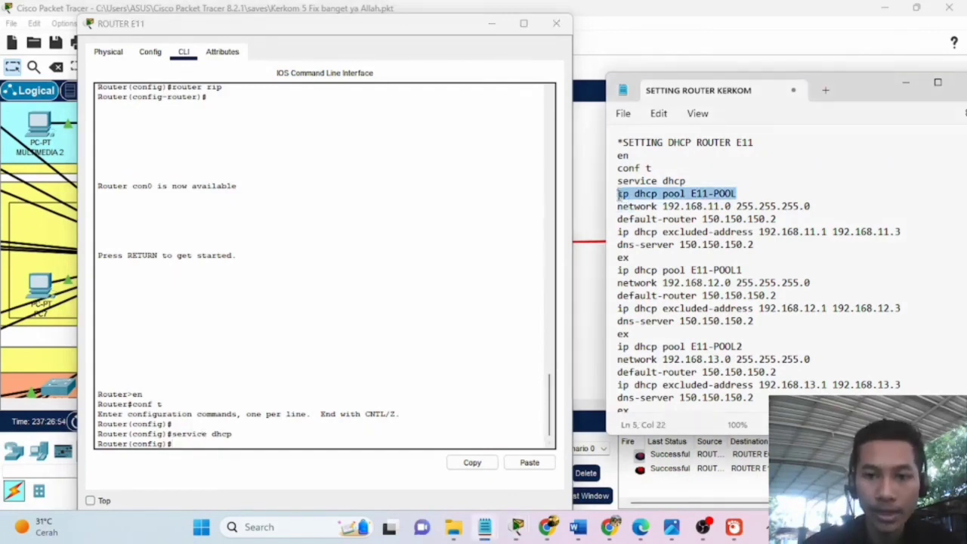
{"action": "left_click", "coordinate": [200, 444]}
{"action": "left_click", "coordinate": [527, 462]}
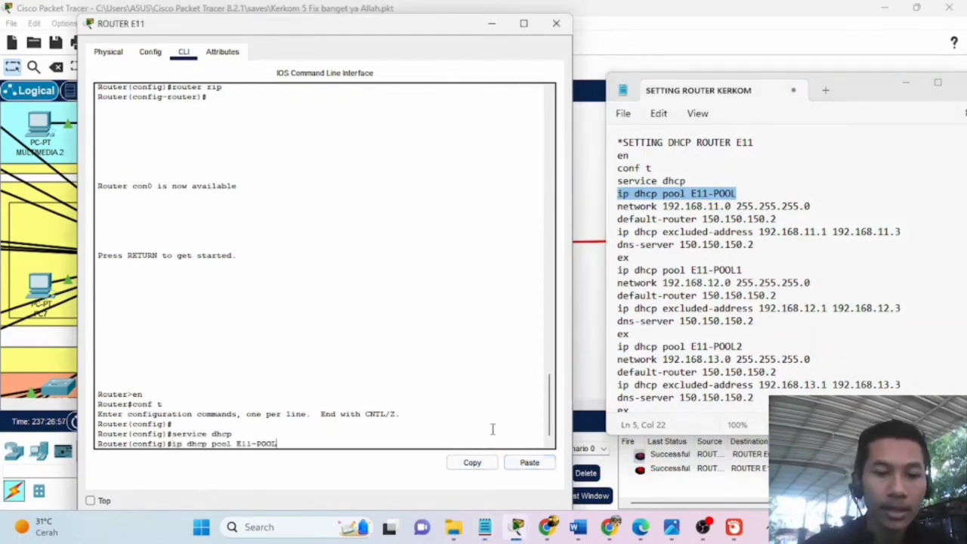
{"action": "key", "text": "Return"}
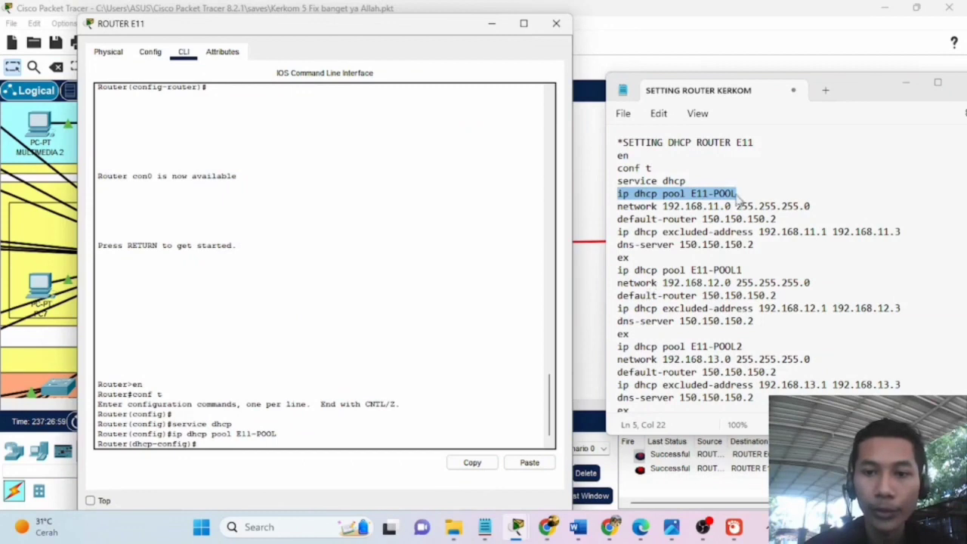
Review the network and default-router lines in the notes, then minimize the notes.
{"action": "left_click_drag", "start_coordinate": [872, 91], "coordinate": [813, 80]}
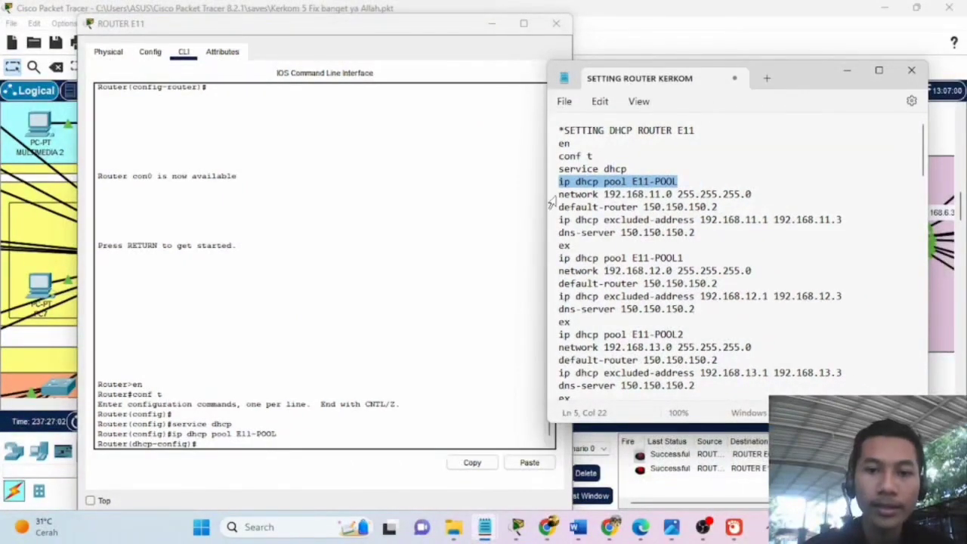
{"action": "left_click_drag", "start_coordinate": [558, 194], "coordinate": [658, 197]}
{"action": "left_click", "coordinate": [666, 195]}
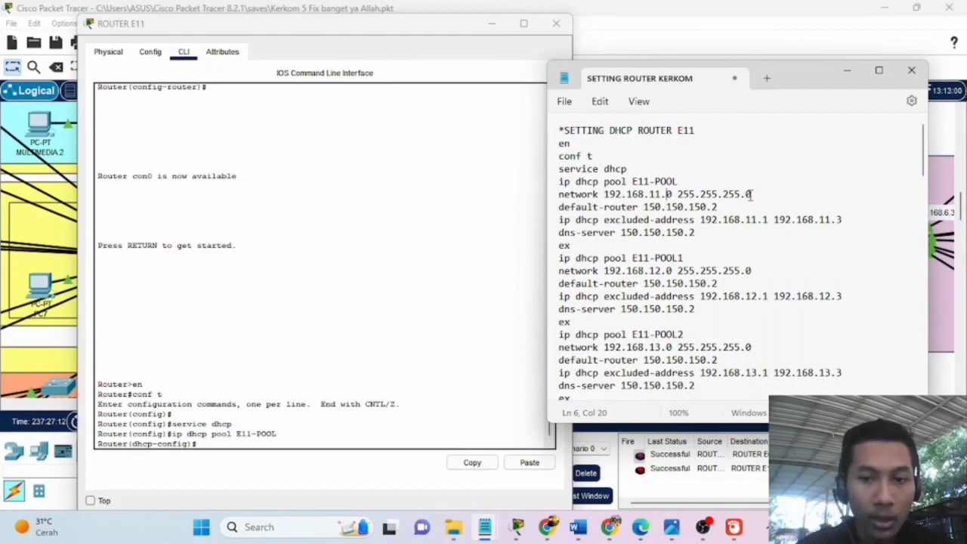
{"action": "left_click_drag", "start_coordinate": [806, 75], "coordinate": [829, 75]}
{"action": "left_click_drag", "start_coordinate": [584, 206], "coordinate": [665, 206]}
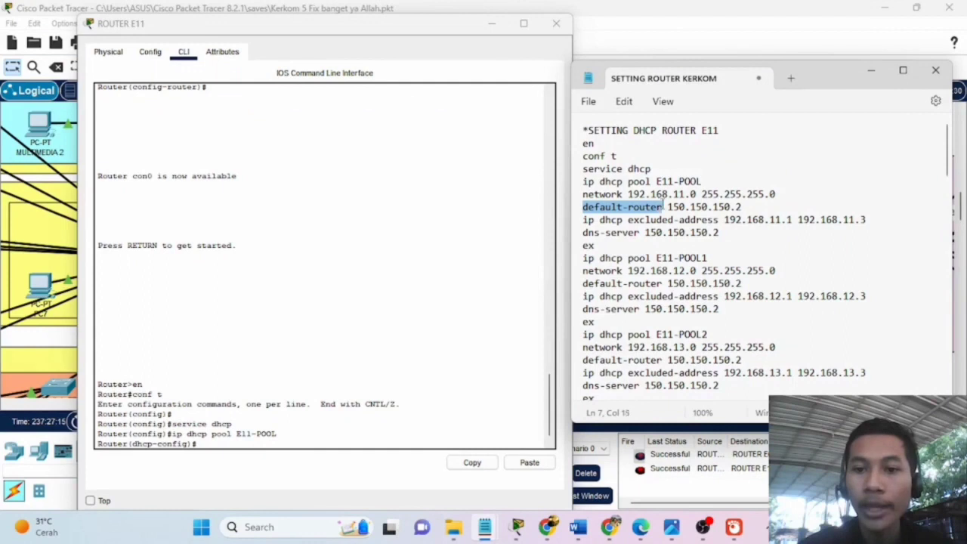
{"action": "left_click", "coordinate": [867, 70]}
{"action": "left_click", "coordinate": [491, 24]}
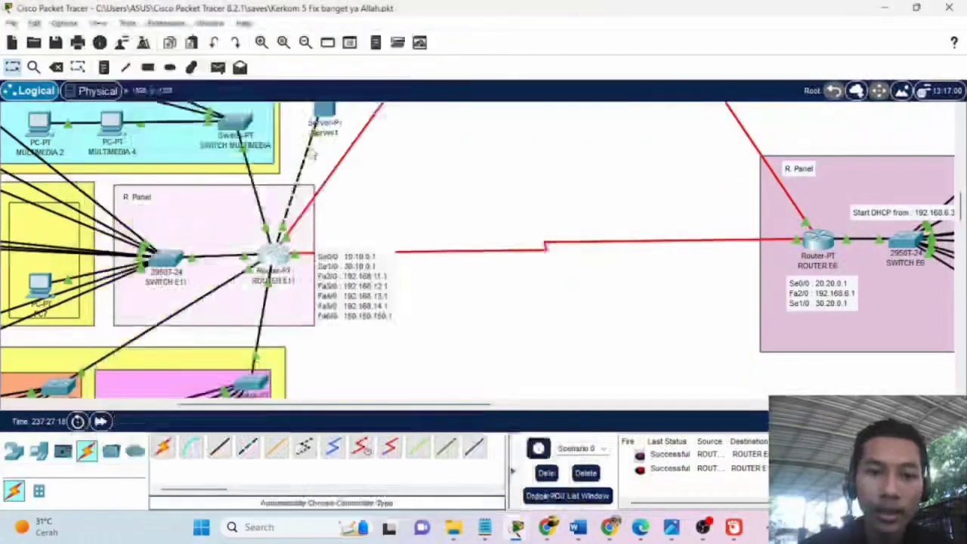
{"action": "scroll", "coordinate": [317, 196], "scroll_direction": "up", "scroll_amount": 1}
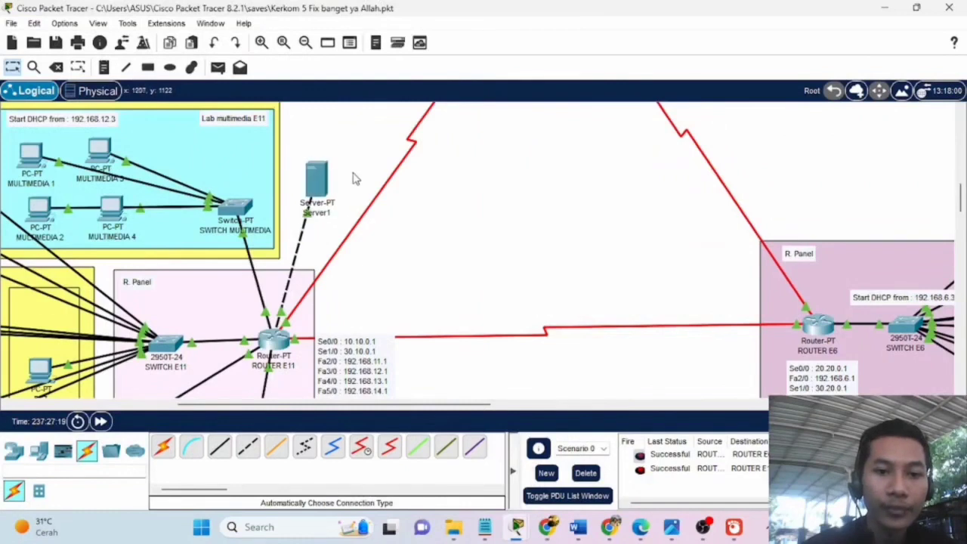
{"action": "left_click", "coordinate": [323, 189]}
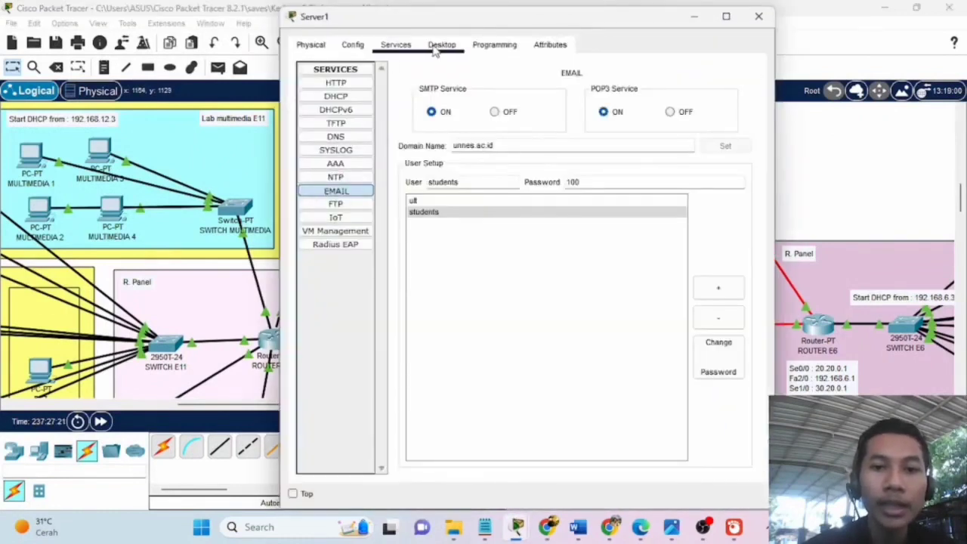
{"action": "left_click", "coordinate": [353, 45]}
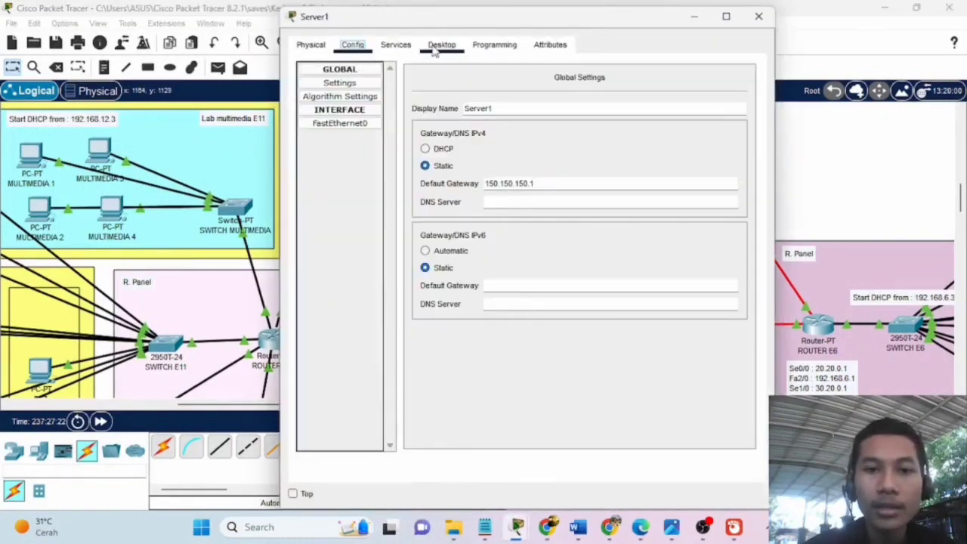
{"action": "left_click", "coordinate": [445, 47]}
{"action": "left_click", "coordinate": [352, 92]}
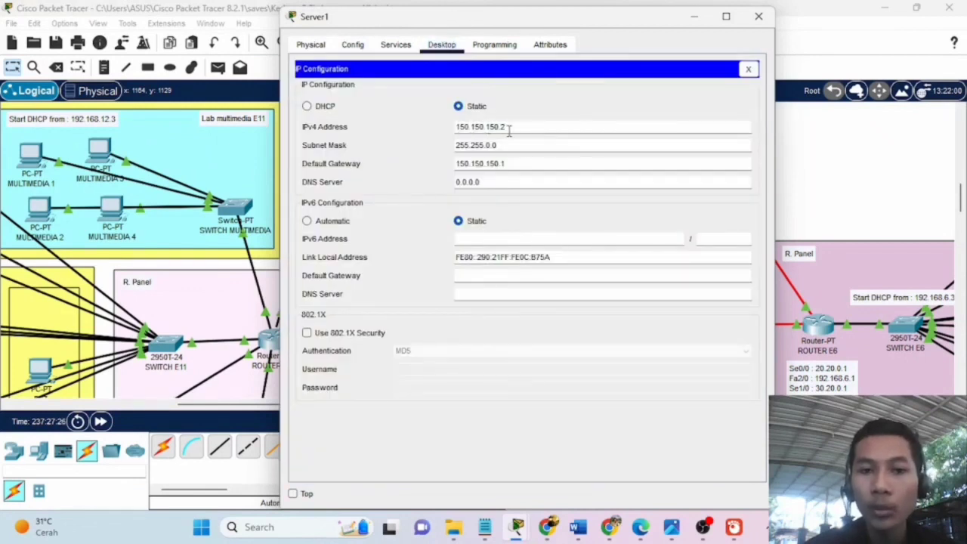
{"action": "left_click", "coordinate": [695, 16]}
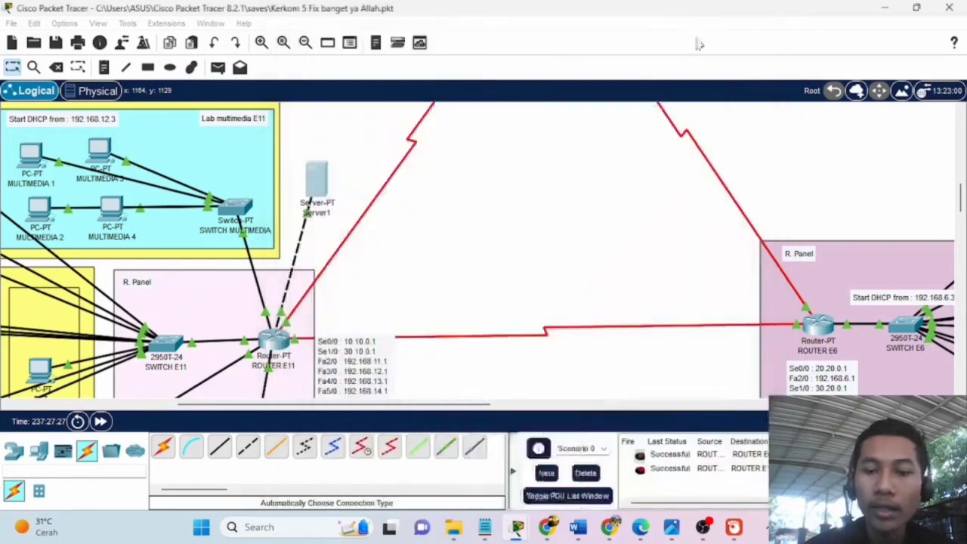
{"action": "mouse_move", "coordinate": [546, 527]}
{"action": "mouse_move", "coordinate": [484, 527]}
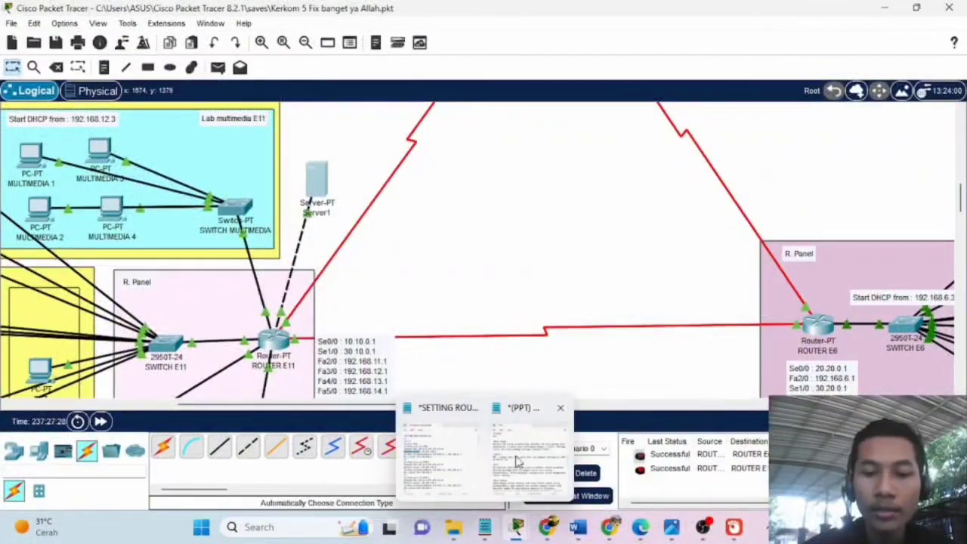
Review the excluded-address range 192.168.11.1–192.168.11.3 and the dns-server line in the notes.
{"action": "left_click", "coordinate": [450, 466]}
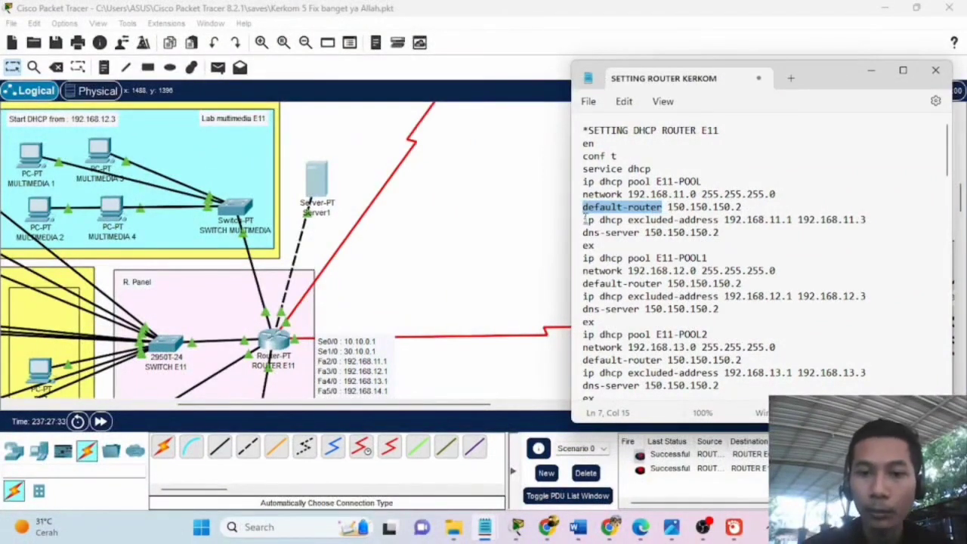
{"action": "mouse_move", "coordinate": [517, 527]}
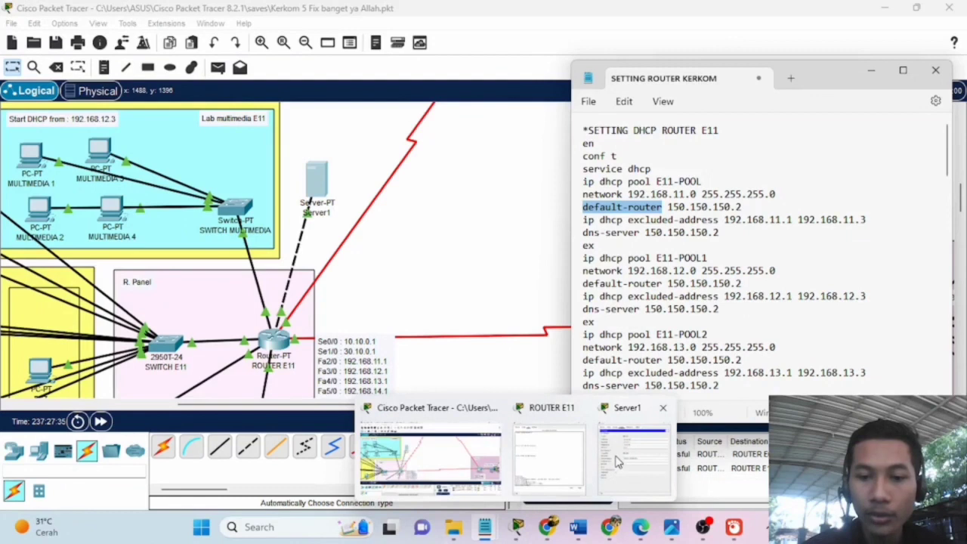
{"action": "left_click", "coordinate": [549, 453]}
{"action": "left_click_drag", "start_coordinate": [584, 219], "coordinate": [663, 220]}
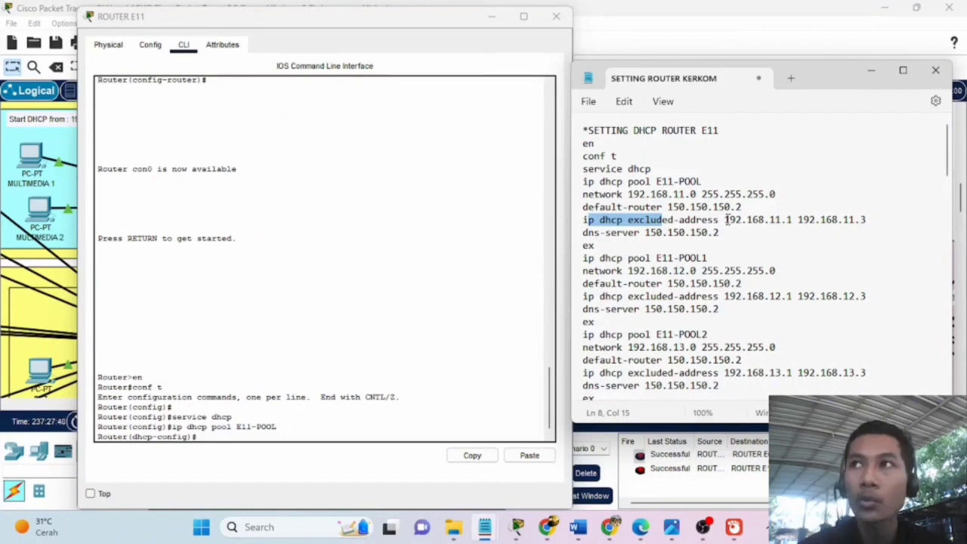
{"action": "left_click_drag", "start_coordinate": [725, 220], "coordinate": [793, 220]}
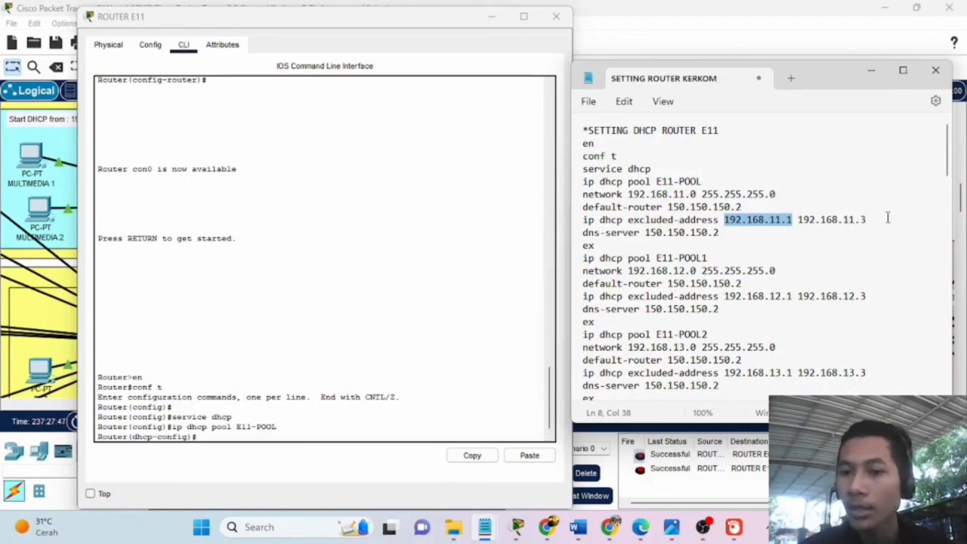
{"action": "left_click", "coordinate": [789, 220]}
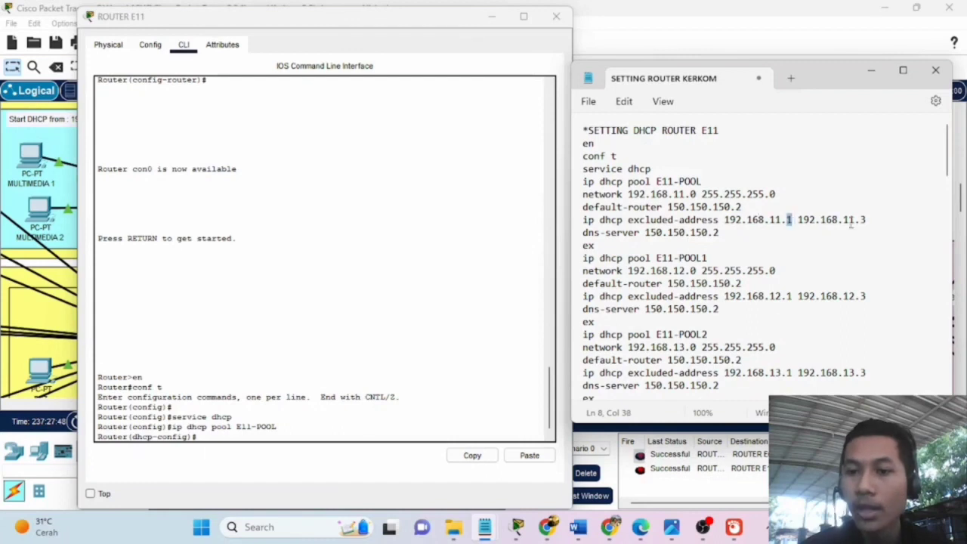
{"action": "left_click_drag", "start_coordinate": [859, 219], "coordinate": [867, 220]}
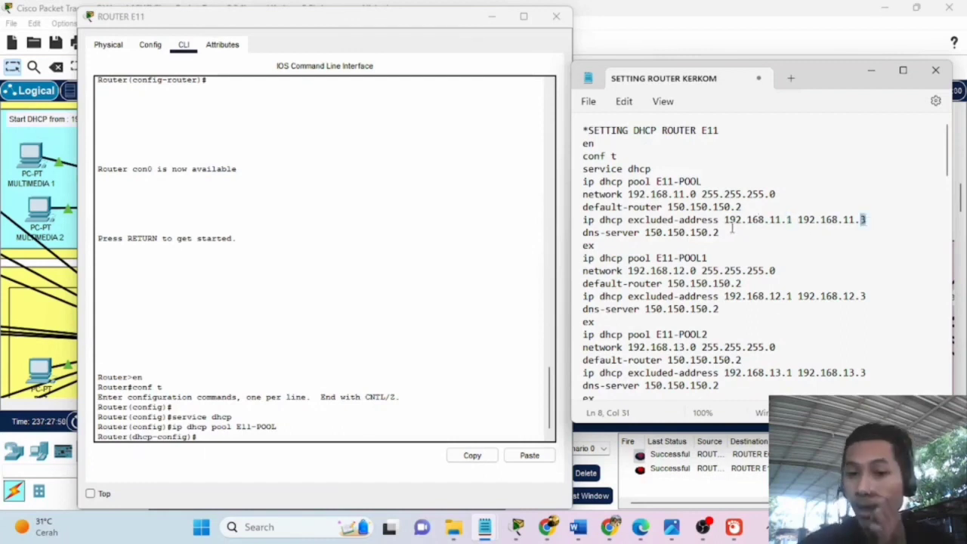
{"action": "left_click_drag", "start_coordinate": [583, 233], "coordinate": [643, 233]}
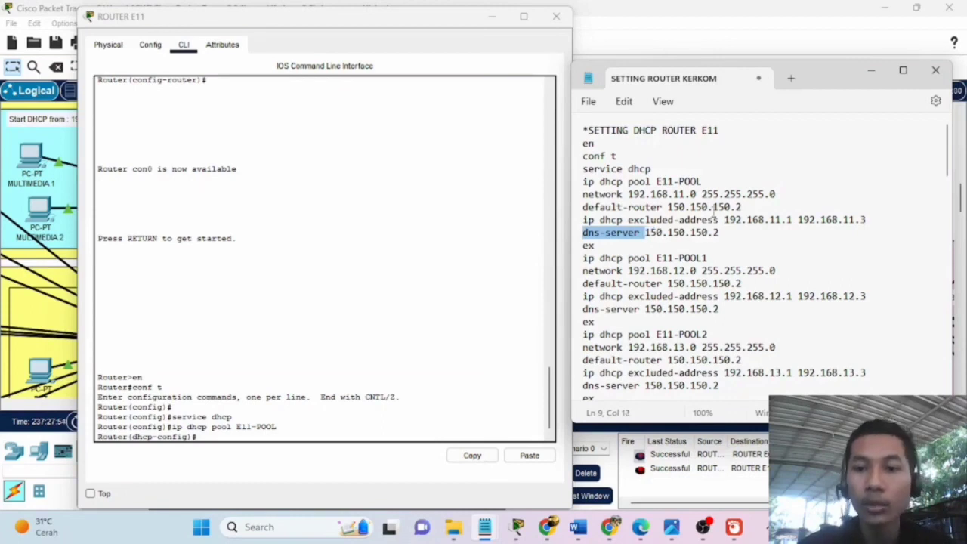
{"action": "left_click_drag", "start_coordinate": [434, 16], "coordinate": [275, 236]}
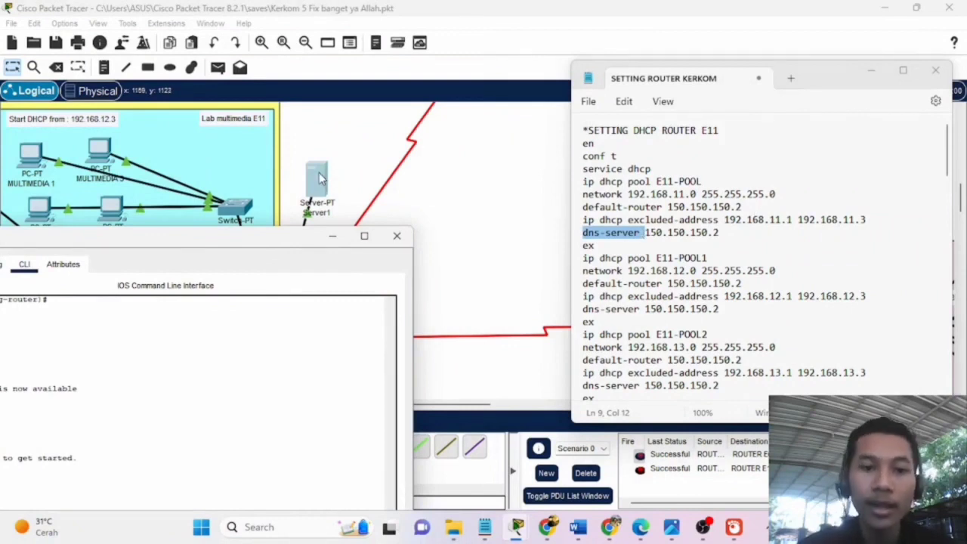
{"action": "left_click_drag", "start_coordinate": [242, 243], "coordinate": [372, 90]}
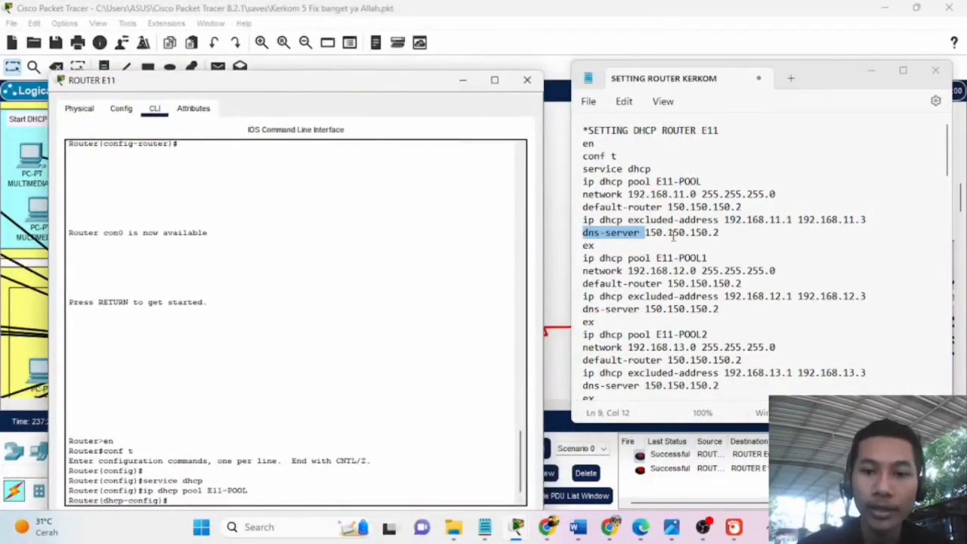
Paste the network 192.168.11.0, default-router 150.150.150.2, excluded-address and dns-server lines into E11-POOL.
{"action": "left_click_drag", "start_coordinate": [644, 233], "coordinate": [579, 196]}
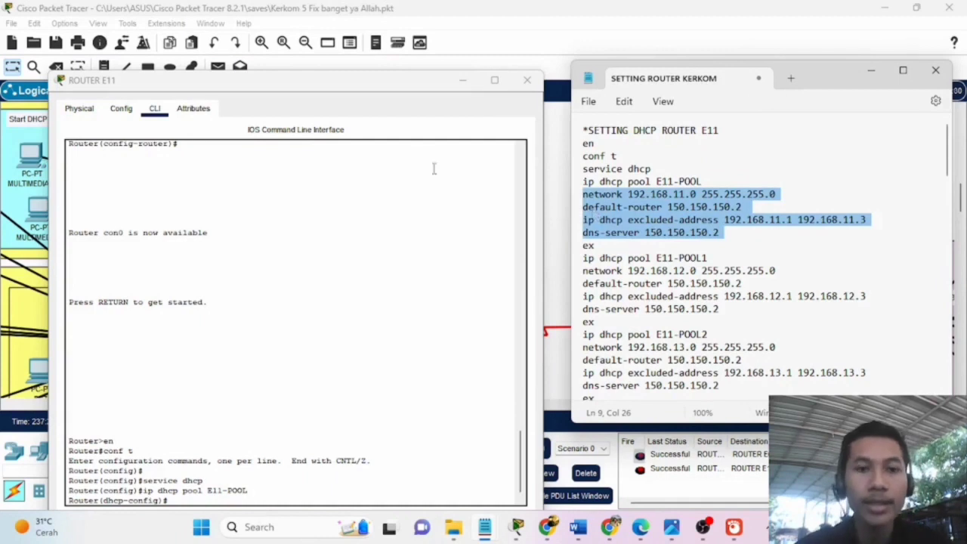
{"action": "left_click", "coordinate": [378, 89]}
{"action": "left_click_drag", "start_coordinate": [378, 89], "coordinate": [412, 37]}
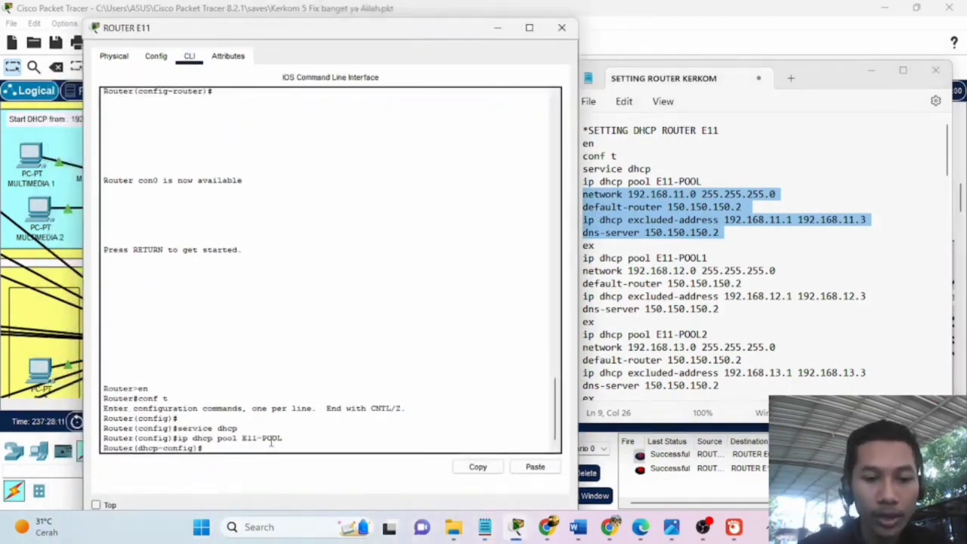
{"action": "left_click", "coordinate": [535, 468]}
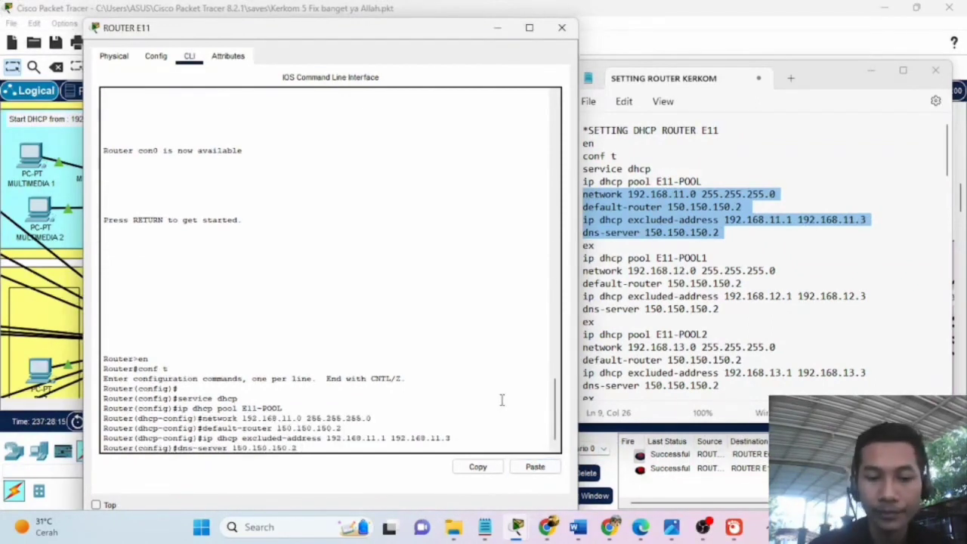
{"action": "key", "text": "Return"}
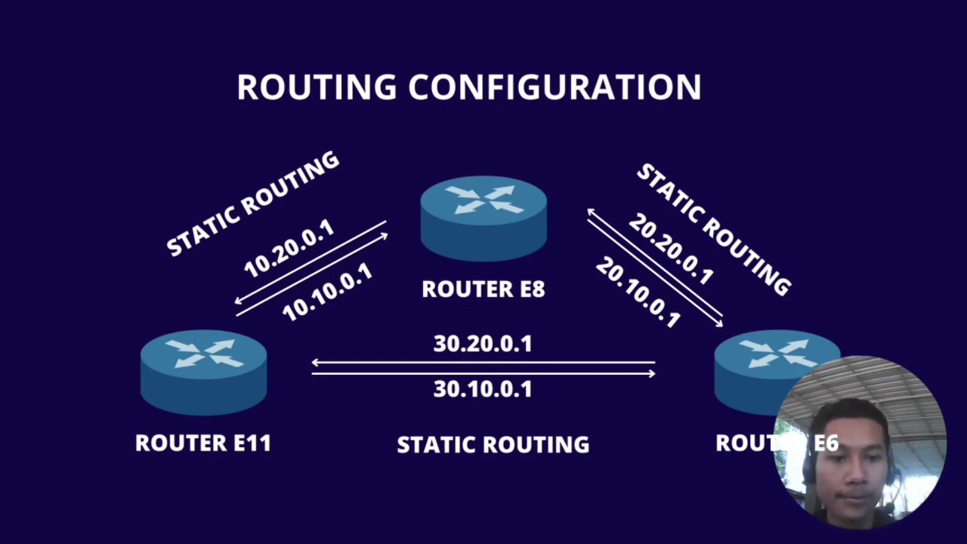
Advance to the RIP slide covering networks 192.168.11.0, 192.168.12.0 and 192.168.13.0.
{"action": "key", "text": "Right"}
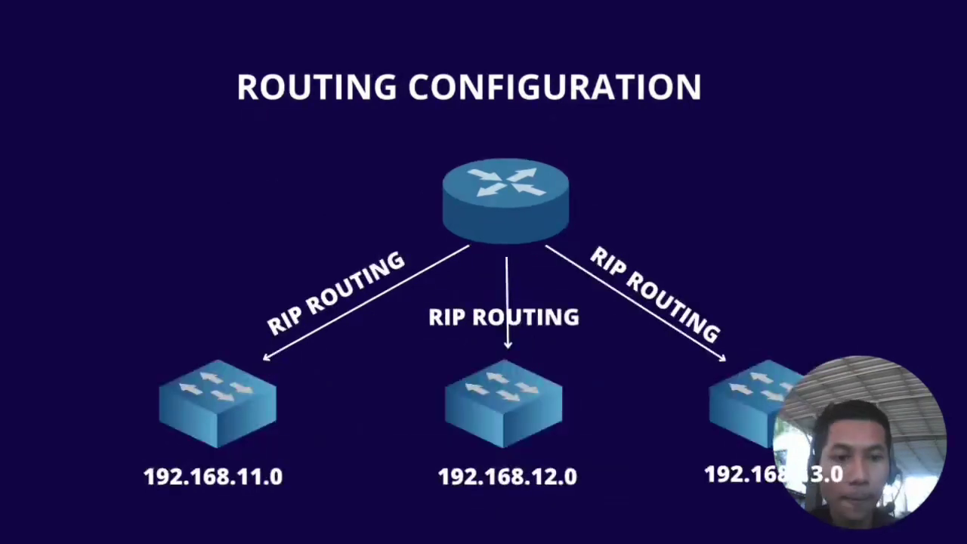
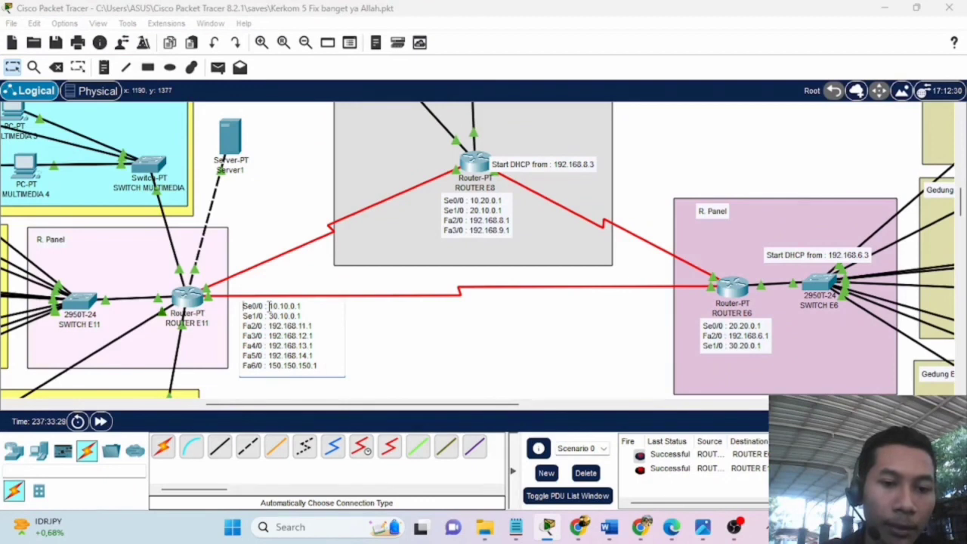
Check Router E11's Se0/0 address 10.10.0.1 and Router E8's note, then open Router E11's CLI.
{"action": "left_click_drag", "start_coordinate": [270, 306], "coordinate": [304, 305]}
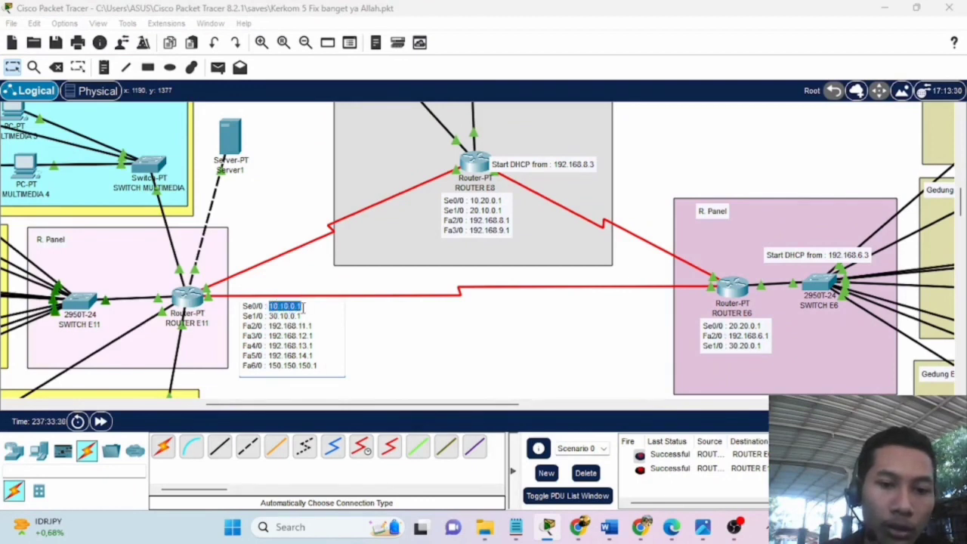
{"action": "left_click", "coordinate": [450, 360]}
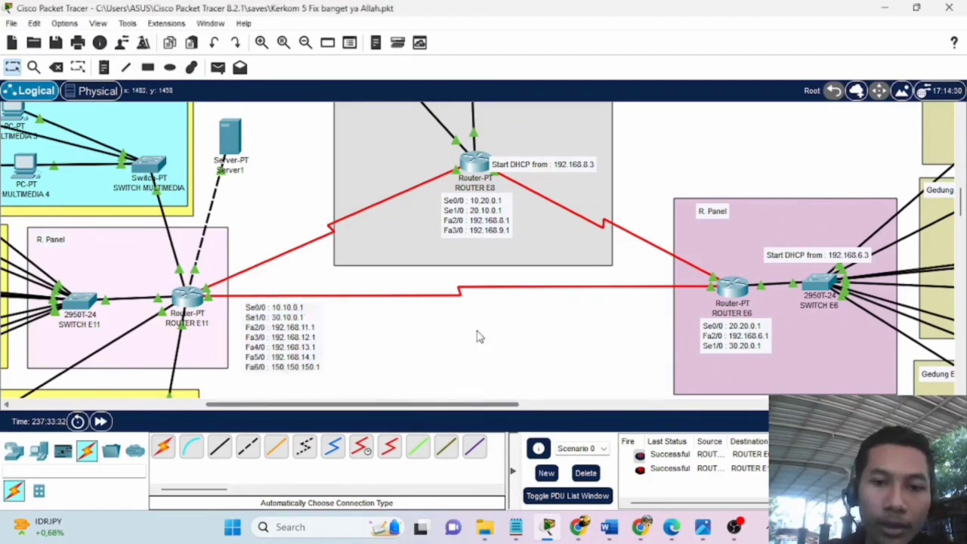
{"action": "left_click_drag", "start_coordinate": [480, 223], "coordinate": [472, 228]}
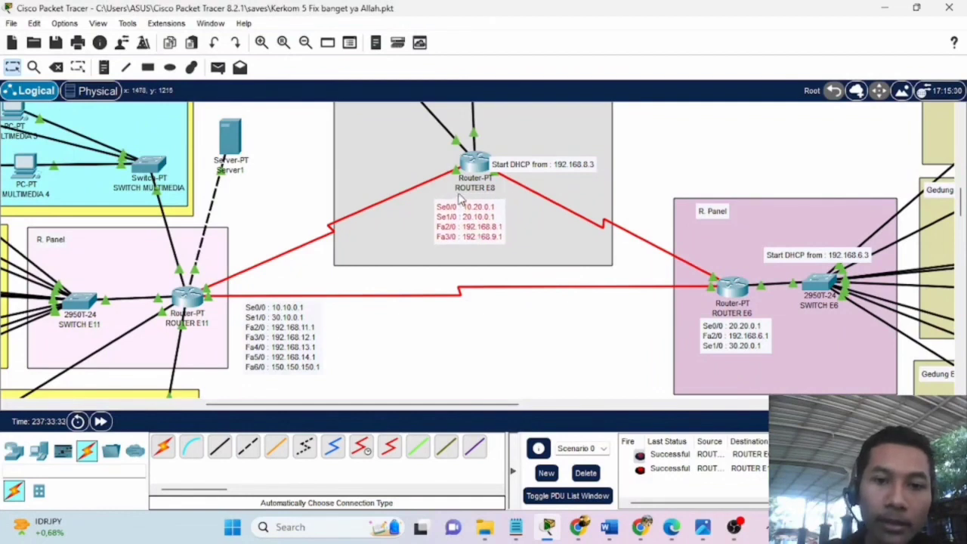
{"action": "left_click", "coordinate": [436, 204]}
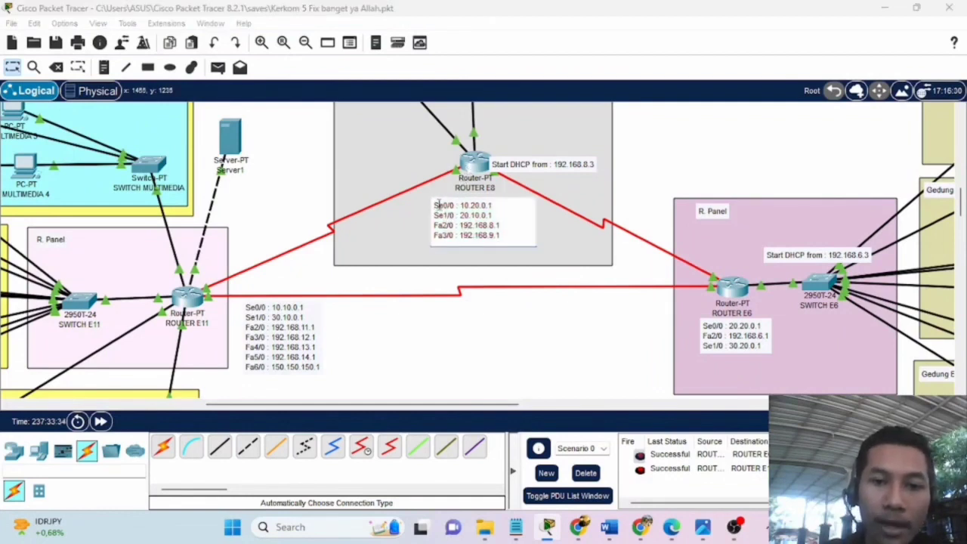
{"action": "left_click_drag", "start_coordinate": [436, 205], "coordinate": [470, 216]}
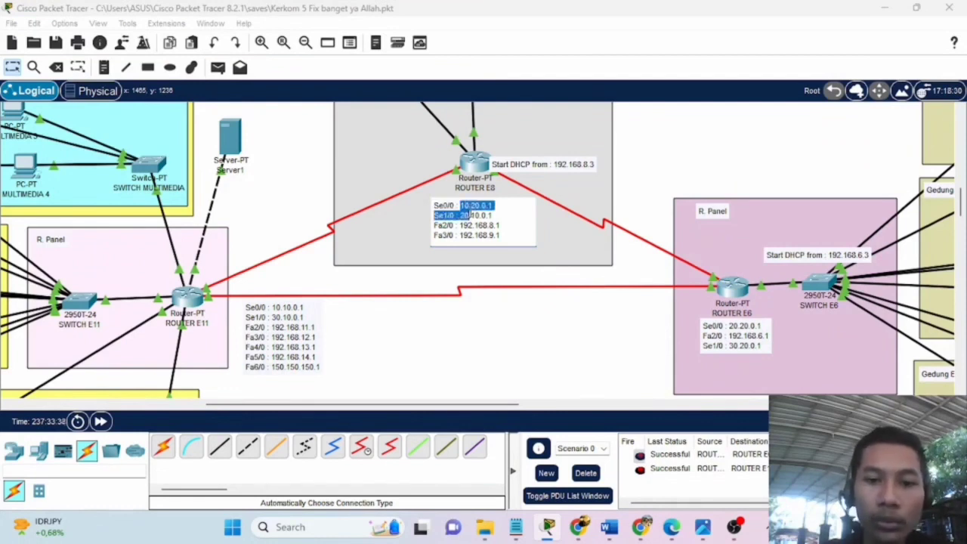
{"action": "left_click", "coordinate": [497, 206]}
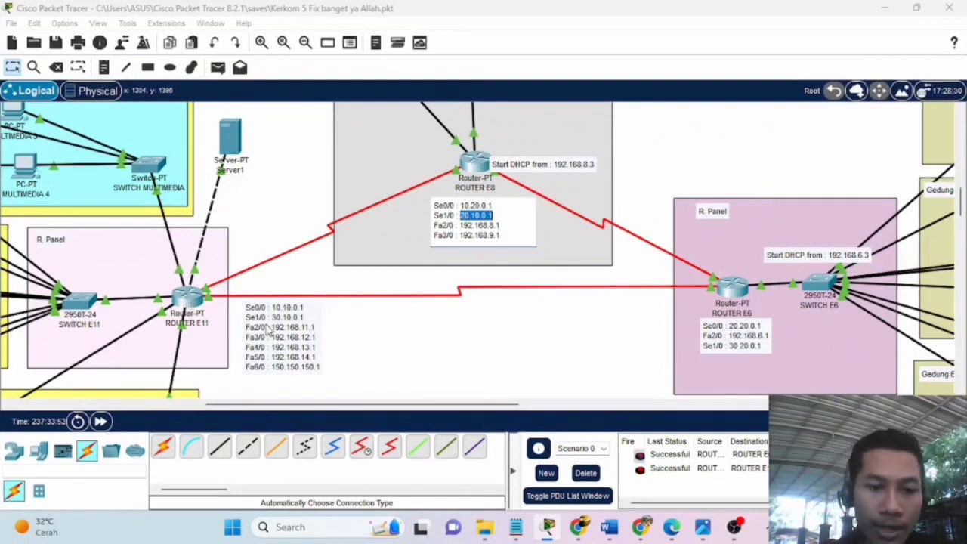
{"action": "left_click", "coordinate": [189, 299]}
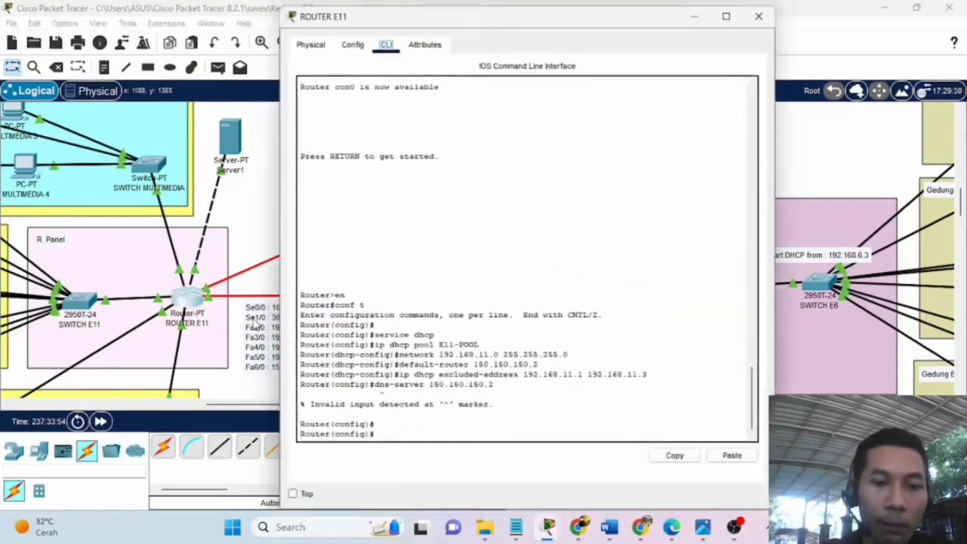
Compare E11's Se1/0 address 30.10.0.1 with E6's 30.20.0.1, and shift Router E6 slightly lower.
{"action": "left_click", "coordinate": [255, 323]}
{"action": "double_click", "coordinate": [244, 317]}
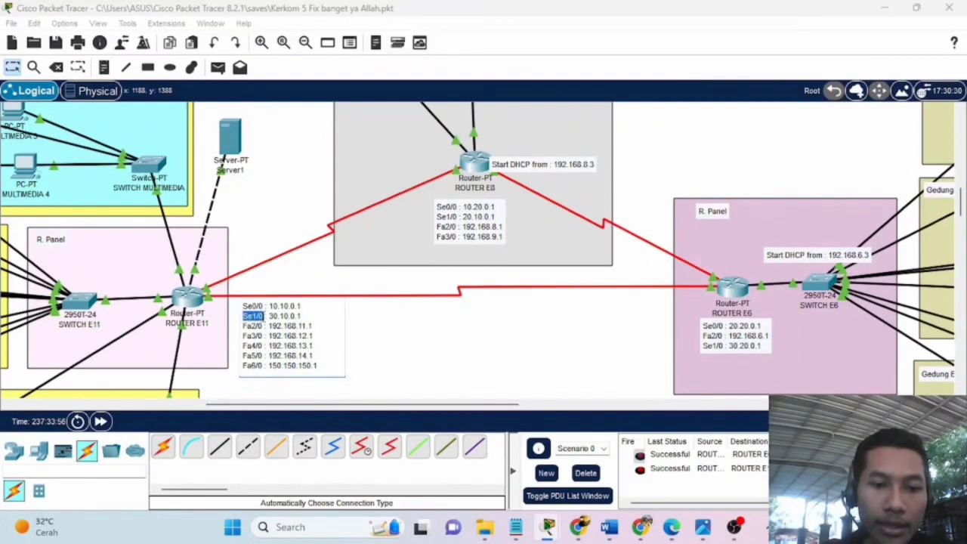
{"action": "left_click_drag", "start_coordinate": [268, 317], "coordinate": [296, 318]}
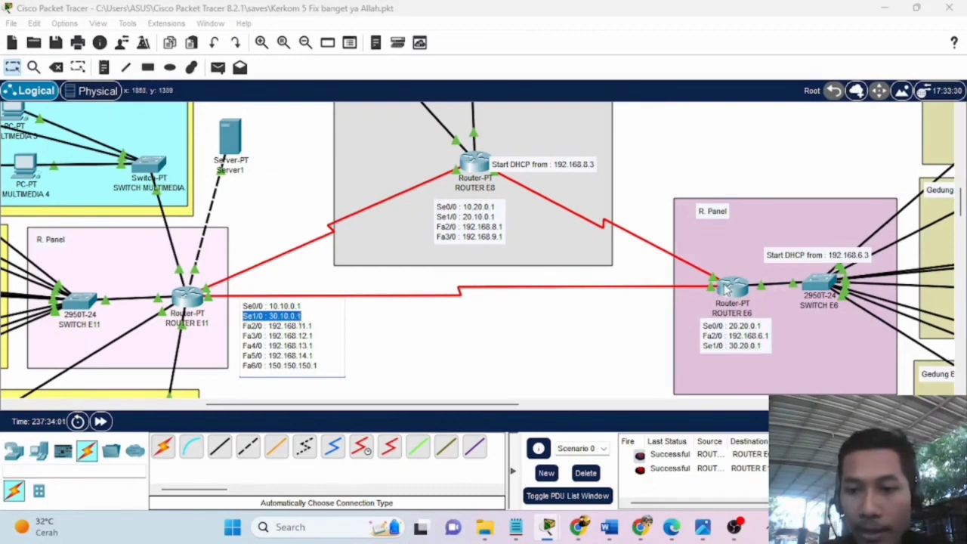
{"action": "left_click", "coordinate": [730, 345]}
{"action": "left_click_drag", "start_coordinate": [727, 345], "coordinate": [758, 346]}
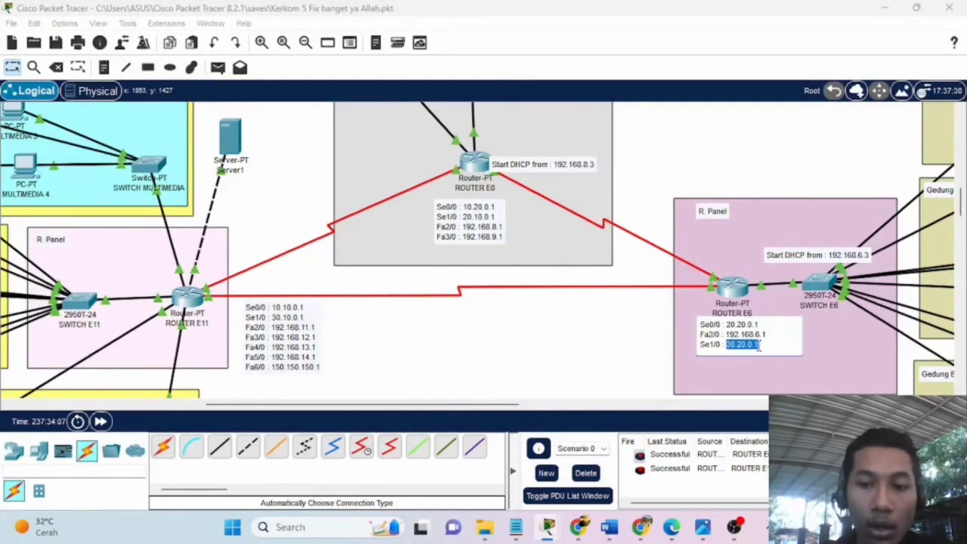
{"action": "left_click", "coordinate": [647, 315]}
{"action": "left_click_drag", "start_coordinate": [738, 294], "coordinate": [739, 297]}
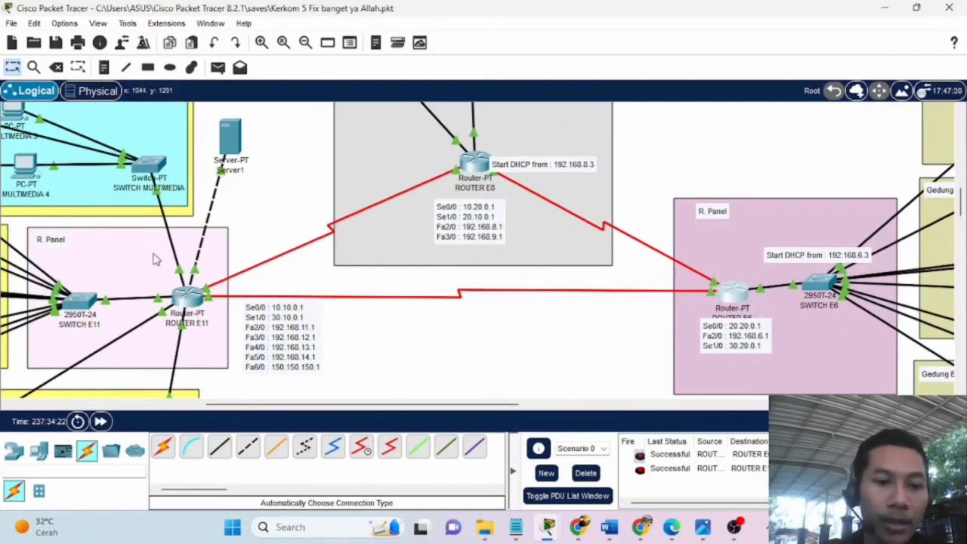
Reopen Router E11's console, moved left beside the topology, ready for commands.
{"action": "left_click", "coordinate": [184, 297]}
{"action": "left_click_drag", "start_coordinate": [611, 22], "coordinate": [332, 17]}
{"action": "left_click", "coordinate": [137, 425]}
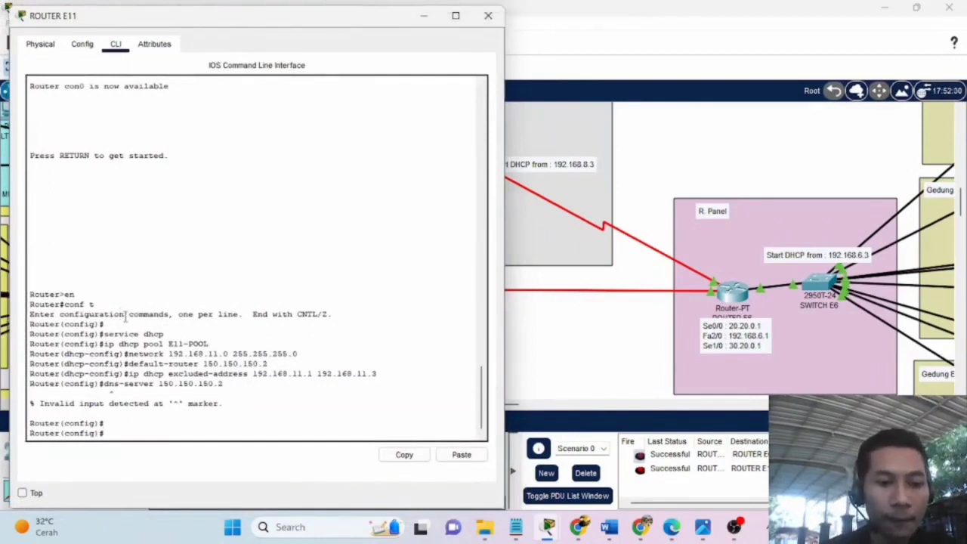
Leave configuration mode with the ex command to reach the privileged prompt.
{"action": "type", "text": "ex"}
{"action": "key", "text": "Return"}
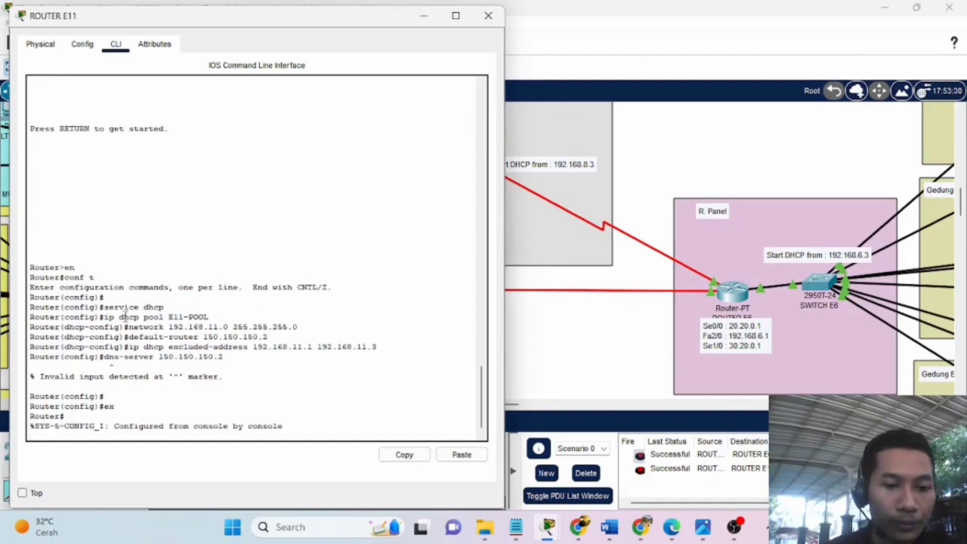
{"action": "key", "text": "Return"}
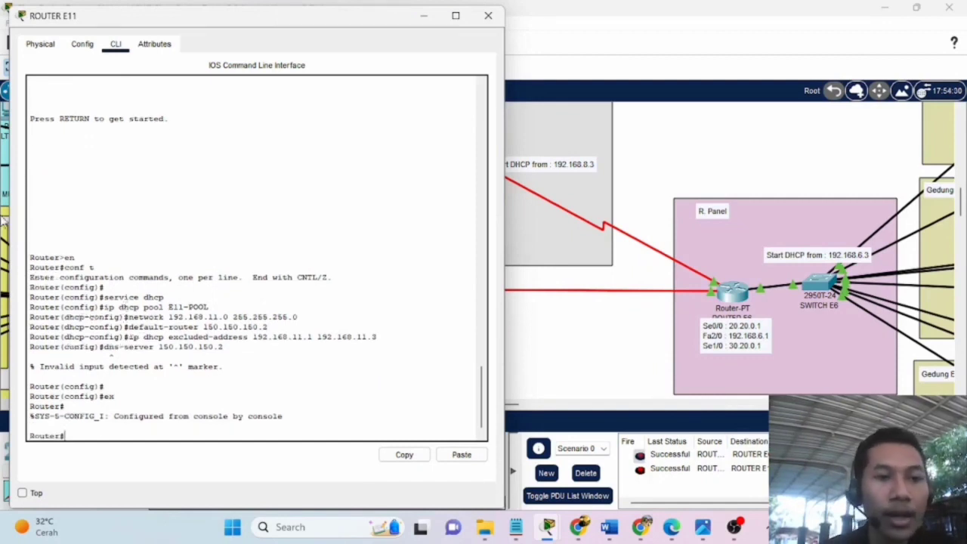
Show Router E11's static routes, such as 192.168.8.0/24 via 10.20.0.1, with Router E8 visible.
{"action": "left_click", "coordinate": [77, 46]}
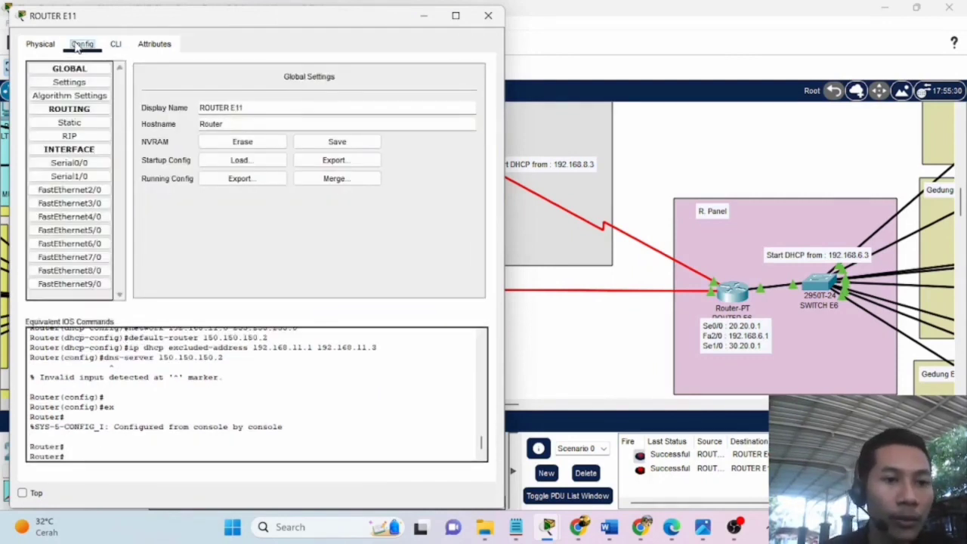
{"action": "left_click", "coordinate": [83, 123]}
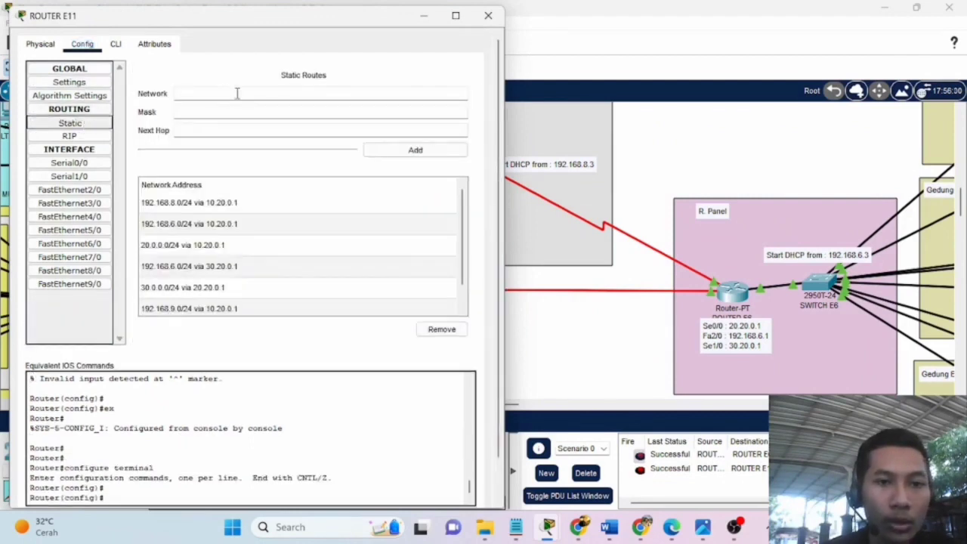
{"action": "mouse_move", "coordinate": [259, 17]}
{"action": "left_mouse_down"}
{"action": "mouse_move", "coordinate": [272, 10]}
{"action": "mouse_move", "coordinate": [255, 25]}
{"action": "left_mouse_up"}
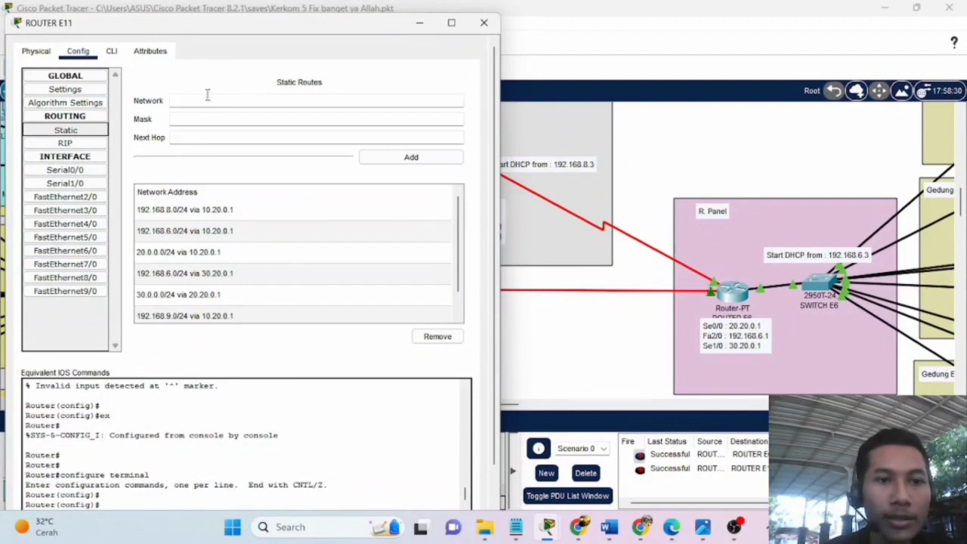
{"action": "left_click_drag", "start_coordinate": [233, 26], "coordinate": [231, 28]}
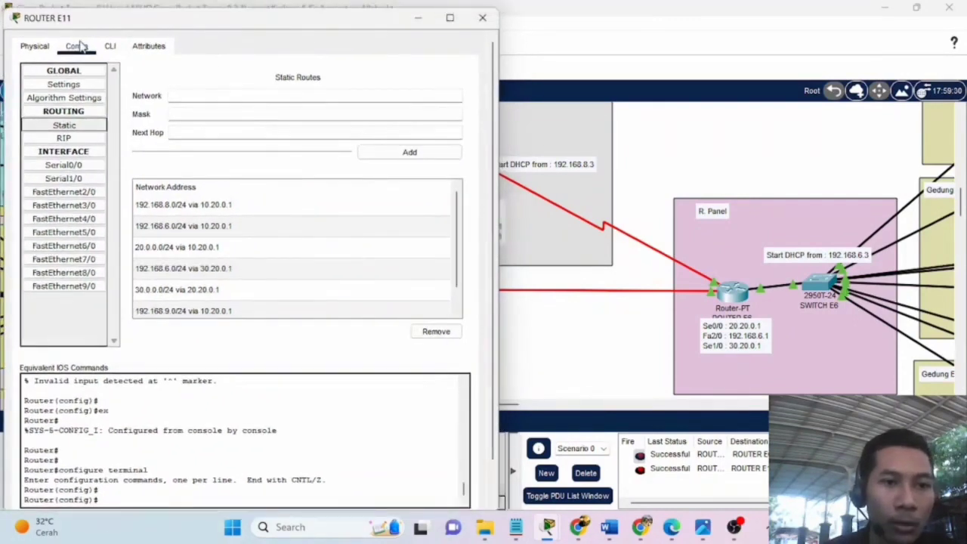
{"action": "left_click", "coordinate": [275, 75]}
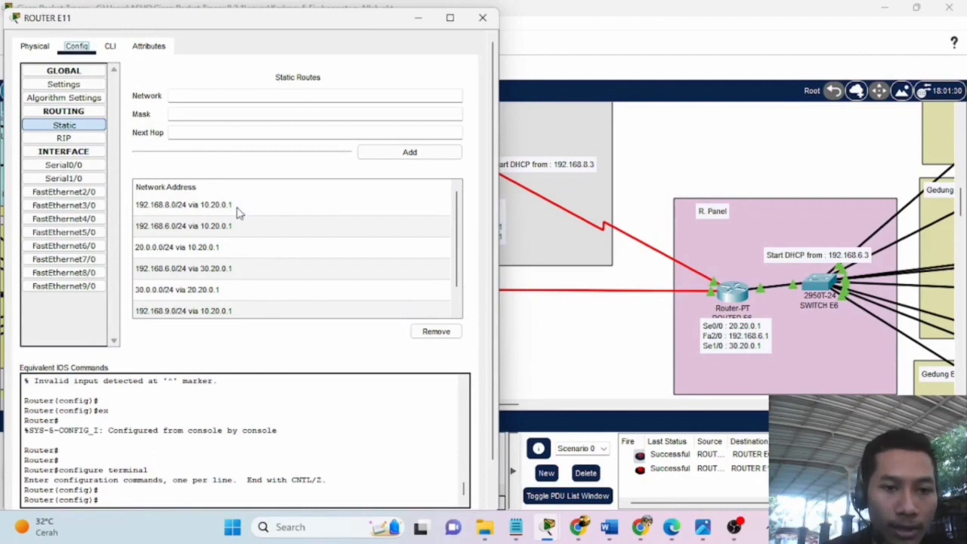
{"action": "left_click_drag", "start_coordinate": [245, 23], "coordinate": [708, 47]}
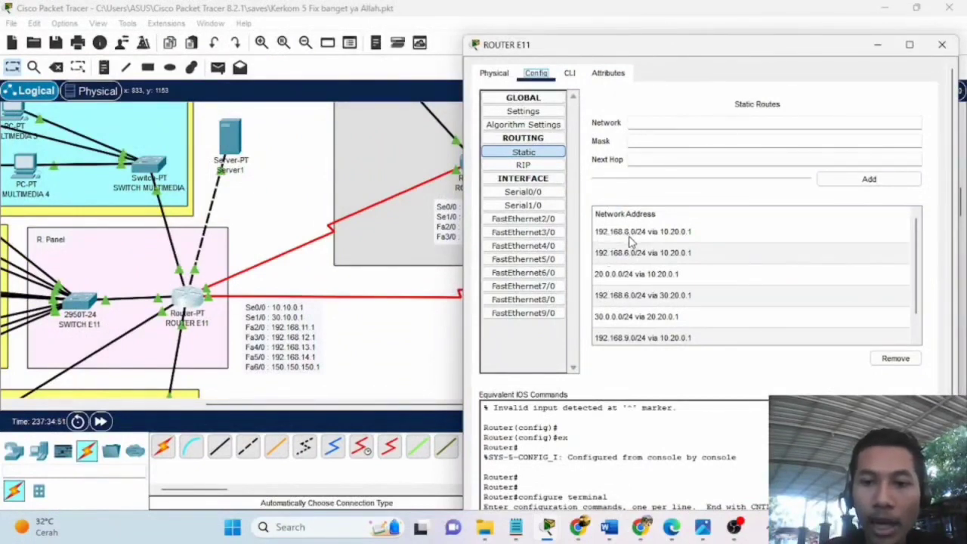
{"action": "left_click_drag", "start_coordinate": [717, 53], "coordinate": [836, 130]}
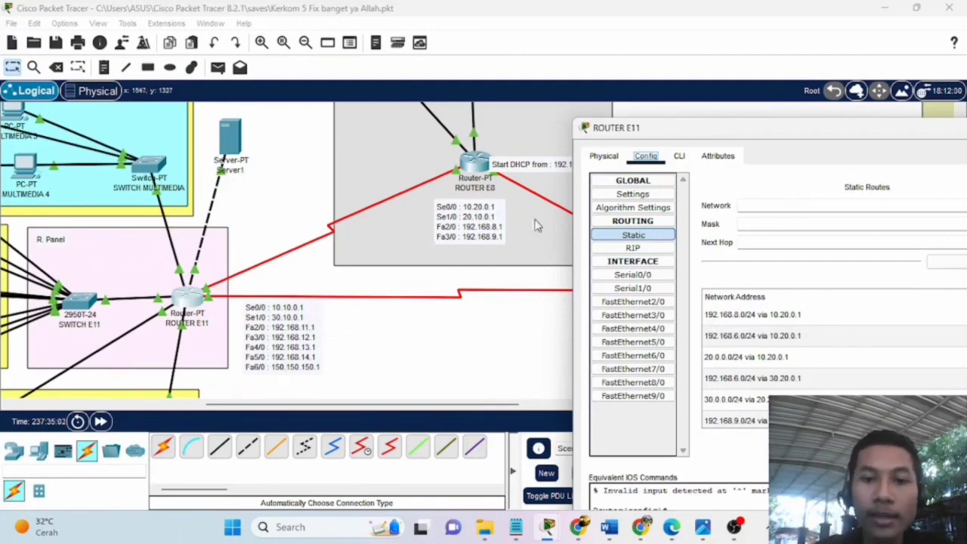
{"action": "scroll", "coordinate": [480, 166], "scroll_direction": "up", "scroll_amount": 5}
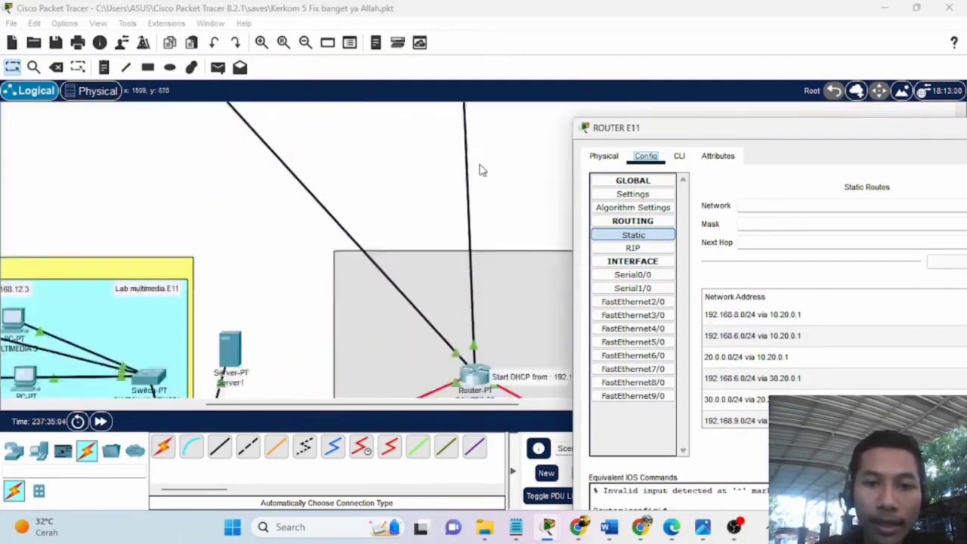
{"action": "scroll", "coordinate": [480, 169], "scroll_direction": "down", "scroll_amount": 4}
{"action": "scroll", "coordinate": [469, 260], "scroll_direction": "down", "scroll_amount": 1}
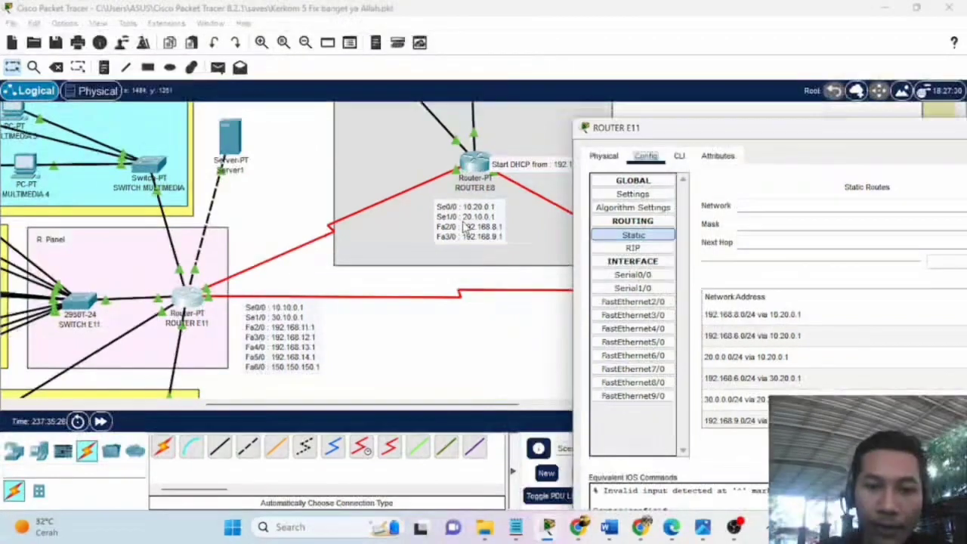
{"action": "left_click", "coordinate": [464, 227]}
{"action": "left_click_drag", "start_coordinate": [460, 225], "coordinate": [490, 204]}
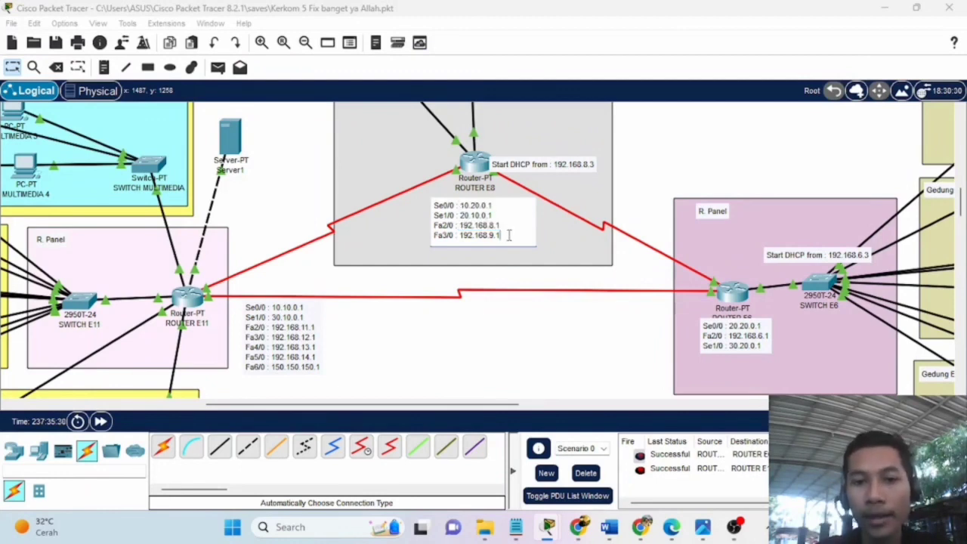
{"action": "left_click", "coordinate": [547, 353]}
{"action": "left_click", "coordinate": [198, 298]}
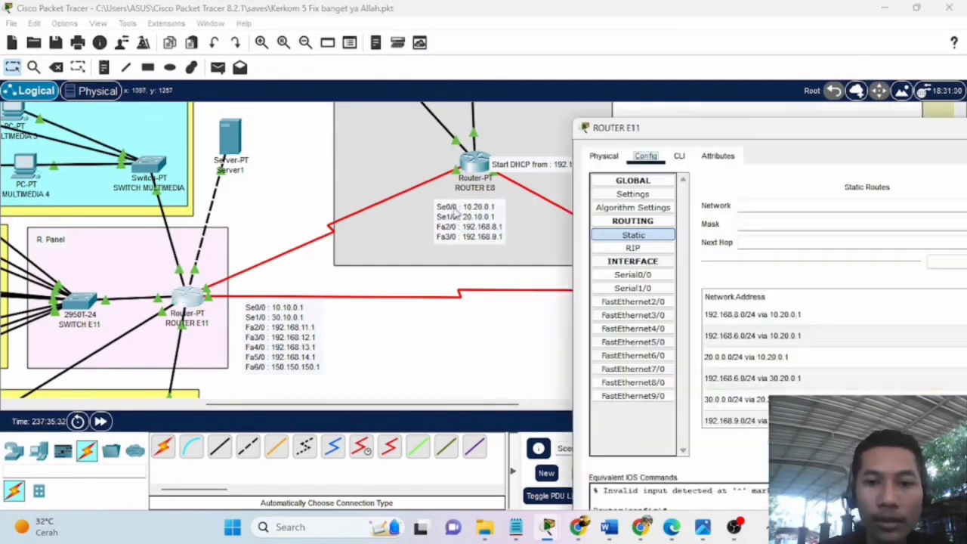
{"action": "left_click_drag", "start_coordinate": [846, 138], "coordinate": [297, 29]}
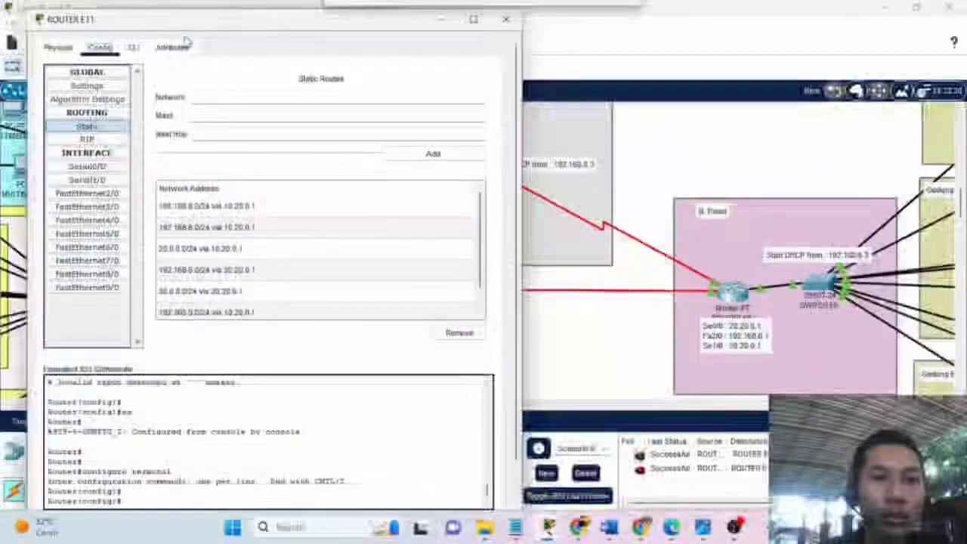
Bring the SETTING ROUTER KERKOM notes up beside Router E11's command line.
{"action": "left_click", "coordinate": [133, 46]}
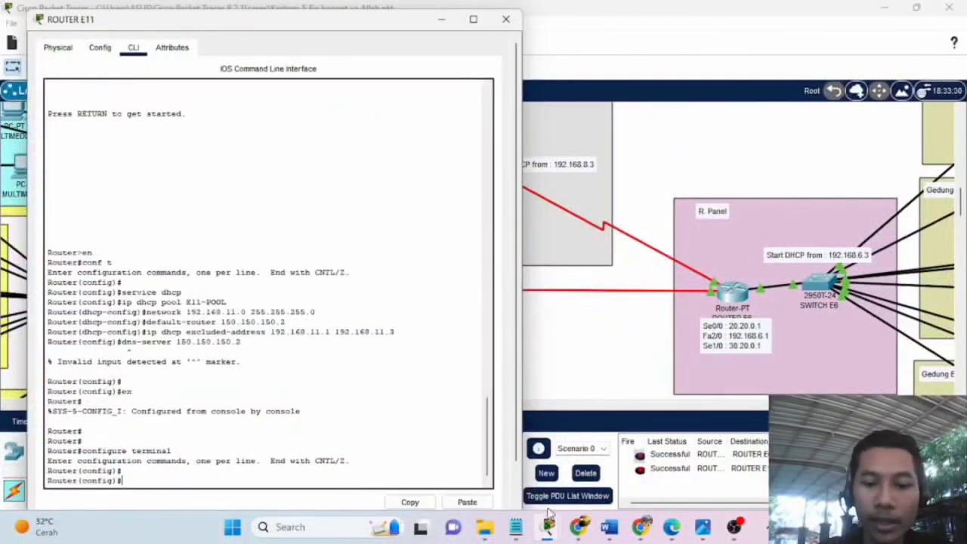
{"action": "left_click", "coordinate": [516, 527]}
{"action": "left_click", "coordinate": [476, 461]}
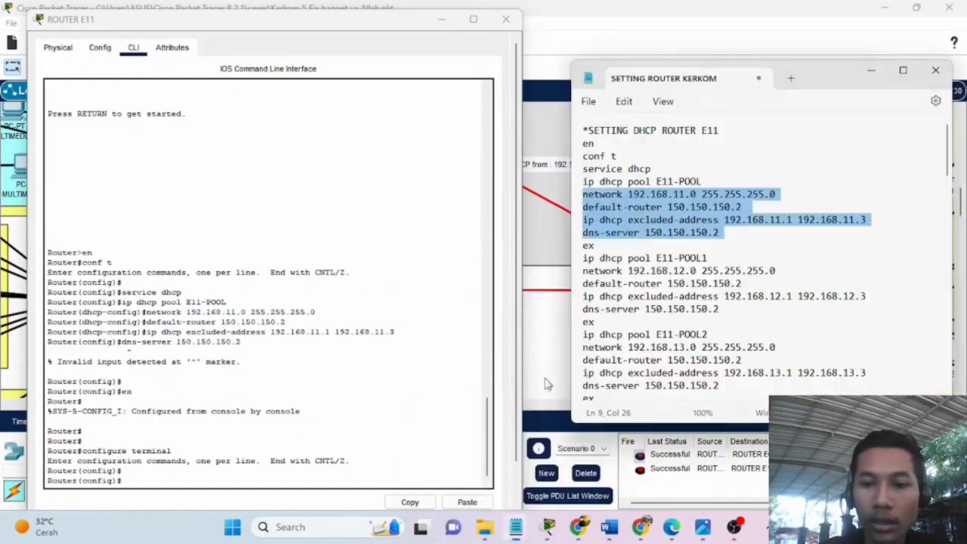
{"action": "scroll", "coordinate": [708, 234], "scroll_direction": "down", "scroll_amount": 10}
{"action": "scroll", "coordinate": [707, 228], "scroll_direction": "up", "scroll_amount": 2}
{"action": "scroll", "coordinate": [708, 228], "scroll_direction": "up", "scroll_amount": 13}
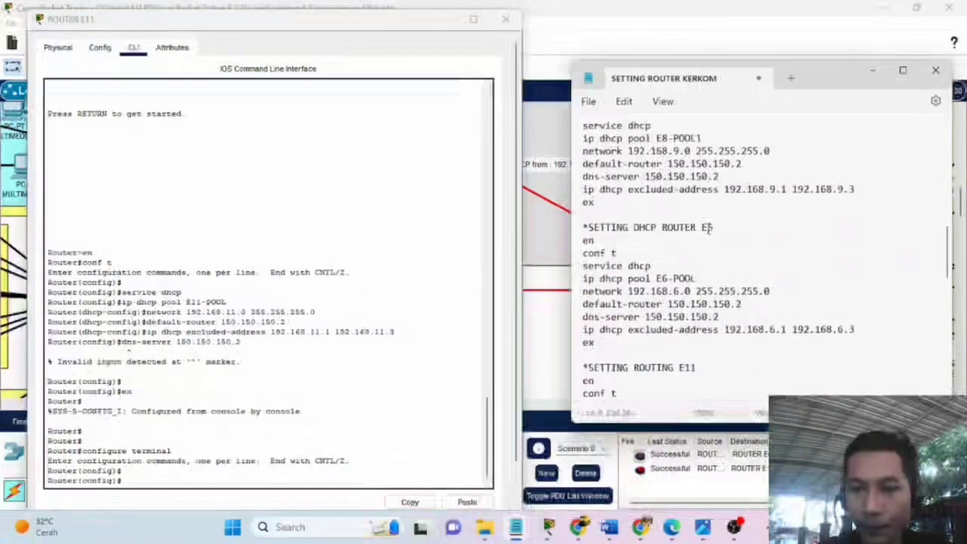
{"action": "scroll", "coordinate": [708, 228], "scroll_direction": "down", "scroll_amount": 7}
{"action": "scroll", "coordinate": [708, 228], "scroll_direction": "down", "scroll_amount": 1}
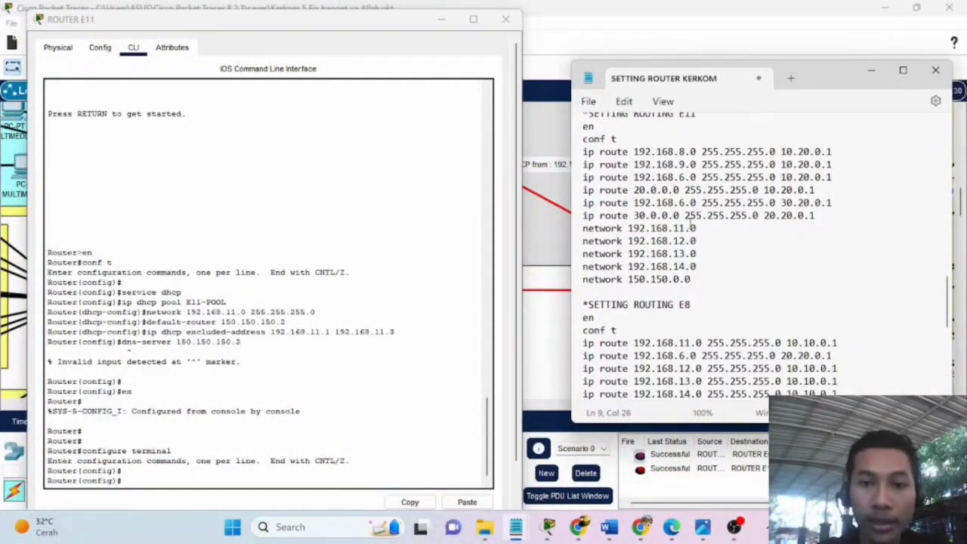
{"action": "left_click", "coordinate": [130, 432]}
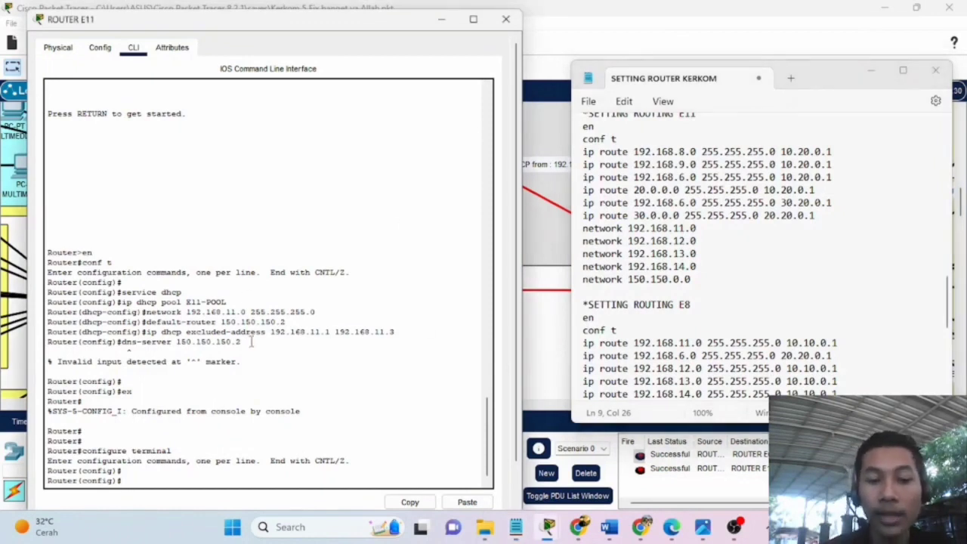
Enter 'ip router 192.168.8.0 255.255.255.0 10.20.0.1', which is rejected as invalid input.
{"action": "type", "text": "ip router"}
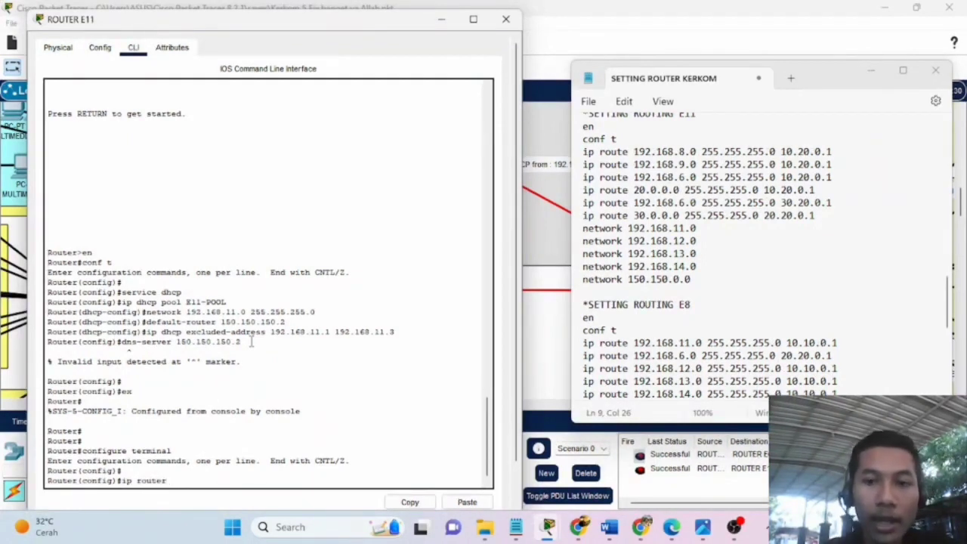
{"action": "type", "text": " 192.168.8.0"}
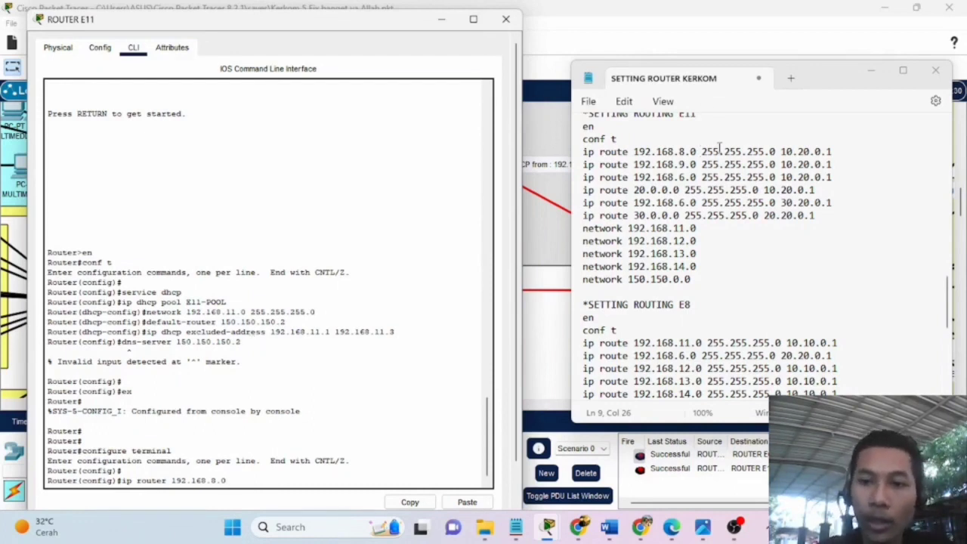
{"action": "left_click", "coordinate": [703, 151]}
{"action": "left_click", "coordinate": [245, 477]}
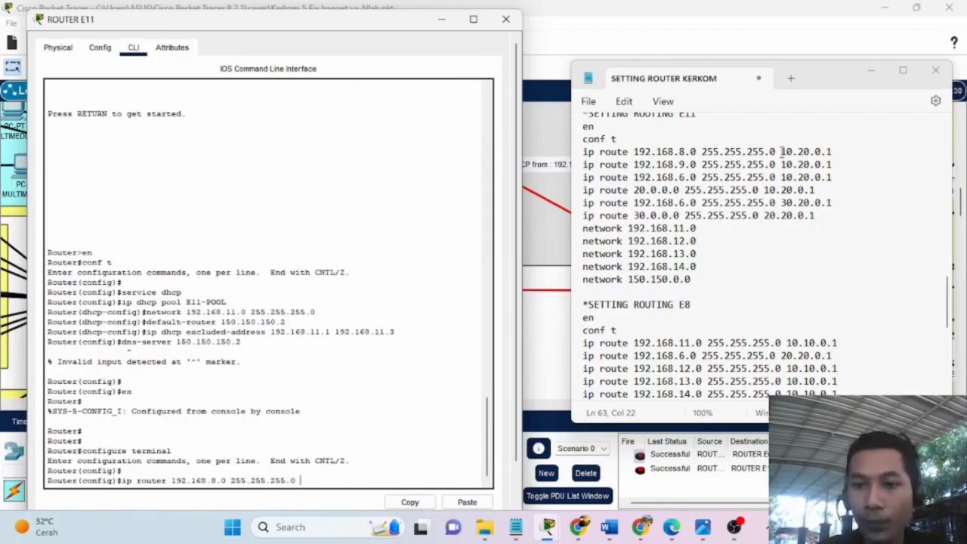
{"action": "left_click_drag", "start_coordinate": [781, 152], "coordinate": [831, 151]}
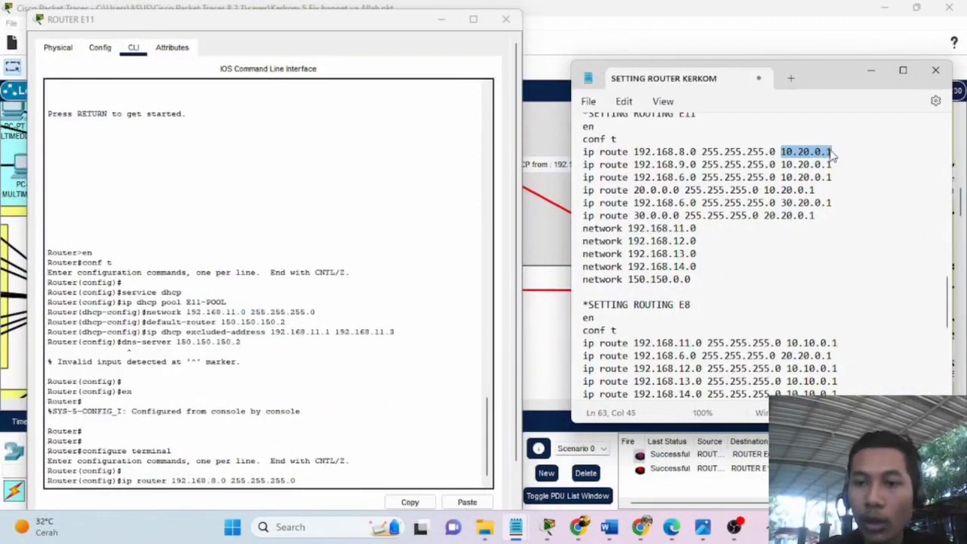
{"action": "left_click", "coordinate": [335, 480]}
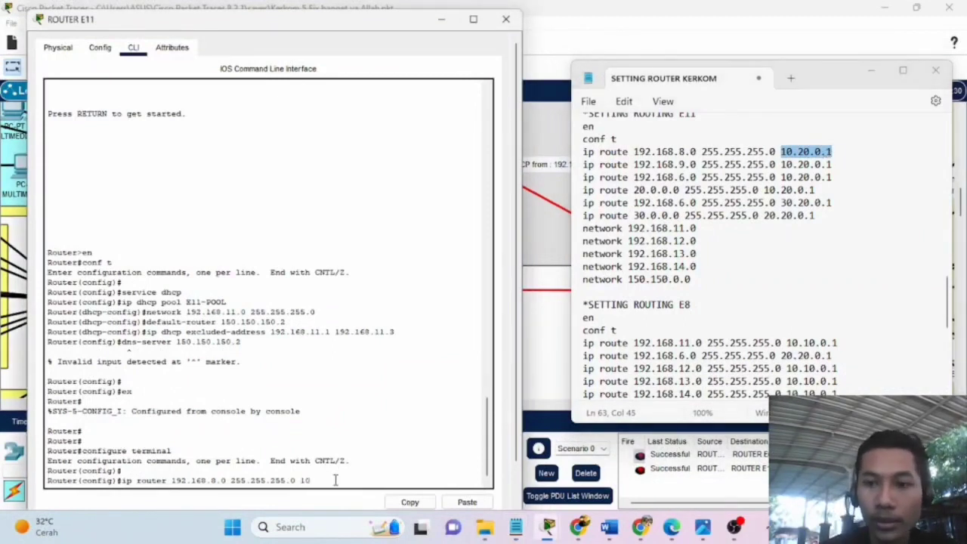
{"action": "type", "text": "20.0.1"}
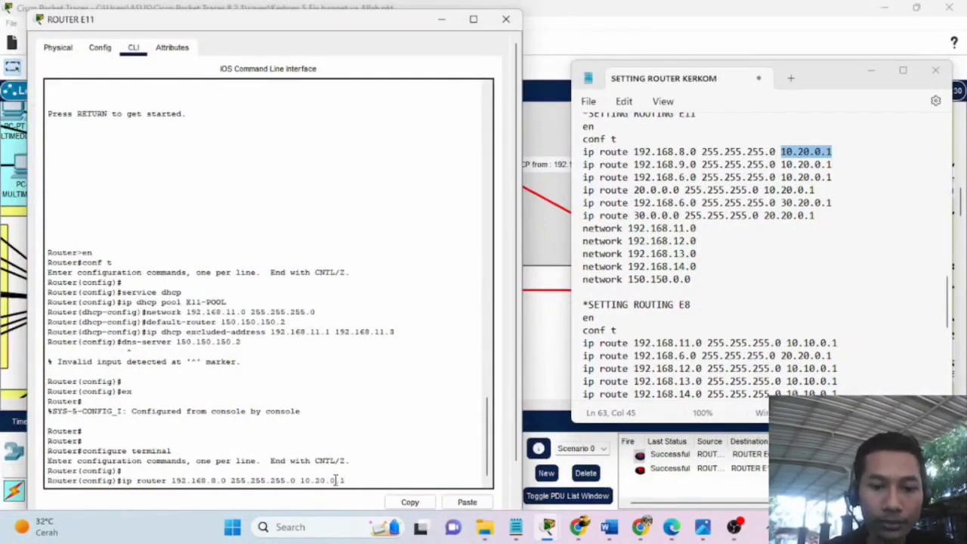
{"action": "key", "text": "Return"}
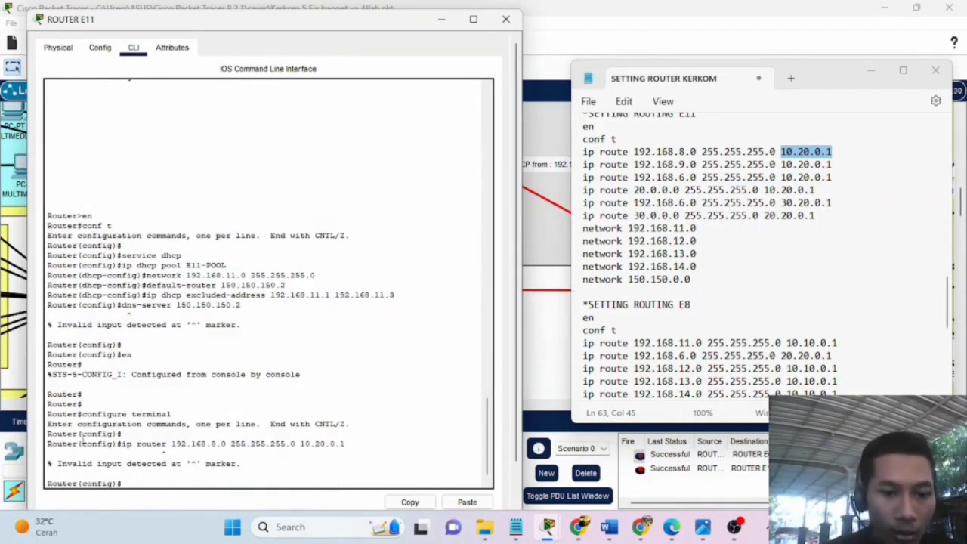
Add the static route 'ip route 192.168.8.0 255.255.255.0 10.20.0.1' on Router E11.
{"action": "type", "text": "ip route 192.168.8.0"}
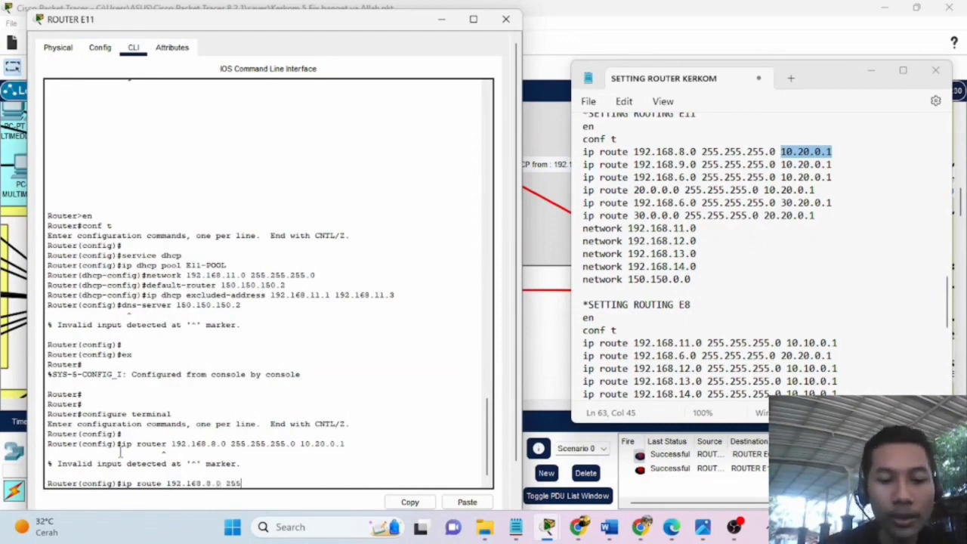
{"action": "type", "text": "255.255.0 10.20.0.1"}
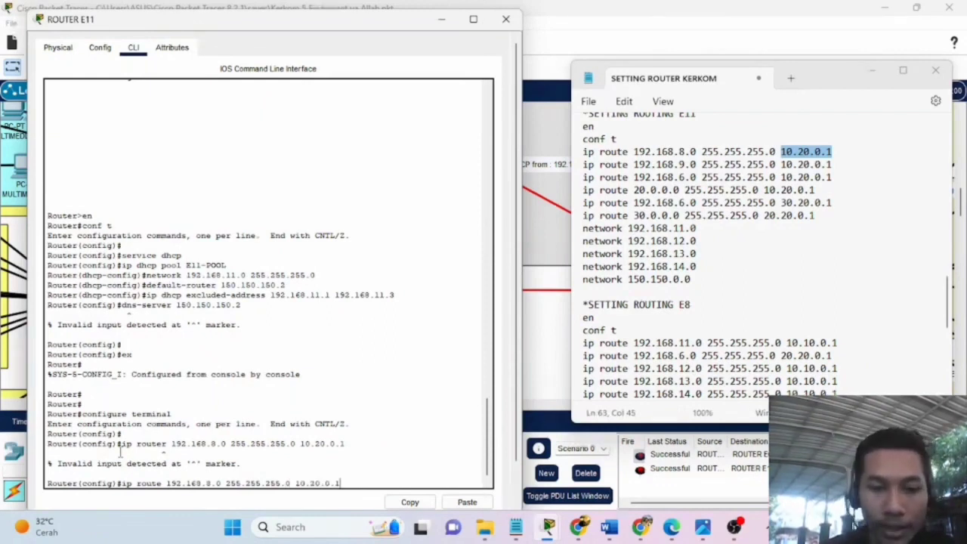
{"action": "key", "text": "Return"}
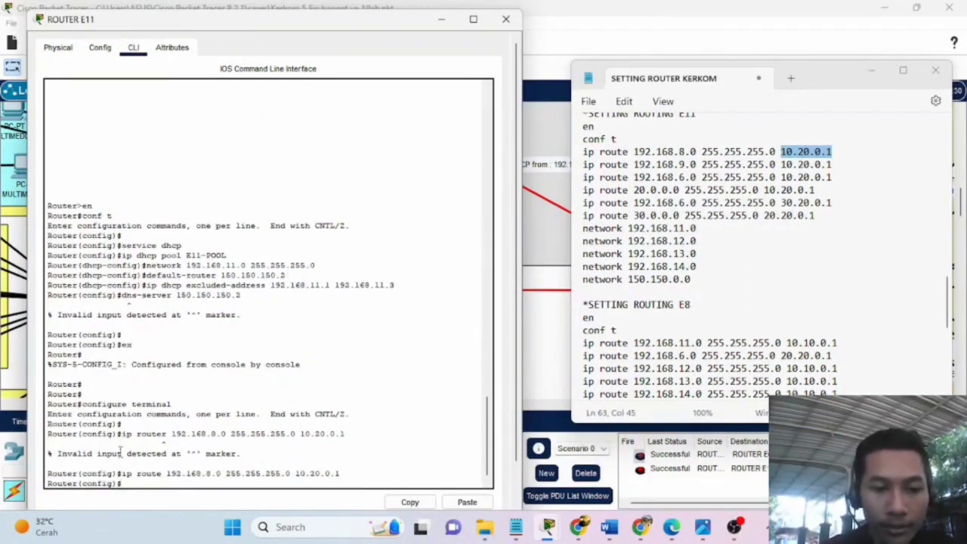
{"action": "key", "text": "Return"}
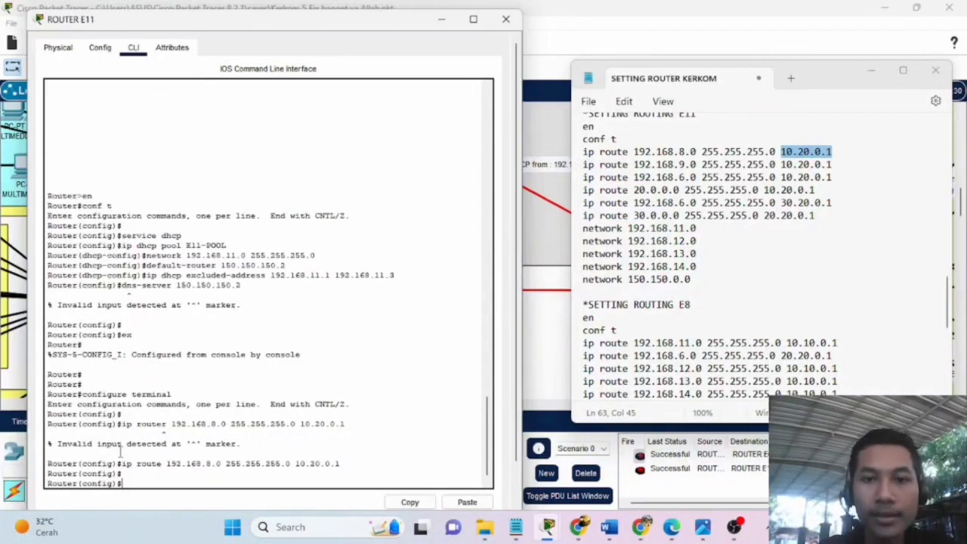
Minimize Router E11's window and find the 192.168.9.0 route line in the notes.
{"action": "left_click", "coordinate": [441, 19]}
{"action": "mouse_move", "coordinate": [834, 88]}
{"action": "left_mouse_down"}
{"action": "mouse_move", "coordinate": [809, 71]}
{"action": "mouse_move", "coordinate": [815, 91]}
{"action": "left_mouse_up"}
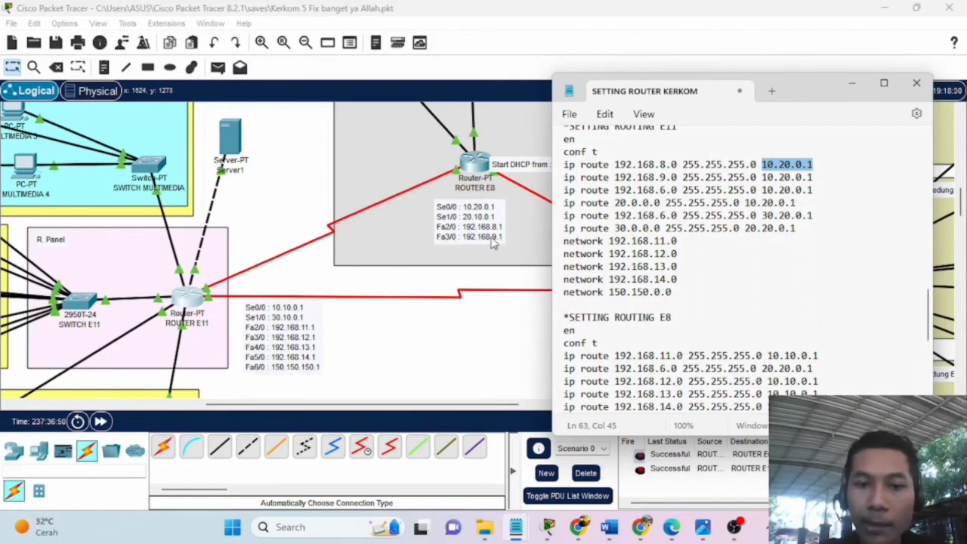
{"action": "left_click", "coordinate": [661, 176]}
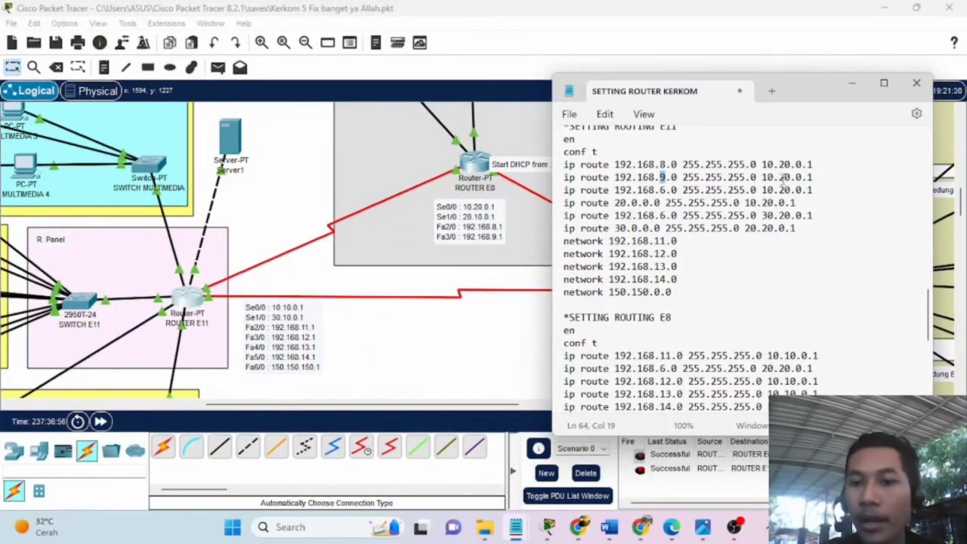
Move the routing notes to the left, uncovering Routers E8 and E6.
{"action": "left_click_drag", "start_coordinate": [762, 177], "coordinate": [815, 177]}
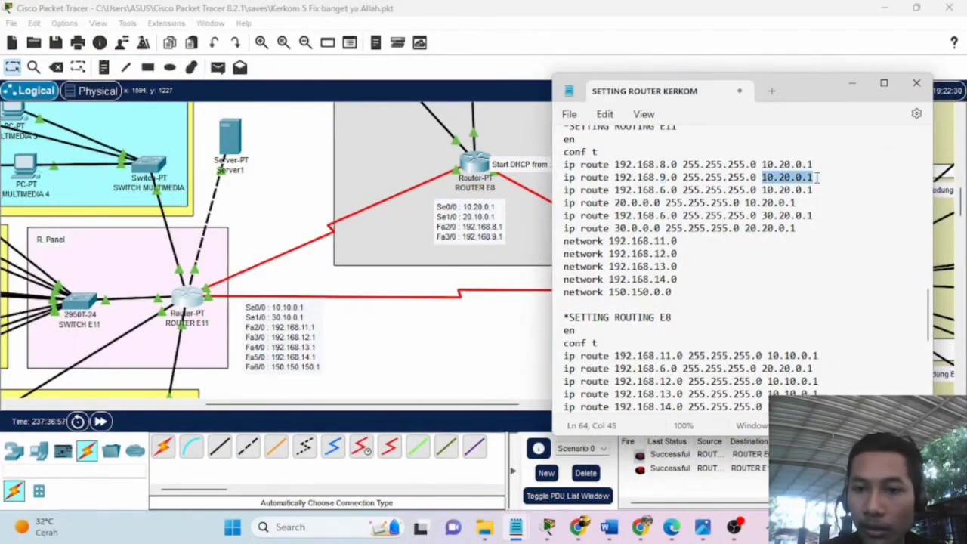
{"action": "left_click_drag", "start_coordinate": [796, 91], "coordinate": [332, 94]}
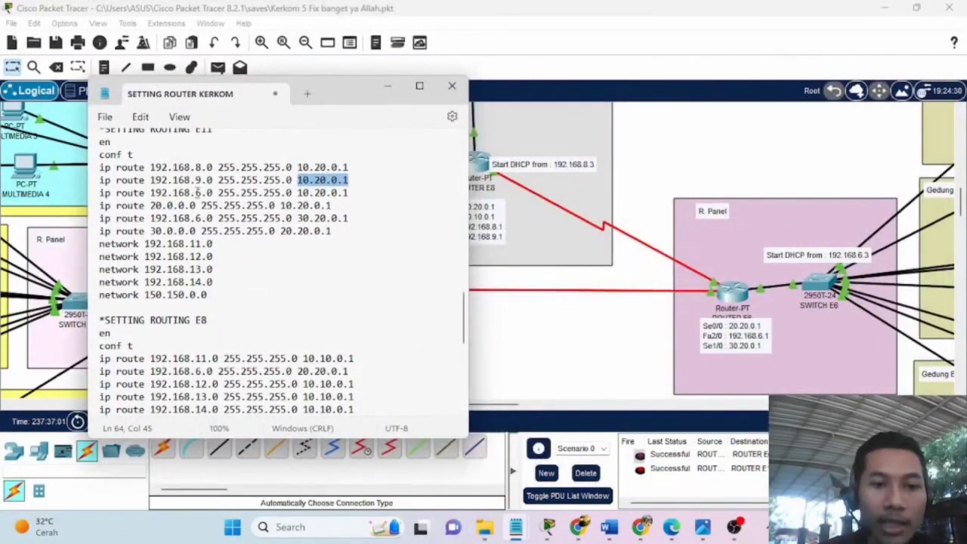
{"action": "left_click_drag", "start_coordinate": [195, 192], "coordinate": [202, 192]}
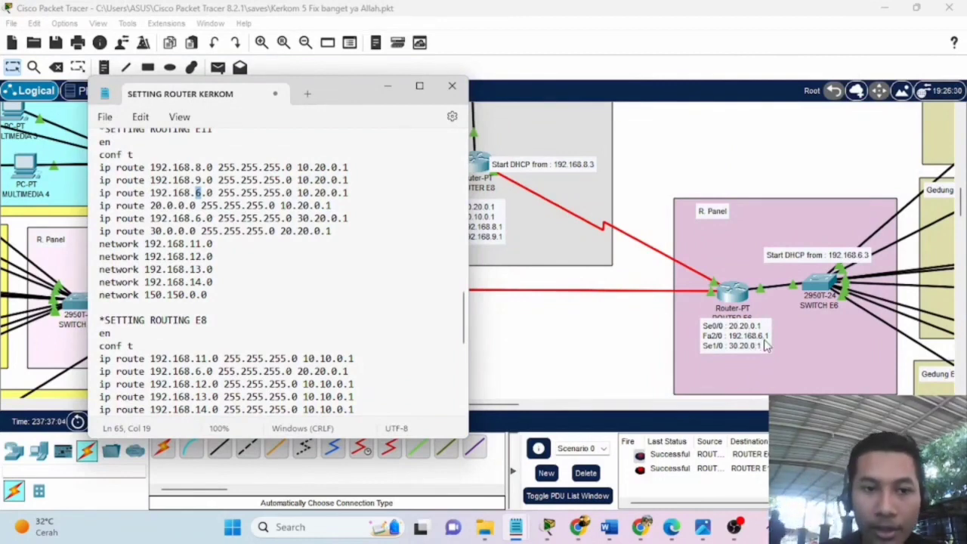
{"action": "left_click_drag", "start_coordinate": [349, 91], "coordinate": [298, 83]}
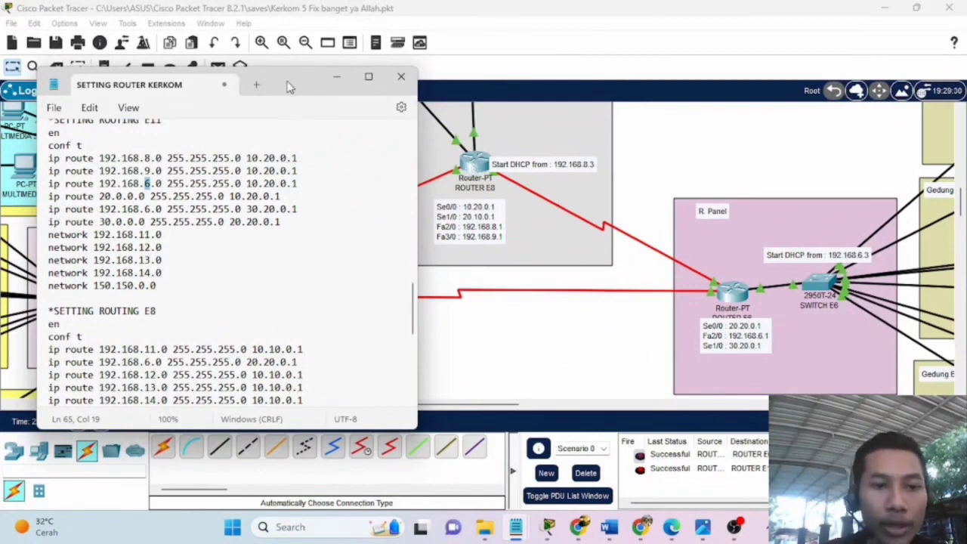
{"action": "left_click_drag", "start_coordinate": [291, 88], "coordinate": [326, 61]}
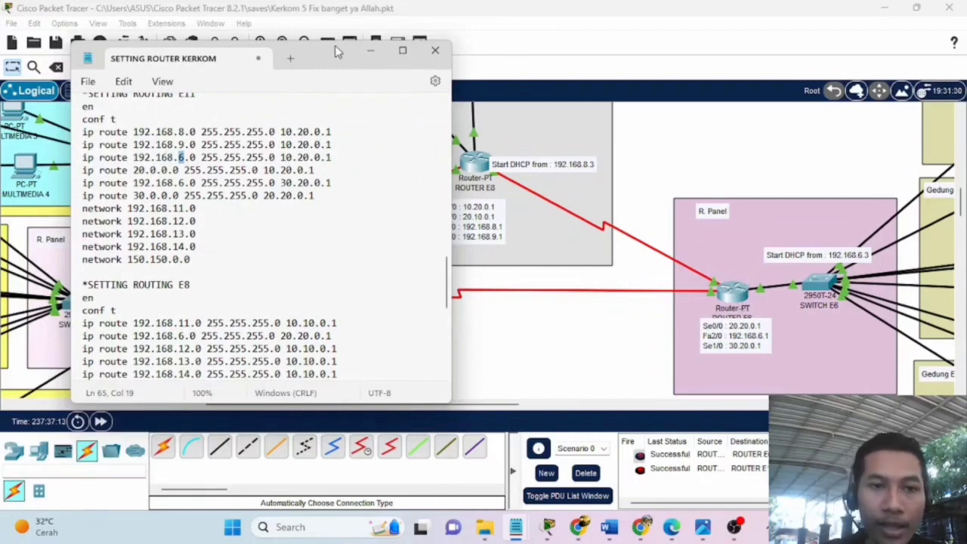
{"action": "left_click_drag", "start_coordinate": [337, 53], "coordinate": [238, 102]}
{"action": "left_click_drag", "start_coordinate": [80, 181], "coordinate": [74, 193]}
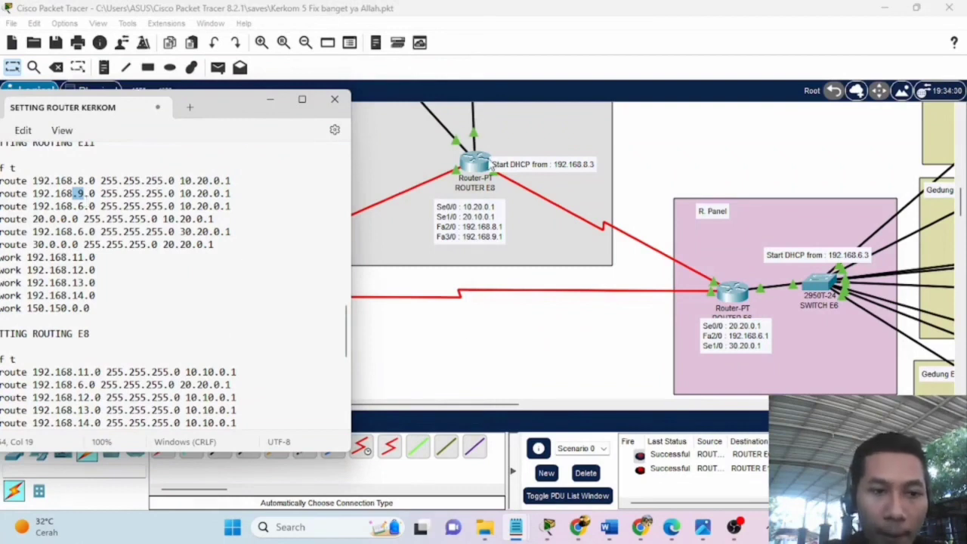
{"action": "left_click_drag", "start_coordinate": [244, 103], "coordinate": [287, 62]}
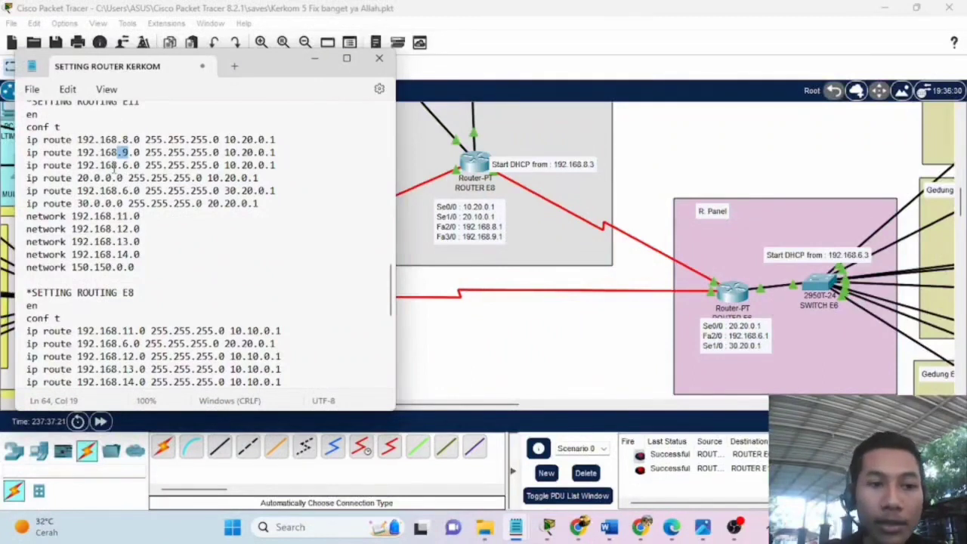
Select the line 'ip route 192.168.6.0 255.255.255.0 10.20.0.1' in the notes.
{"action": "left_click_drag", "start_coordinate": [117, 166], "coordinate": [129, 167]}
{"action": "left_click", "coordinate": [212, 166]}
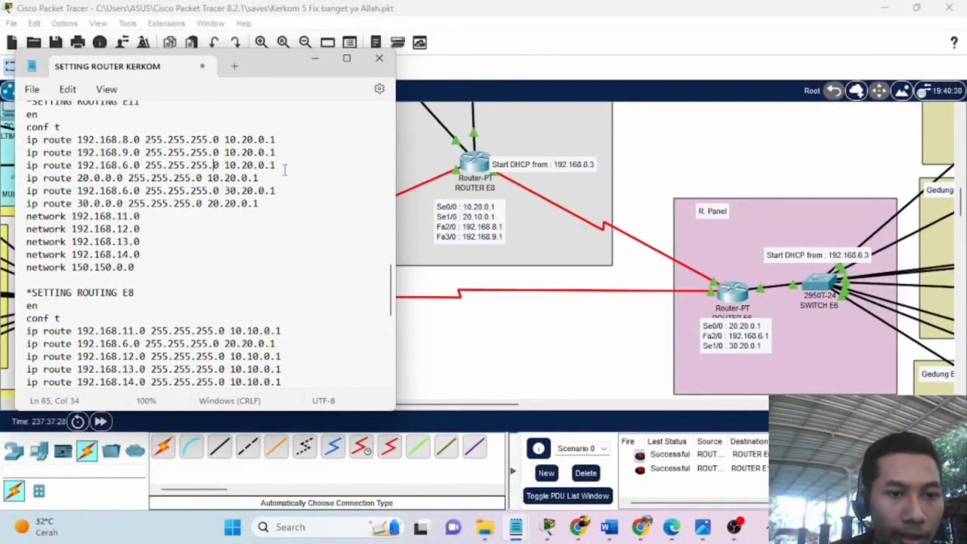
{"action": "left_click_drag", "start_coordinate": [286, 166], "coordinate": [26, 161]}
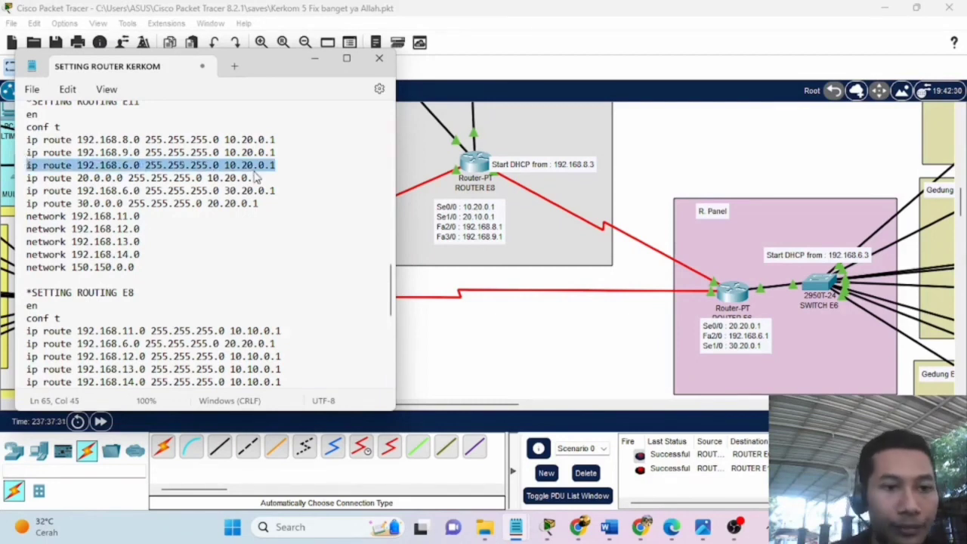
Delete the 192.168.6.0 via 10.20.0.1 line, keeping the 30.20.0.1 route, and minimize the notes.
{"action": "key", "text": "BackSpace"}
{"action": "key", "text": "BackSpace"}
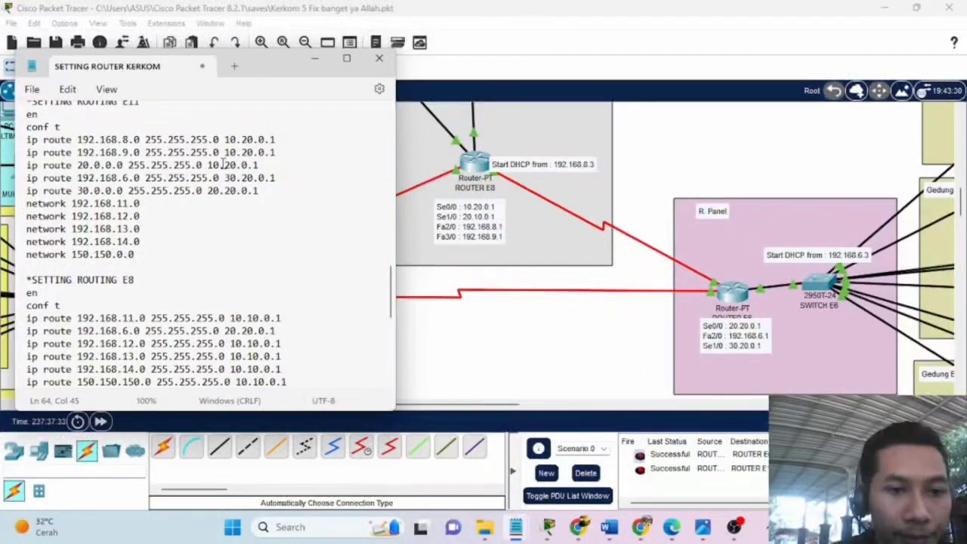
{"action": "left_click", "coordinate": [124, 177]}
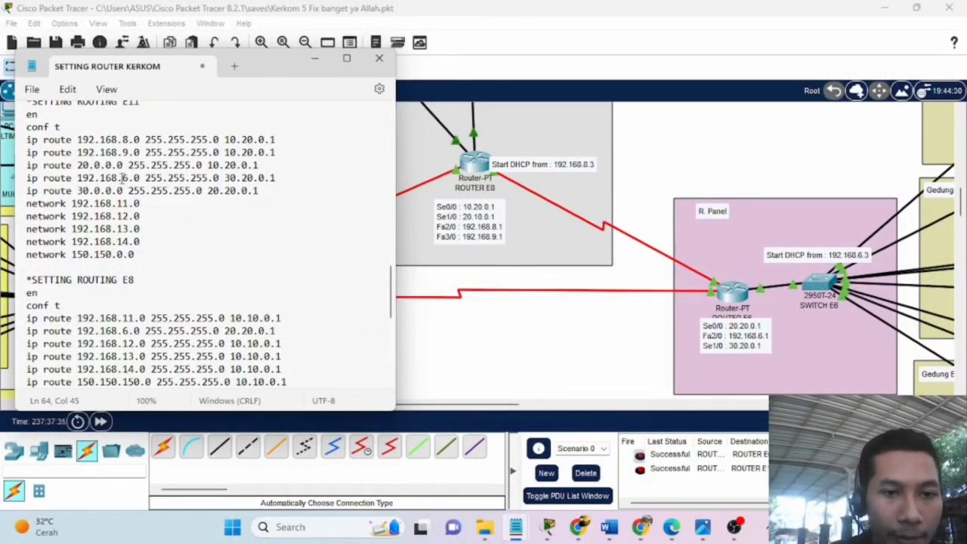
{"action": "left_click_drag", "start_coordinate": [224, 178], "coordinate": [247, 184]}
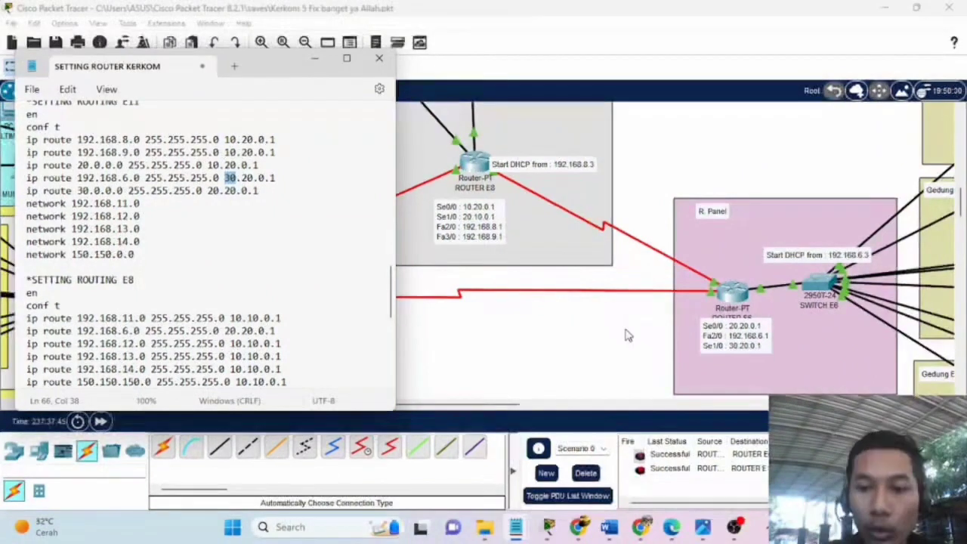
{"action": "left_click", "coordinate": [316, 59]}
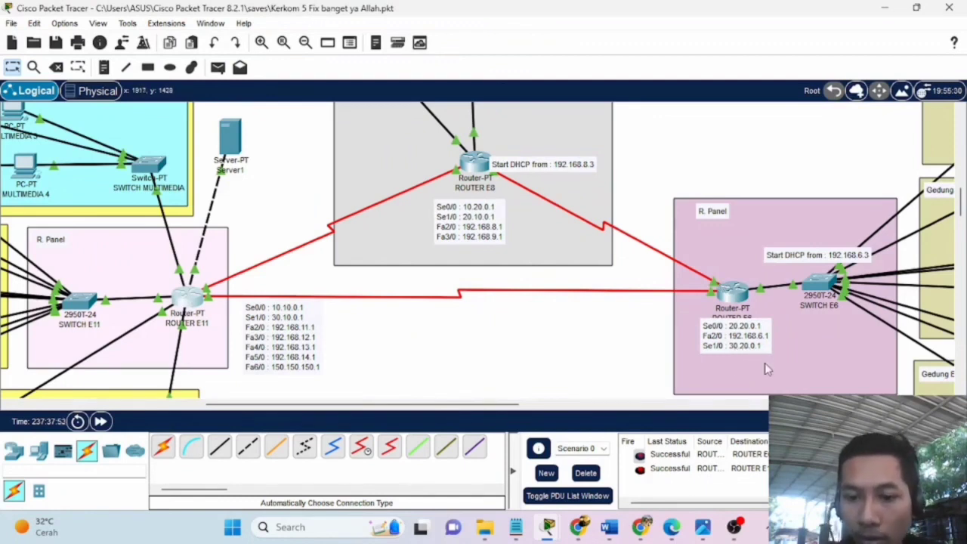
Restore the routing notes, scroll through them, then minimize them again.
{"action": "mouse_move", "coordinate": [515, 527]}
{"action": "mouse_move", "coordinate": [551, 459]}
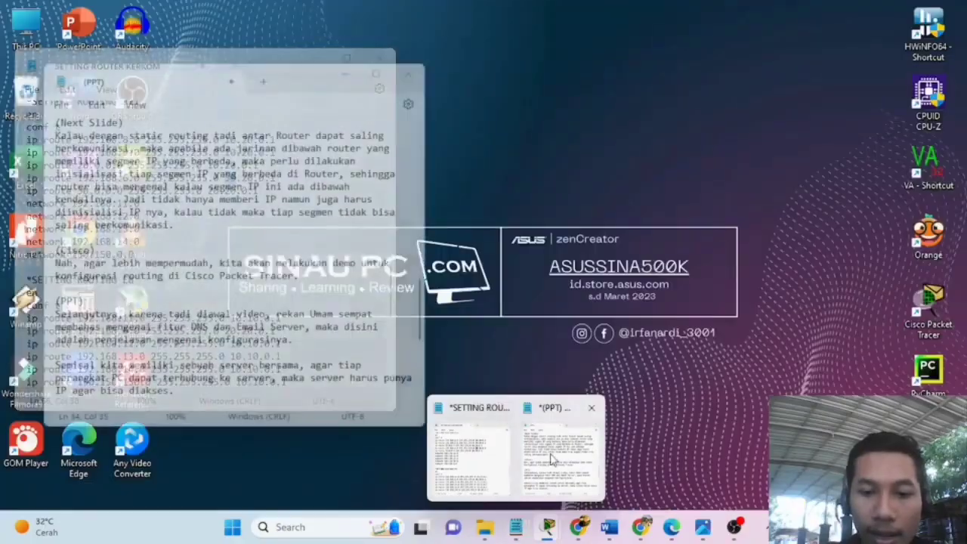
{"action": "left_click", "coordinate": [476, 457]}
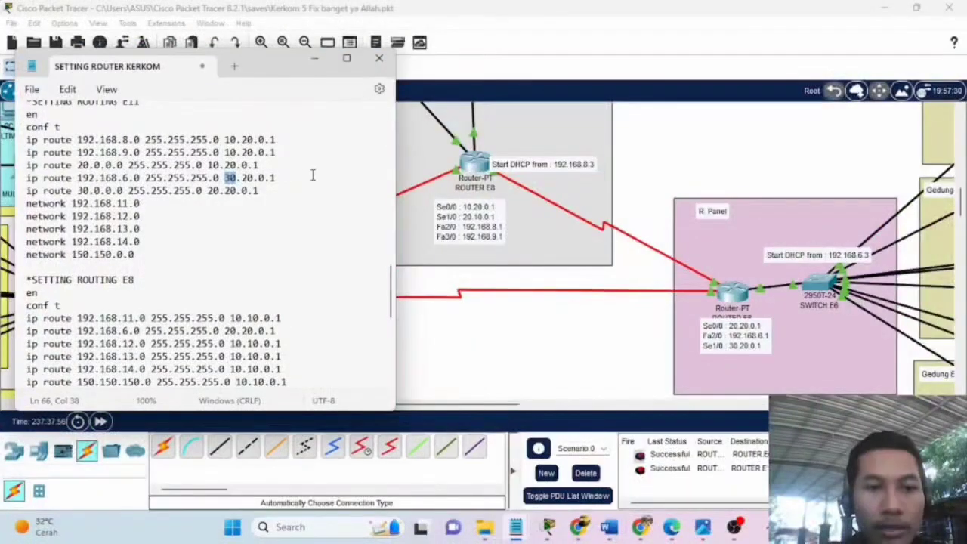
{"action": "left_click", "coordinate": [295, 176]}
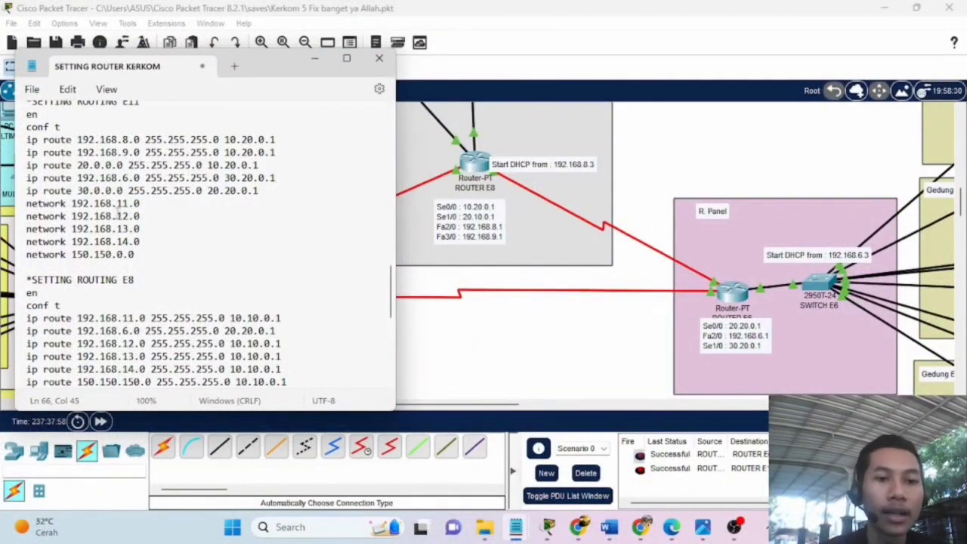
{"action": "scroll", "coordinate": [155, 252], "scroll_direction": "down", "scroll_amount": 1}
{"action": "scroll", "coordinate": [154, 250], "scroll_direction": "down", "scroll_amount": 1}
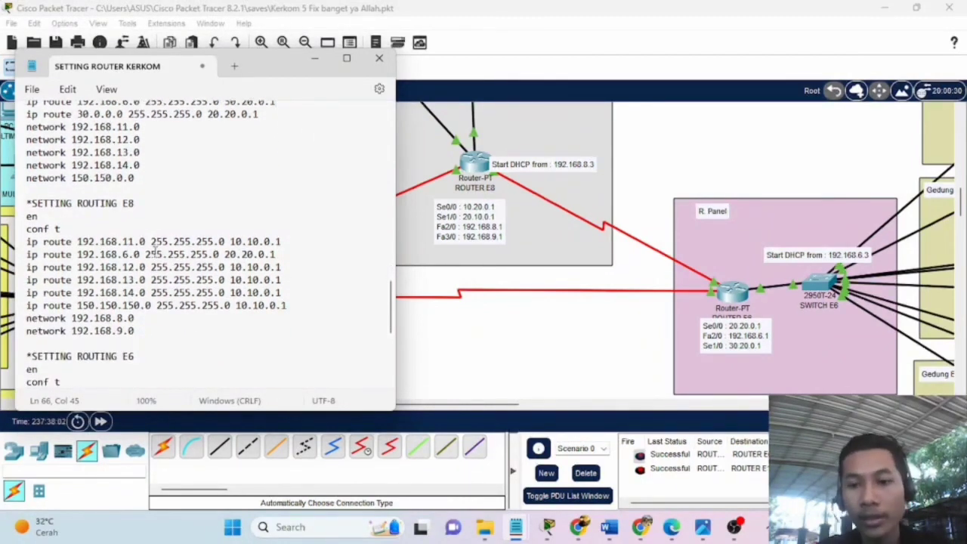
{"action": "scroll", "coordinate": [154, 252], "scroll_direction": "down", "scroll_amount": 2}
{"action": "scroll", "coordinate": [154, 253], "scroll_direction": "up", "scroll_amount": 5}
{"action": "scroll", "coordinate": [155, 253], "scroll_direction": "down", "scroll_amount": 4}
{"action": "scroll", "coordinate": [154, 253], "scroll_direction": "up", "scroll_amount": 8}
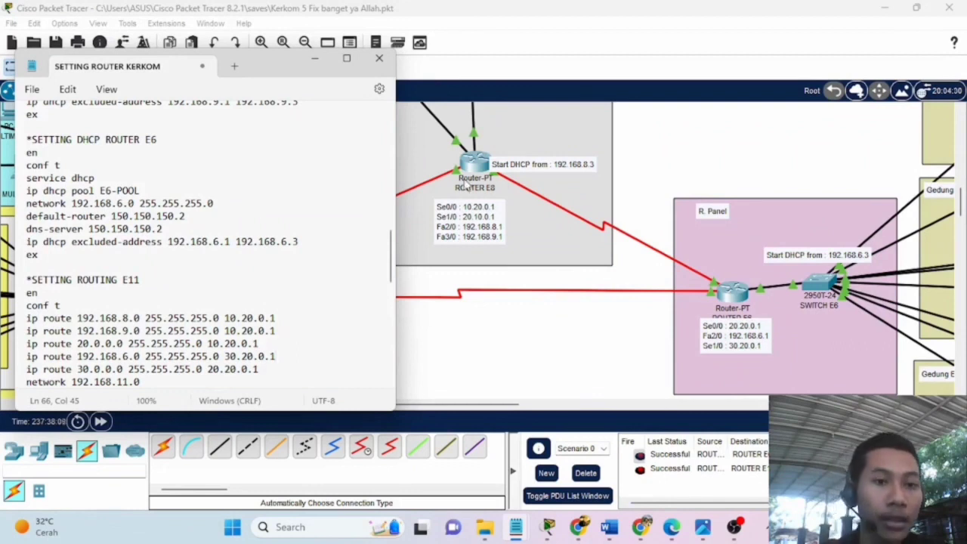
{"action": "left_click", "coordinate": [315, 59]}
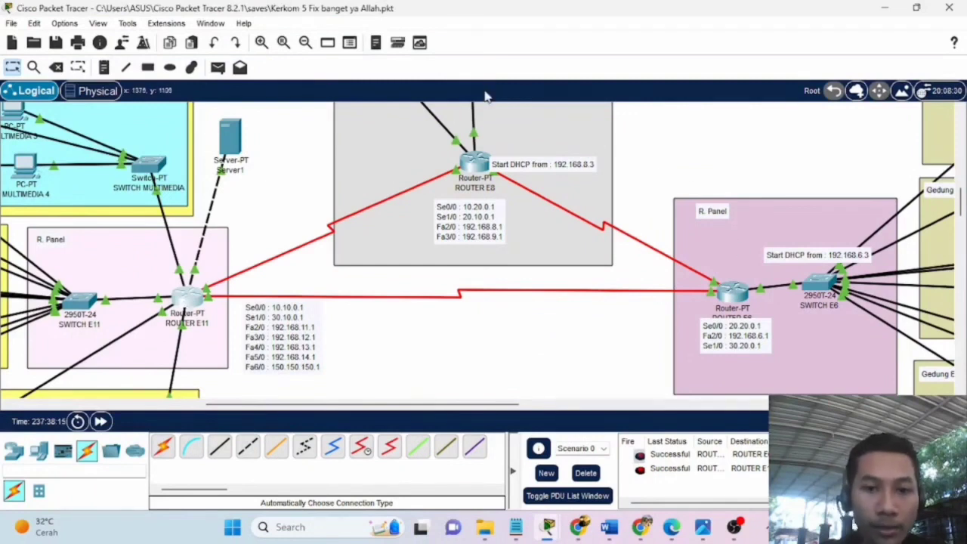
{"action": "scroll", "coordinate": [397, 264], "scroll_direction": "up", "scroll_amount": 3}
{"action": "scroll", "coordinate": [395, 263], "scroll_direction": "up", "scroll_amount": 3}
{"action": "scroll", "coordinate": [396, 263], "scroll_direction": "down", "scroll_amount": 7}
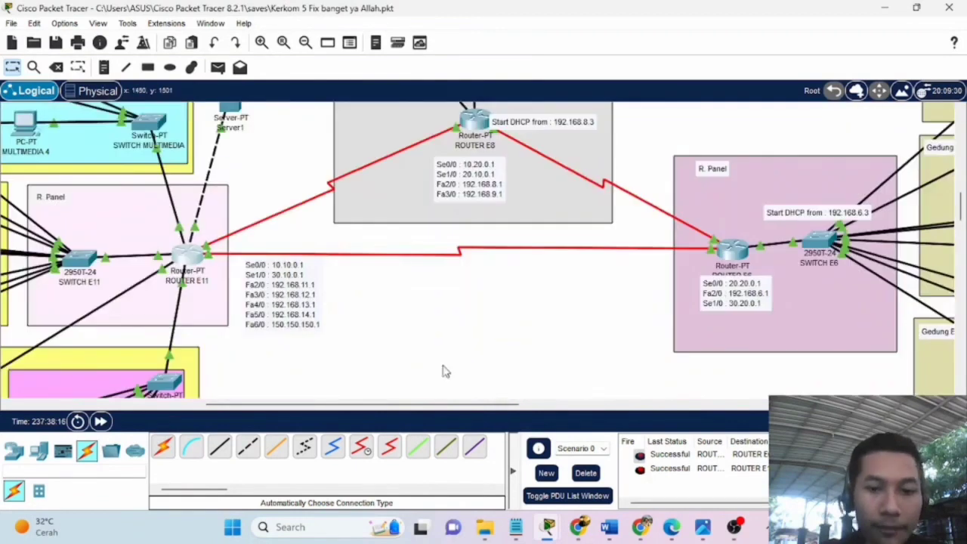
{"action": "left_click_drag", "start_coordinate": [472, 408], "coordinate": [363, 417]}
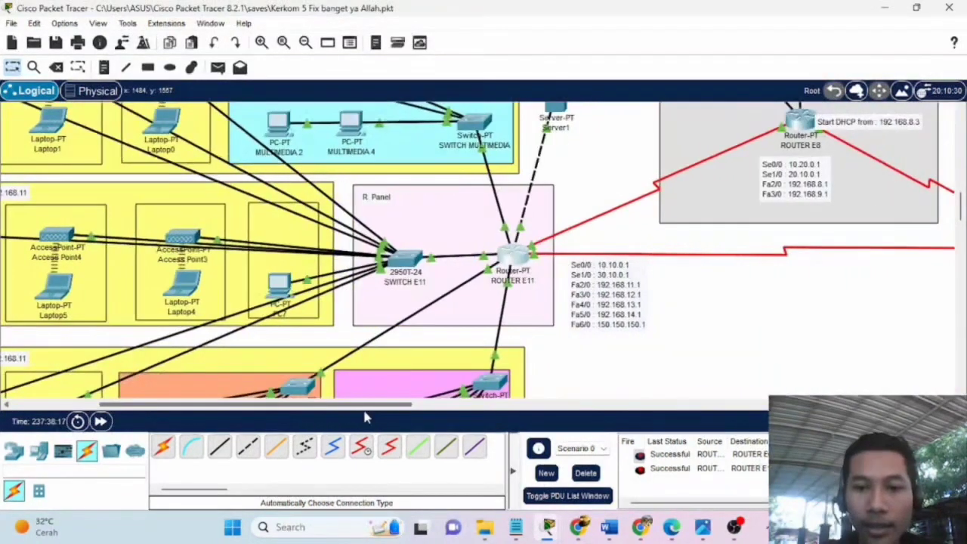
{"action": "scroll", "coordinate": [454, 227], "scroll_direction": "down", "scroll_amount": 4}
{"action": "scroll", "coordinate": [453, 231], "scroll_direction": "up", "scroll_amount": 6}
{"action": "scroll", "coordinate": [452, 235], "scroll_direction": "down", "scroll_amount": 3}
{"action": "scroll", "coordinate": [468, 223], "scroll_direction": "up", "scroll_amount": 3}
{"action": "scroll", "coordinate": [487, 211], "scroll_direction": "down", "scroll_amount": 5}
{"action": "scroll", "coordinate": [489, 210], "scroll_direction": "up", "scroll_amount": 5}
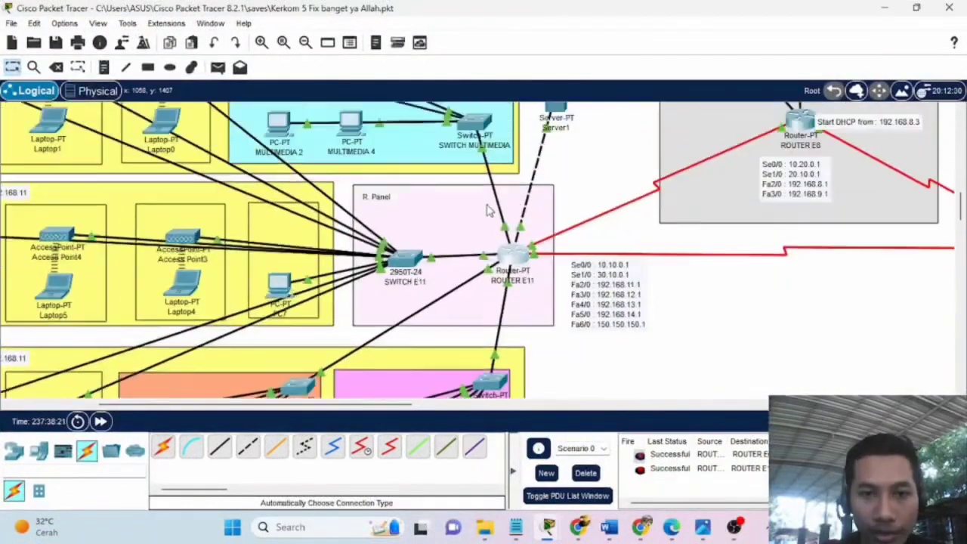
{"action": "scroll", "coordinate": [487, 213], "scroll_direction": "down", "scroll_amount": 4}
{"action": "scroll", "coordinate": [483, 215], "scroll_direction": "up", "scroll_amount": 3}
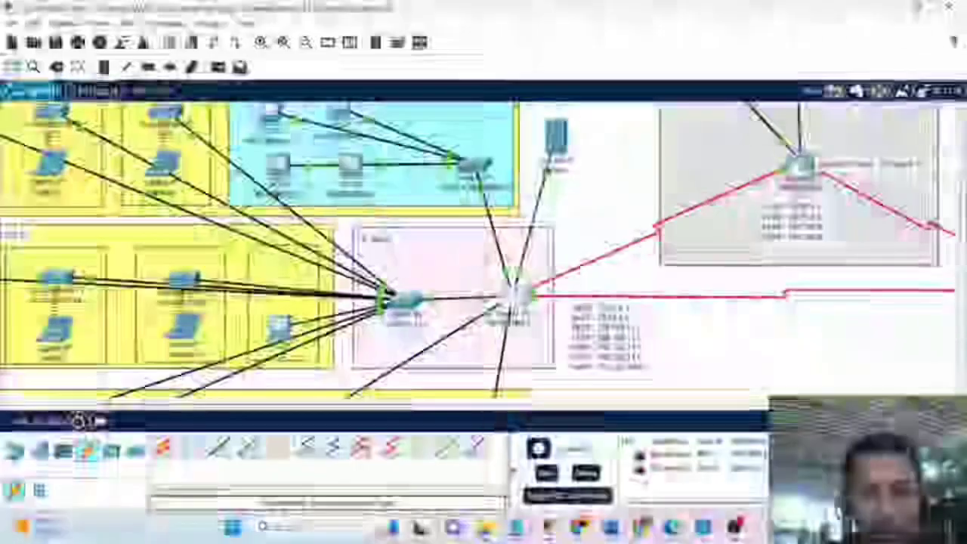
{"action": "scroll", "coordinate": [212, 354], "scroll_direction": "down", "scroll_amount": 3}
{"action": "scroll", "coordinate": [454, 160], "scroll_direction": "up", "scroll_amount": 2}
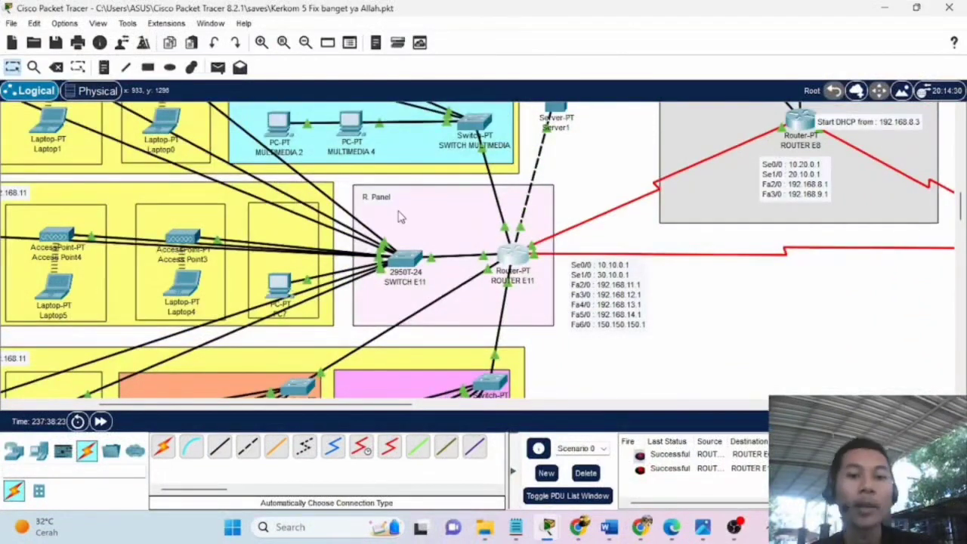
{"action": "scroll", "coordinate": [402, 219], "scroll_direction": "down", "scroll_amount": 2}
{"action": "scroll", "coordinate": [408, 217], "scroll_direction": "up", "scroll_amount": 3}
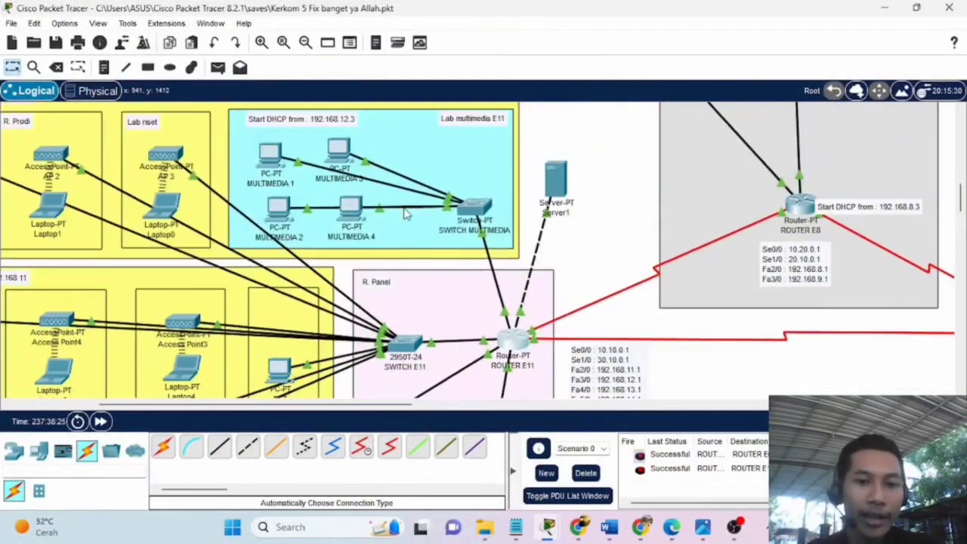
{"action": "scroll", "coordinate": [395, 219], "scroll_direction": "down", "scroll_amount": 4}
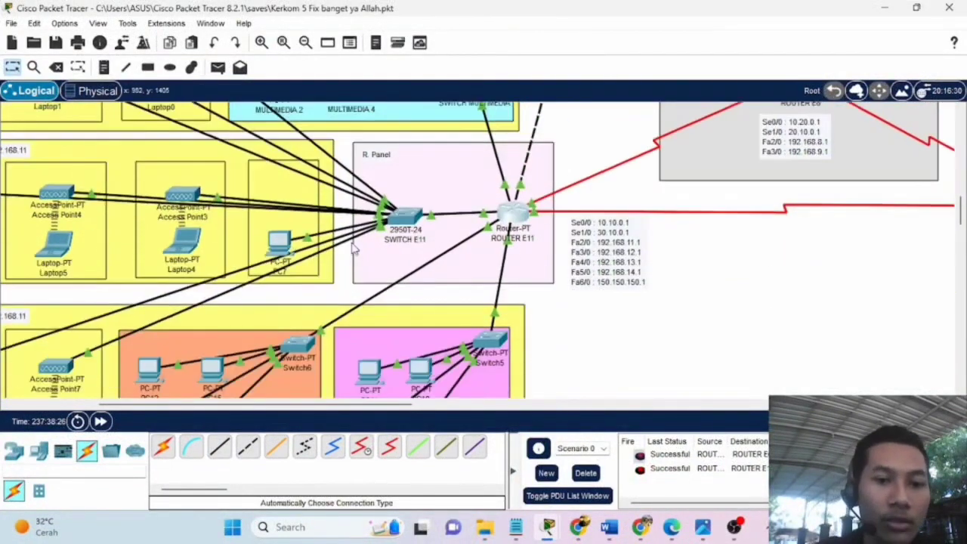
{"action": "scroll", "coordinate": [463, 246], "scroll_direction": "up", "scroll_amount": 4}
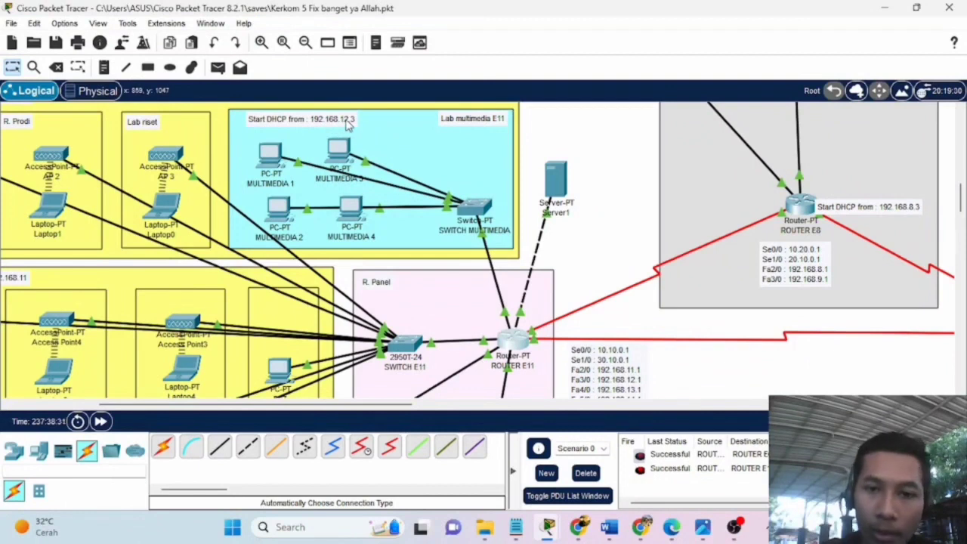
{"action": "scroll", "coordinate": [348, 125], "scroll_direction": "down", "scroll_amount": 4}
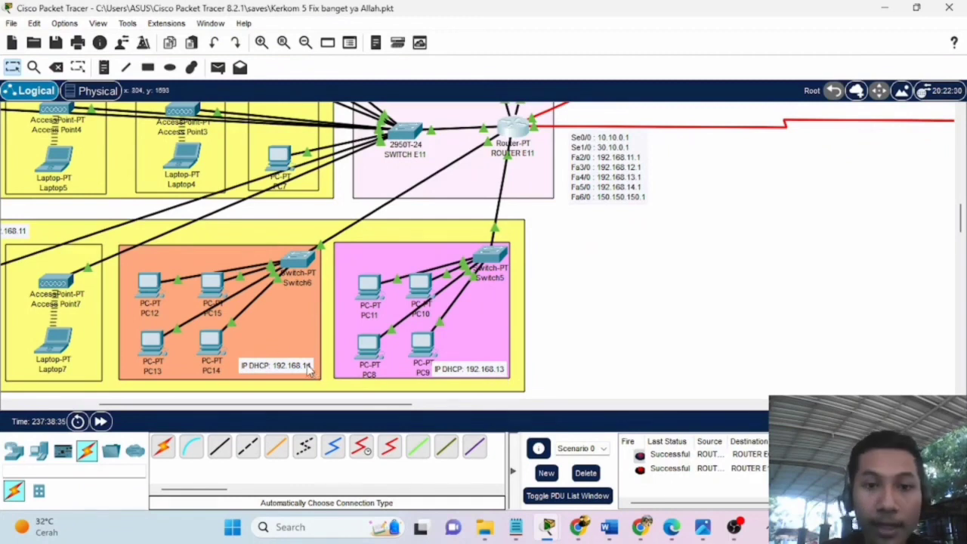
{"action": "scroll", "coordinate": [308, 368], "scroll_direction": "up", "scroll_amount": 4}
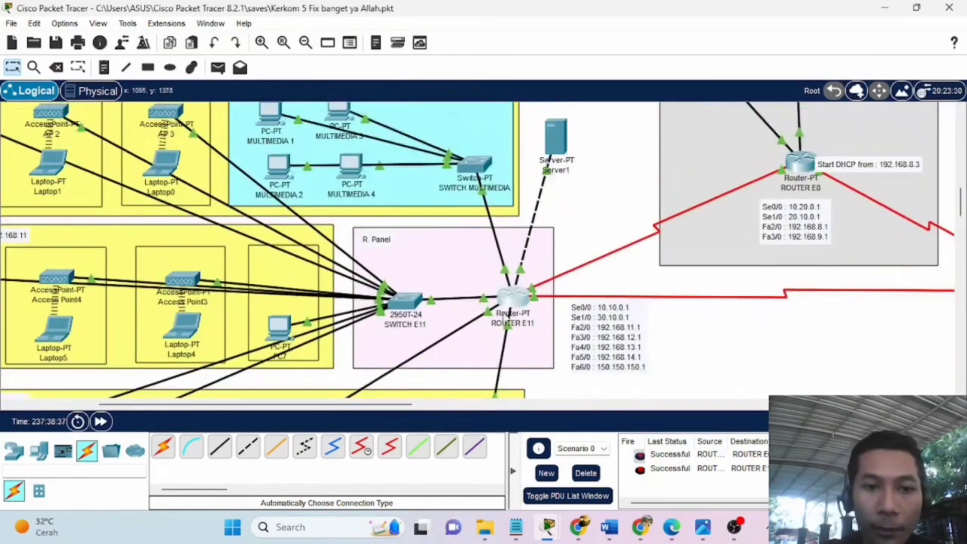
{"action": "left_click_drag", "start_coordinate": [374, 405], "coordinate": [285, 406]}
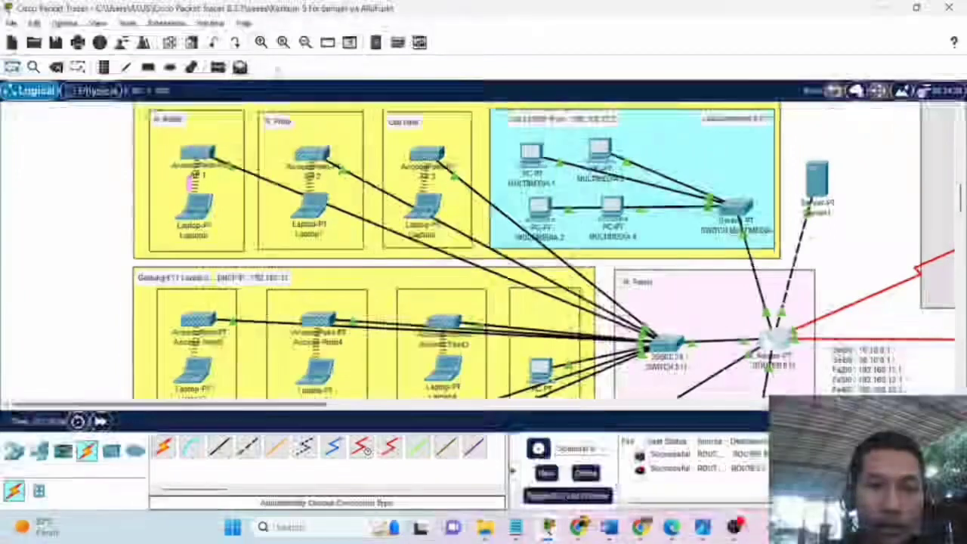
{"action": "scroll", "coordinate": [197, 249], "scroll_direction": "up", "scroll_amount": 2}
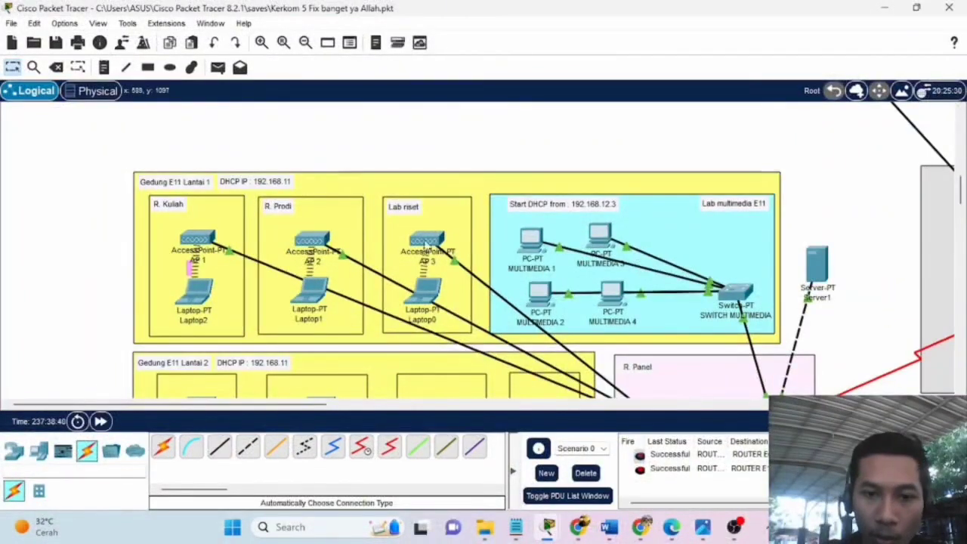
{"action": "scroll", "coordinate": [281, 280], "scroll_direction": "down", "scroll_amount": 1}
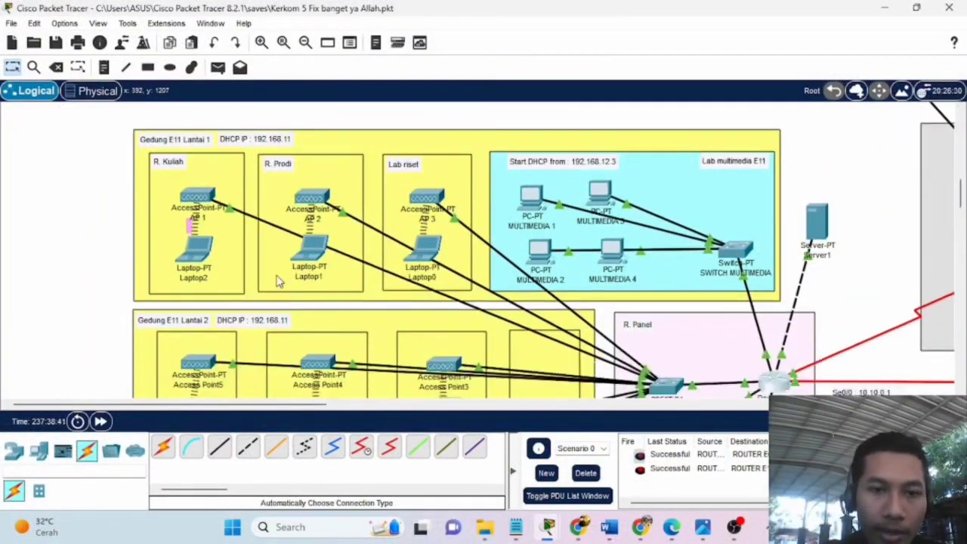
{"action": "scroll", "coordinate": [340, 209], "scroll_direction": "down", "scroll_amount": 2}
{"action": "scroll", "coordinate": [340, 209], "scroll_direction": "down", "scroll_amount": 5}
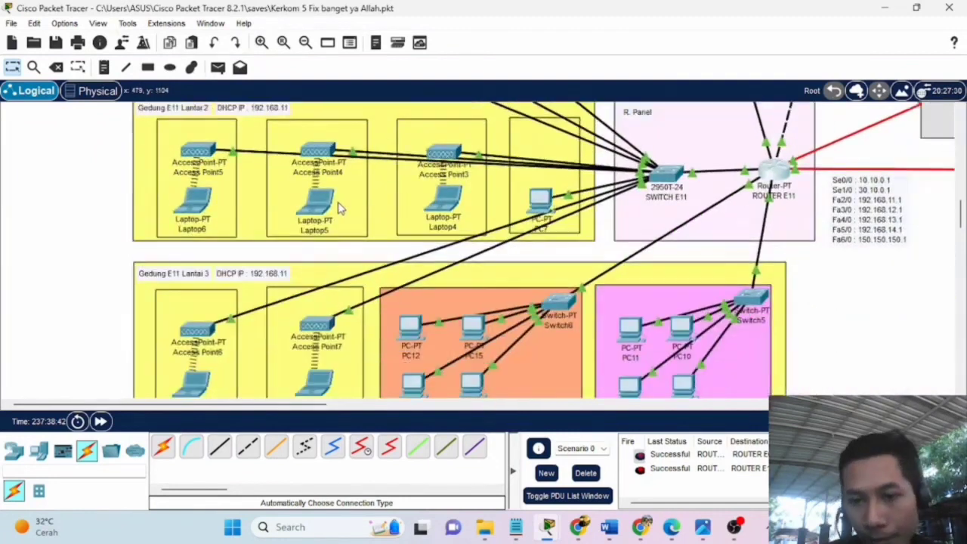
{"action": "left_click_drag", "start_coordinate": [298, 401], "coordinate": [412, 394]}
{"action": "scroll", "coordinate": [239, 210], "scroll_direction": "up", "scroll_amount": 5}
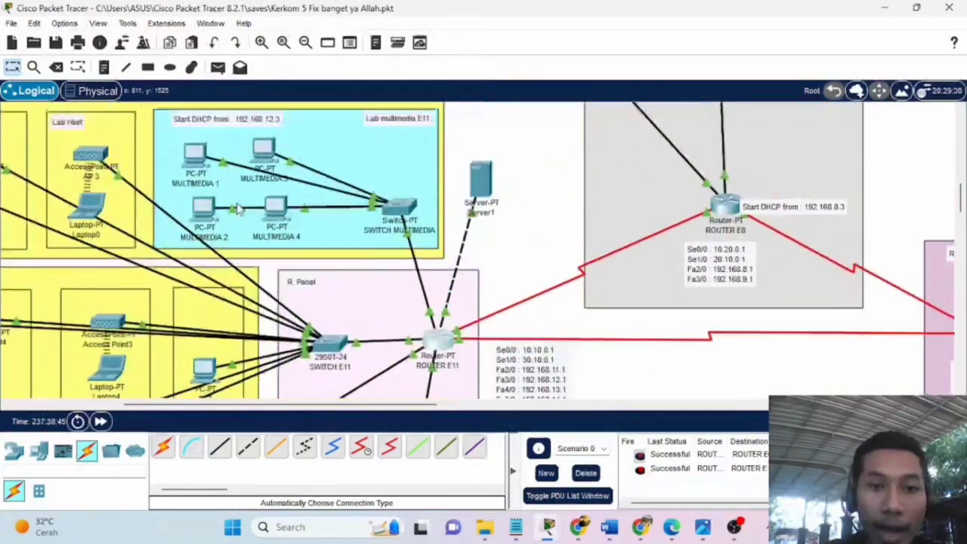
{"action": "scroll", "coordinate": [239, 210], "scroll_direction": "down", "scroll_amount": 3}
{"action": "scroll", "coordinate": [239, 211], "scroll_direction": "down", "scroll_amount": 3}
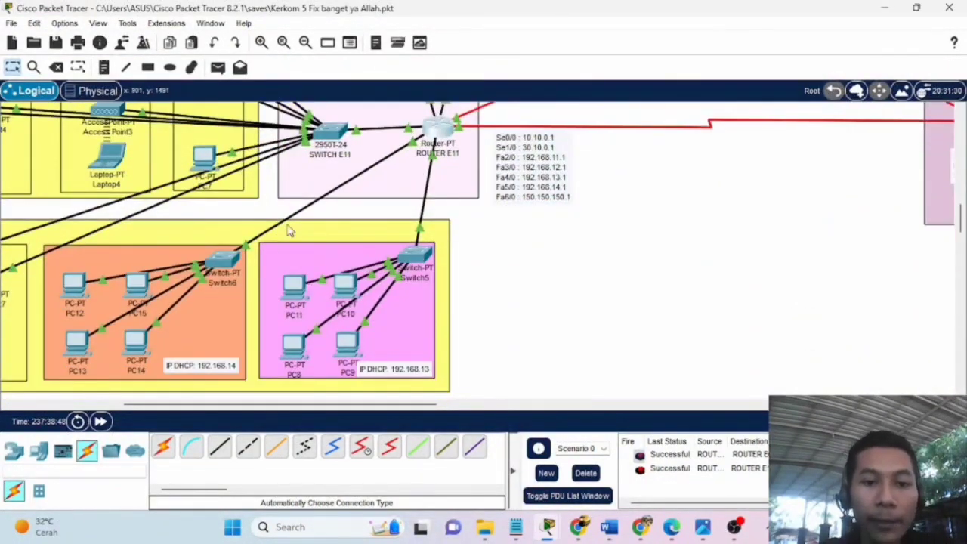
{"action": "scroll", "coordinate": [224, 278], "scroll_direction": "up", "scroll_amount": 5}
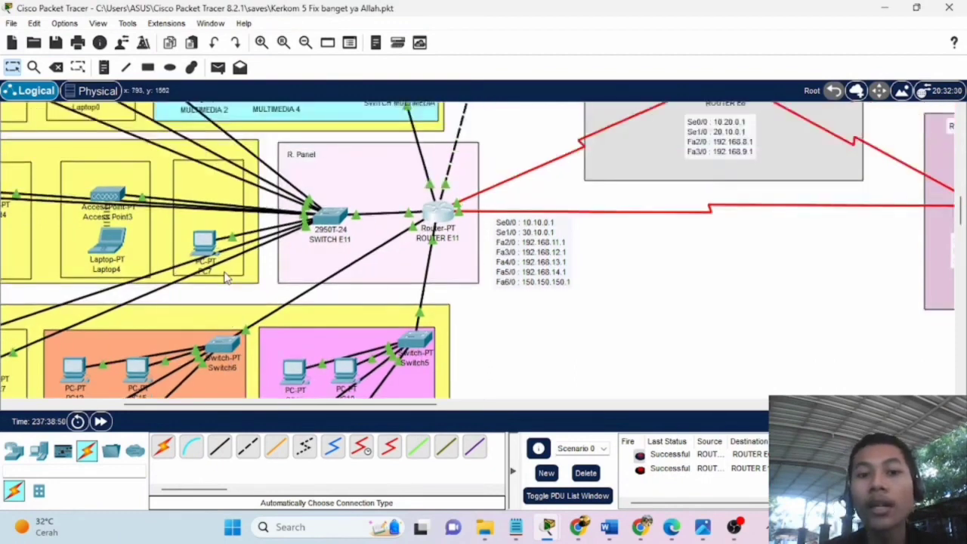
{"action": "scroll", "coordinate": [225, 278], "scroll_direction": "down", "scroll_amount": 2}
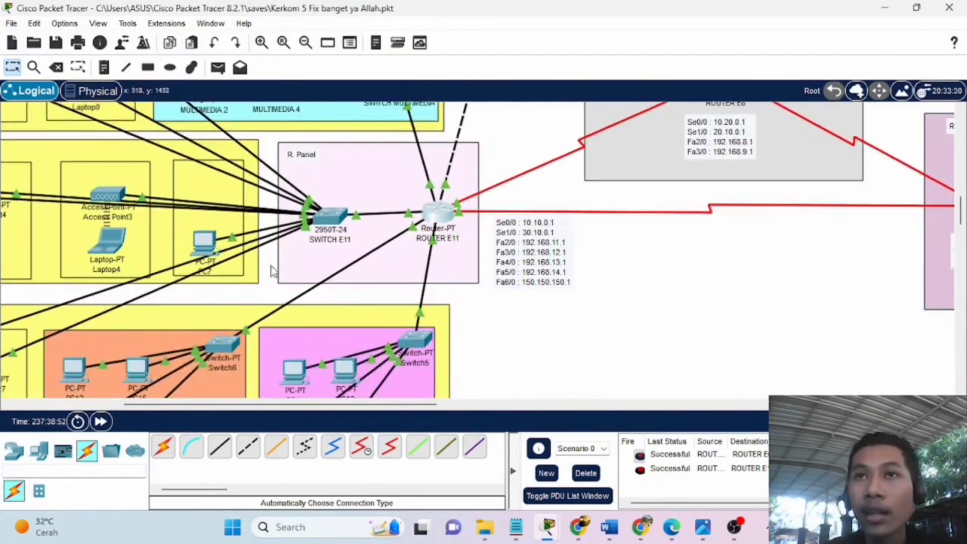
Show Router E11's RIP networks (150.150.0.0, 192.168.0.0, 192.168.11.0–14.0) and start typing 192.168.
{"action": "left_click", "coordinate": [432, 219]}
{"action": "left_click_drag", "start_coordinate": [304, 26], "coordinate": [701, 32]}
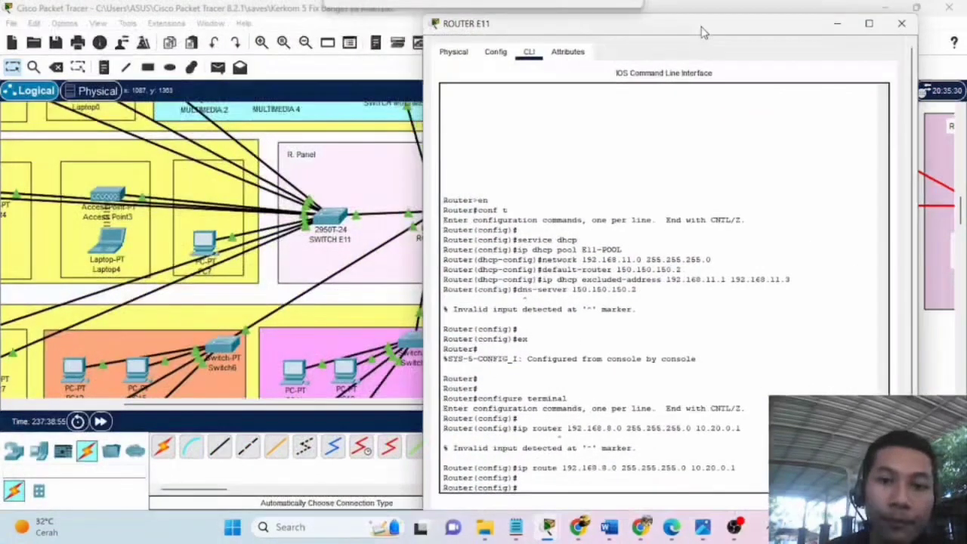
{"action": "left_click", "coordinate": [495, 57]}
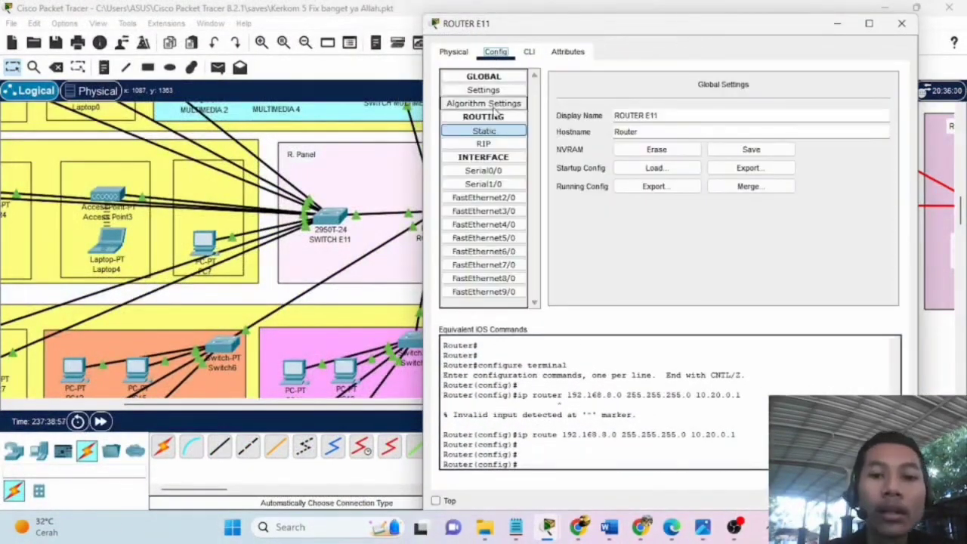
{"action": "left_click", "coordinate": [498, 145]}
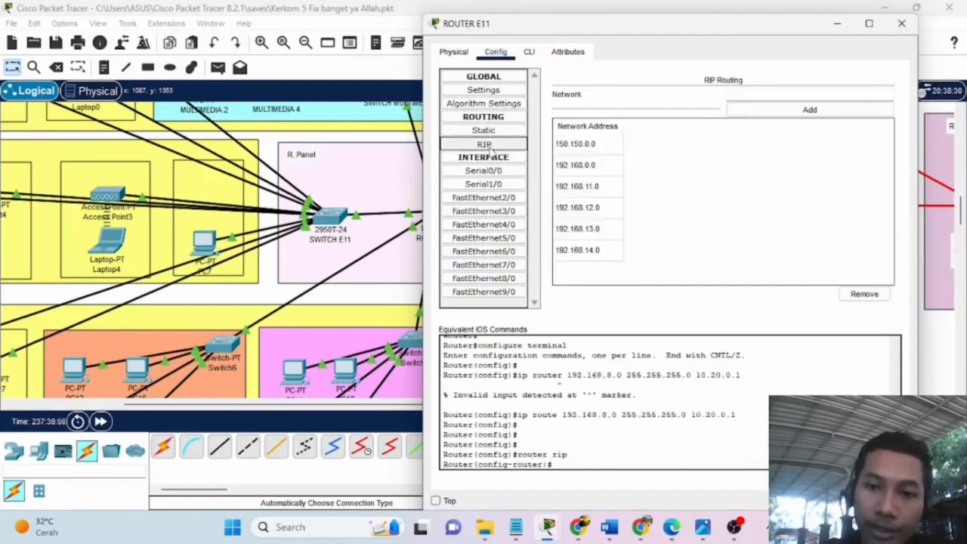
{"action": "left_click_drag", "start_coordinate": [654, 31], "coordinate": [678, 31]}
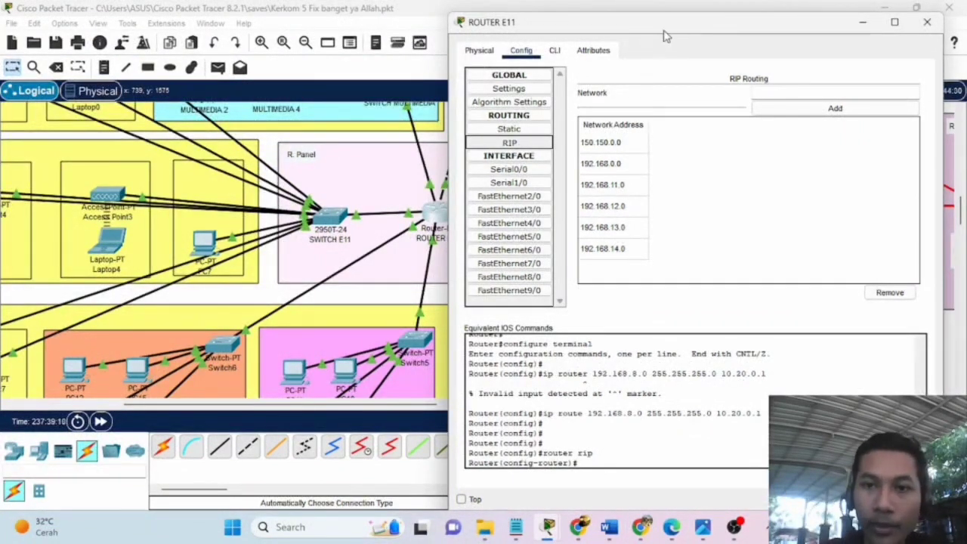
{"action": "left_click_drag", "start_coordinate": [666, 24], "coordinate": [671, 84]}
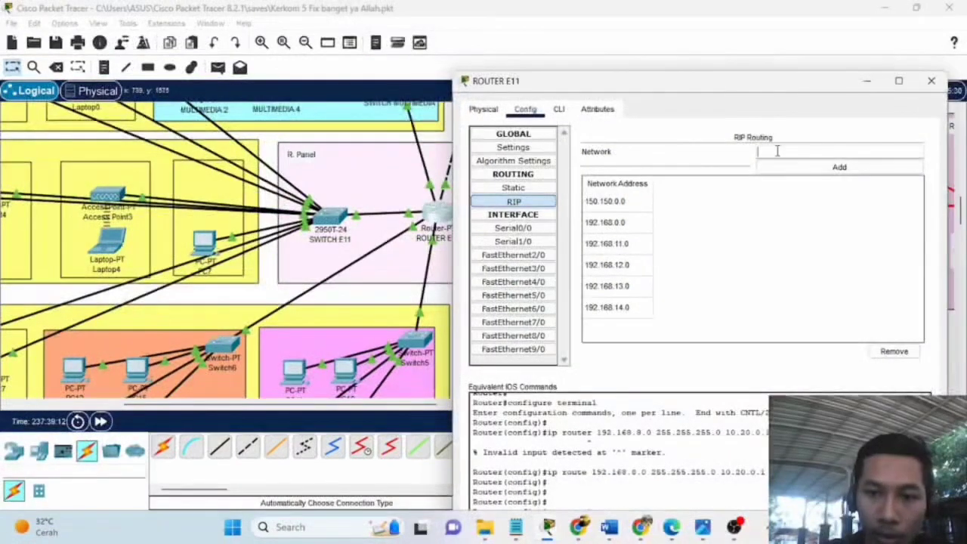
{"action": "left_click_drag", "start_coordinate": [765, 86], "coordinate": [239, 75]}
{"action": "type", "text": "192.168"}
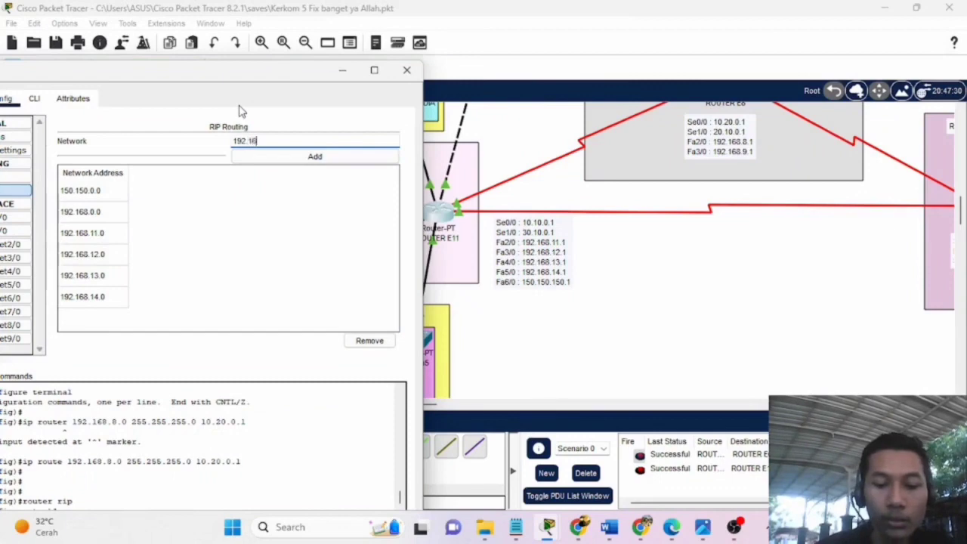
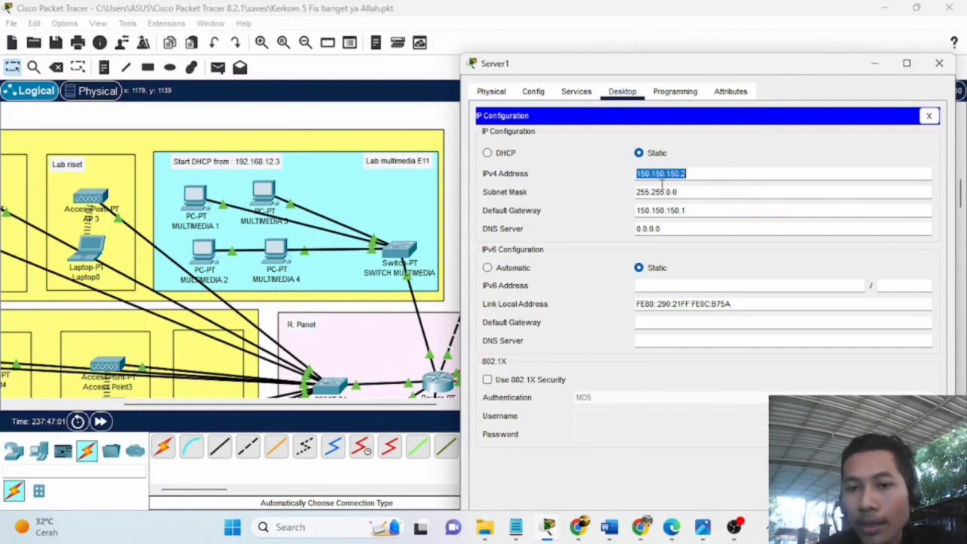
{"action": "left_click", "coordinate": [697, 173]}
{"action": "left_click_drag", "start_coordinate": [754, 70], "coordinate": [805, 104]}
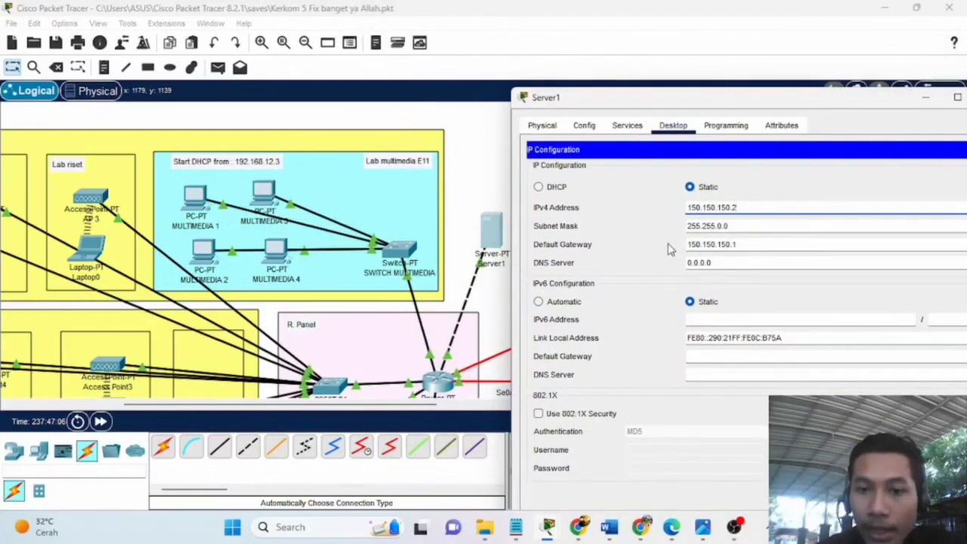
{"action": "scroll", "coordinate": [411, 343], "scroll_direction": "down", "scroll_amount": 2}
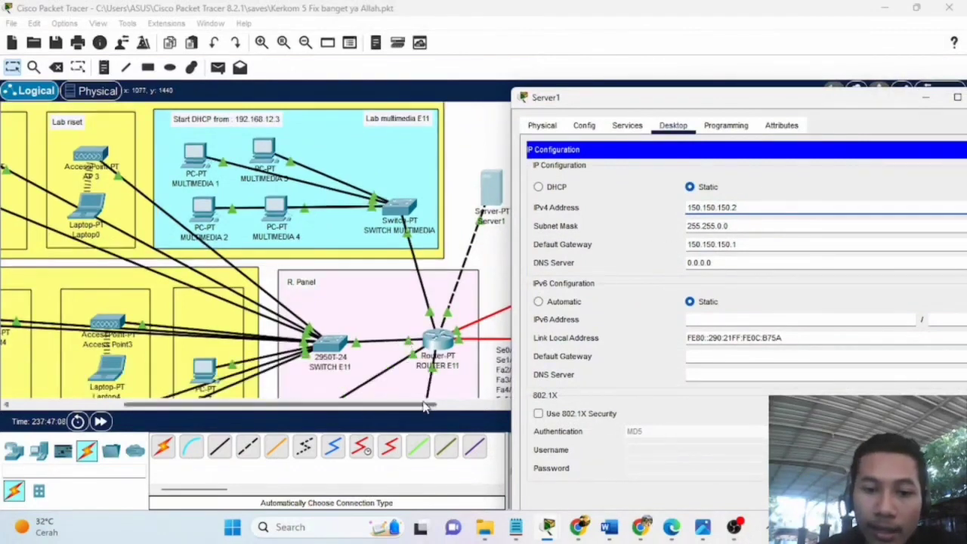
{"action": "left_click", "coordinate": [441, 357]}
{"action": "scroll", "coordinate": [401, 347], "scroll_direction": "right", "scroll_amount": 2}
{"action": "scroll", "coordinate": [370, 339], "scroll_direction": "down", "scroll_amount": 4}
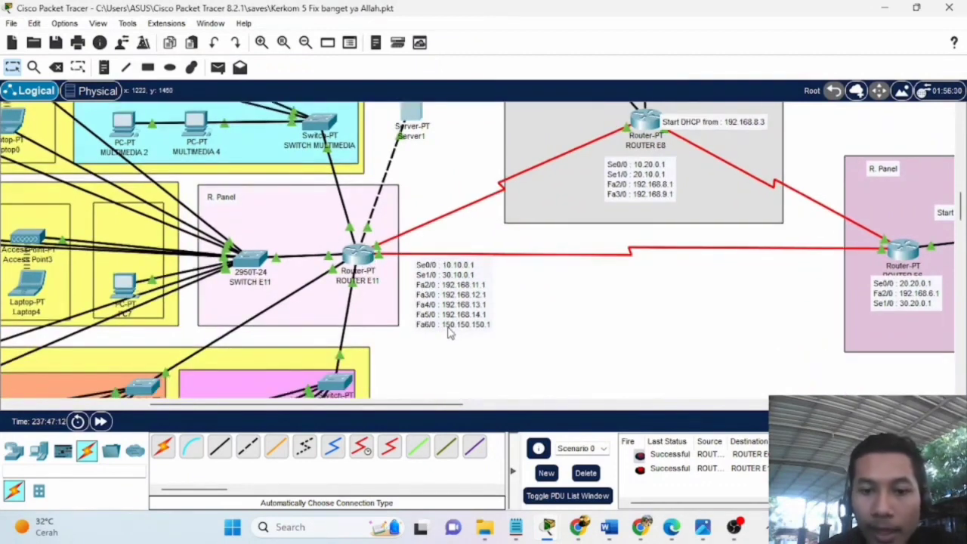
{"action": "double_click", "coordinate": [447, 330]}
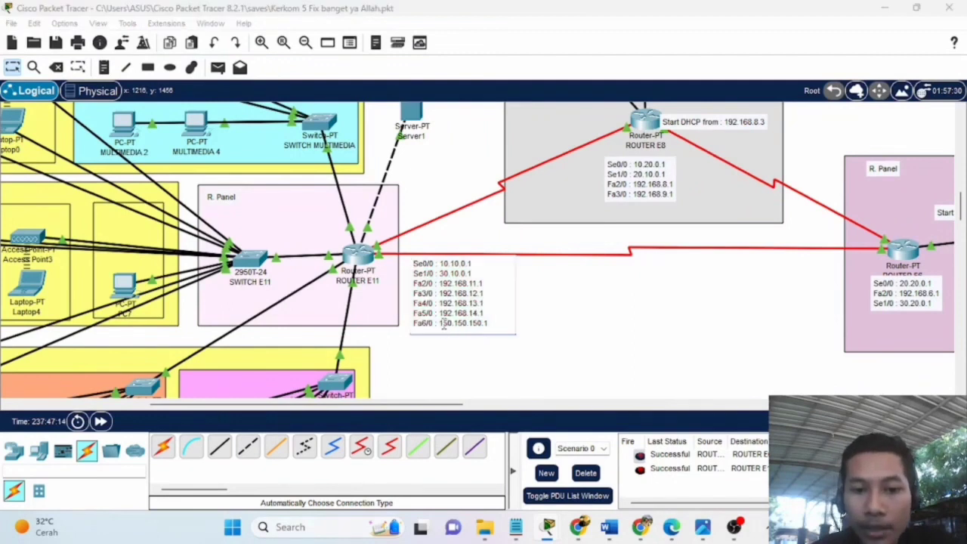
{"action": "left_click_drag", "start_coordinate": [454, 325], "coordinate": [481, 330]}
{"action": "left_click", "coordinate": [560, 316]}
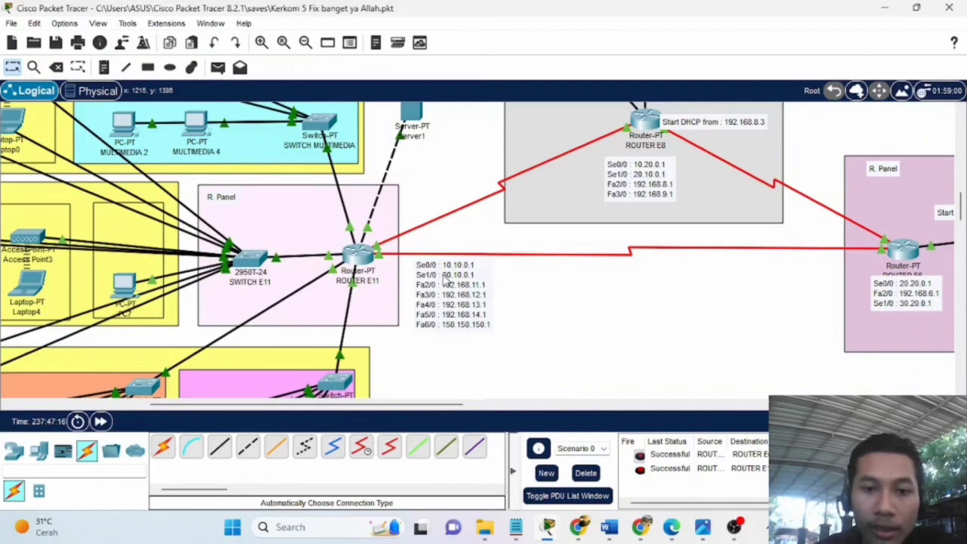
{"action": "left_click", "coordinate": [412, 117]}
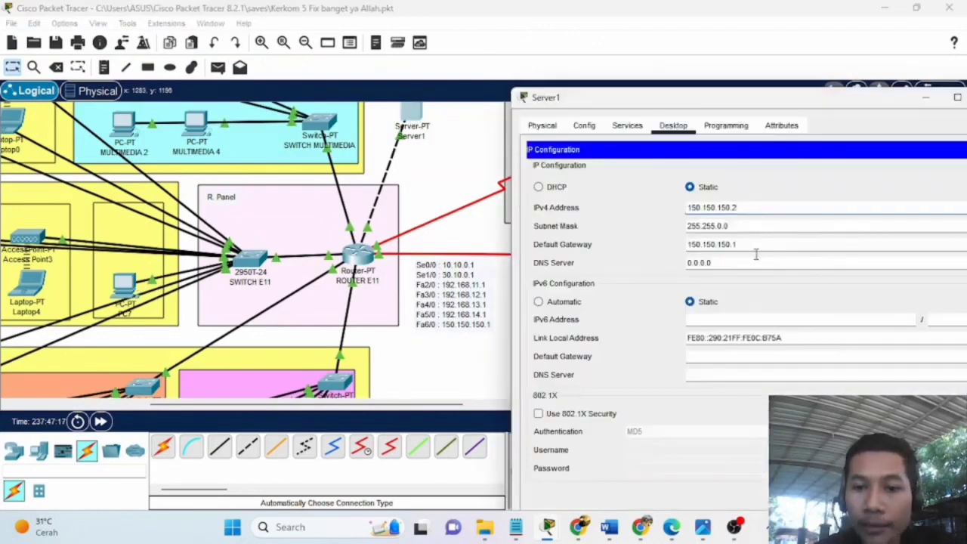
{"action": "left_click_drag", "start_coordinate": [747, 244], "coordinate": [686, 251]}
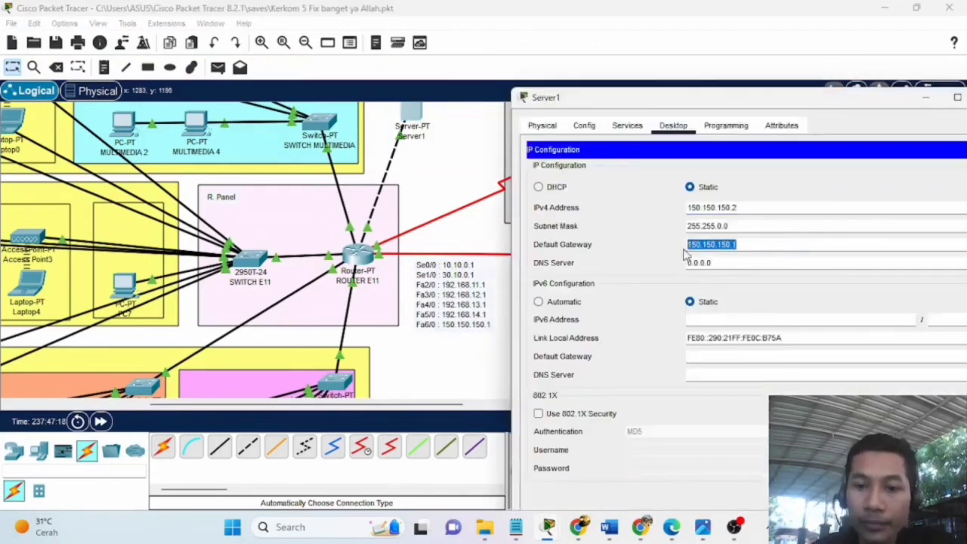
{"action": "left_click", "coordinate": [714, 262]}
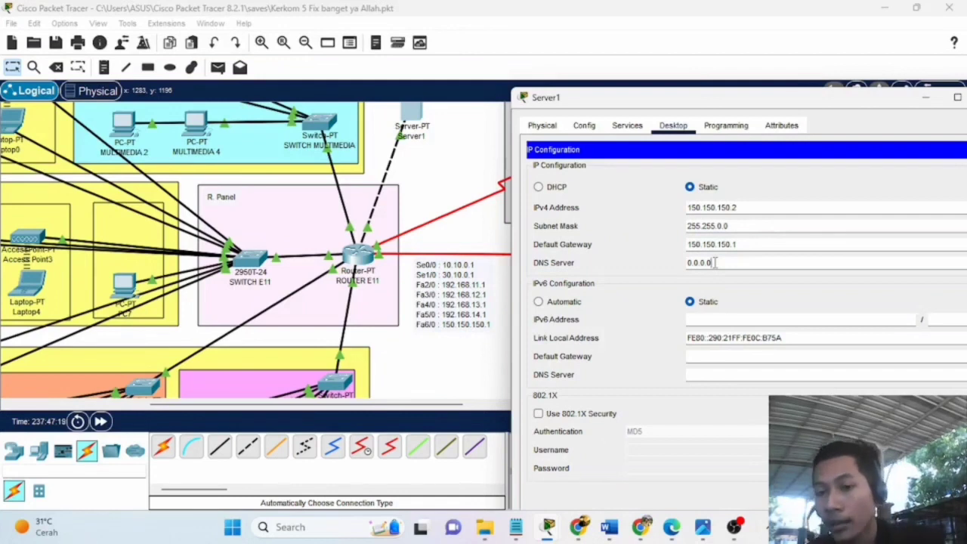
{"action": "left_click_drag", "start_coordinate": [755, 104], "coordinate": [725, 73]}
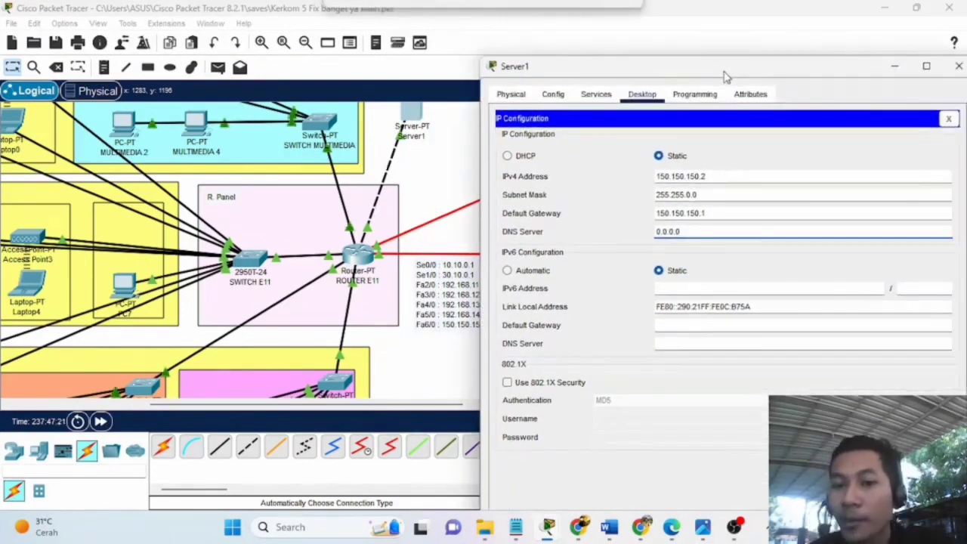
Open Server1's DNS service and load the unnes.ac.id record into the fields.
{"action": "left_click", "coordinate": [596, 96]}
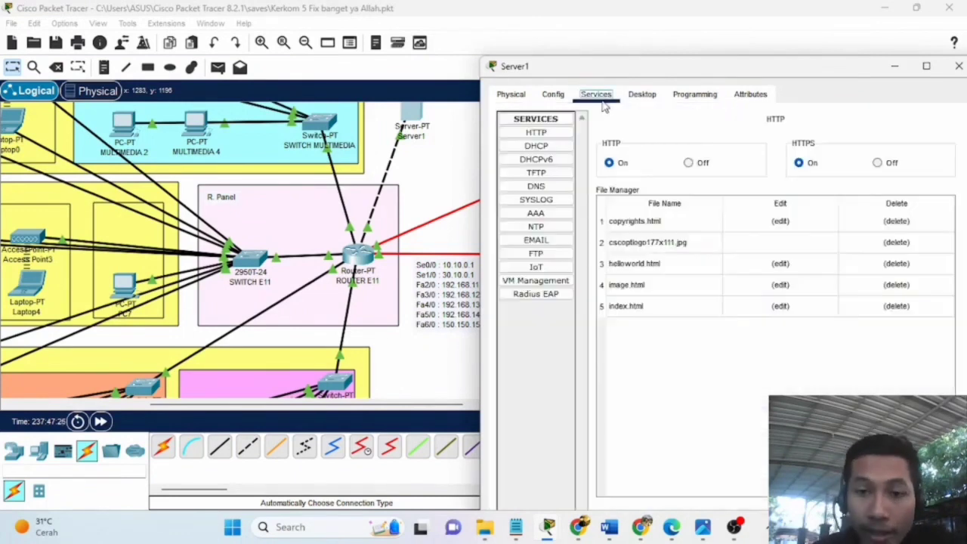
{"action": "left_click", "coordinate": [538, 187]}
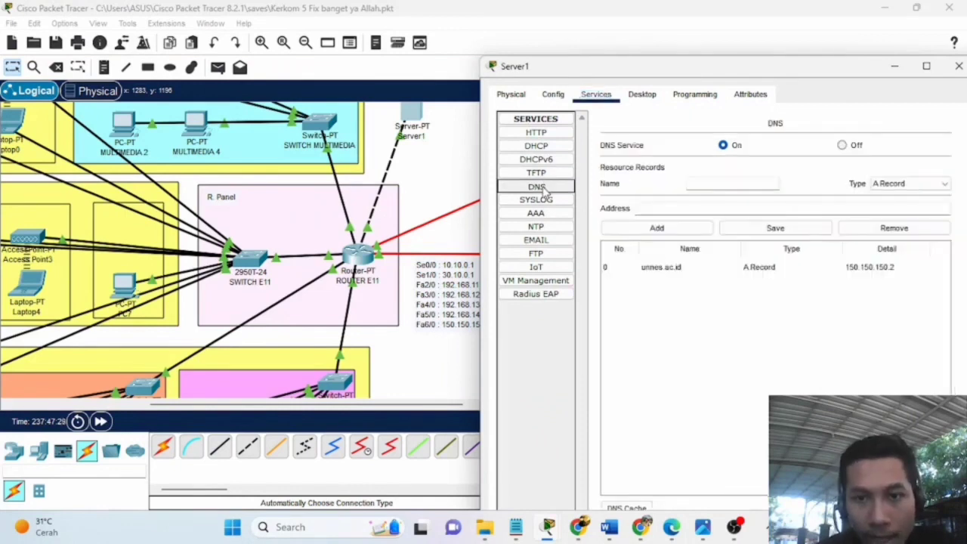
{"action": "left_click_drag", "start_coordinate": [776, 74], "coordinate": [679, 68]}
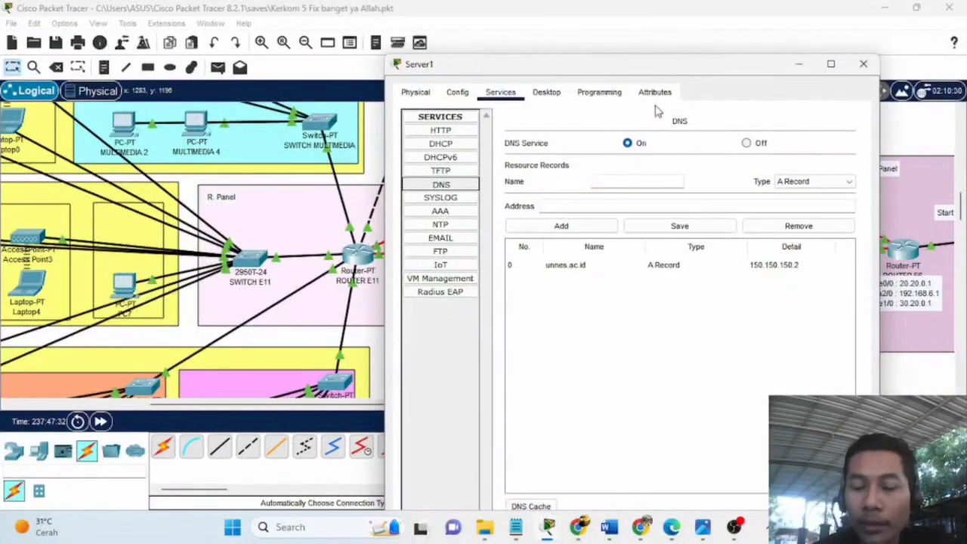
{"action": "left_click", "coordinate": [604, 179]}
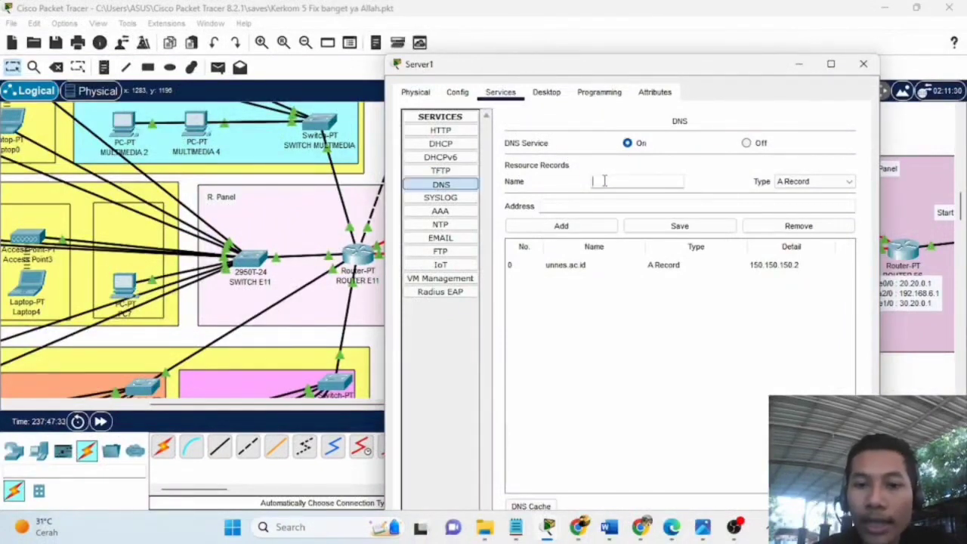
{"action": "left_click_drag", "start_coordinate": [687, 71], "coordinate": [713, 59]}
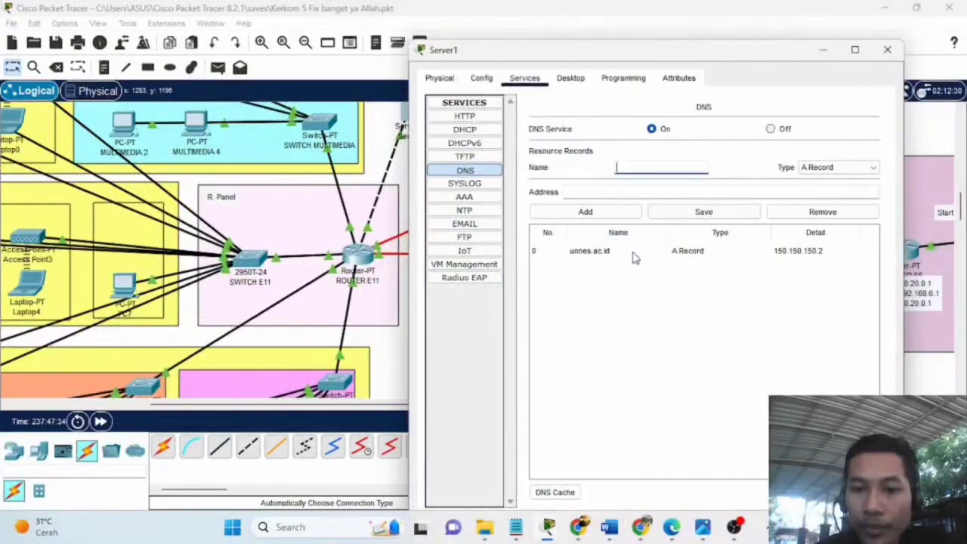
{"action": "left_click", "coordinate": [609, 253]}
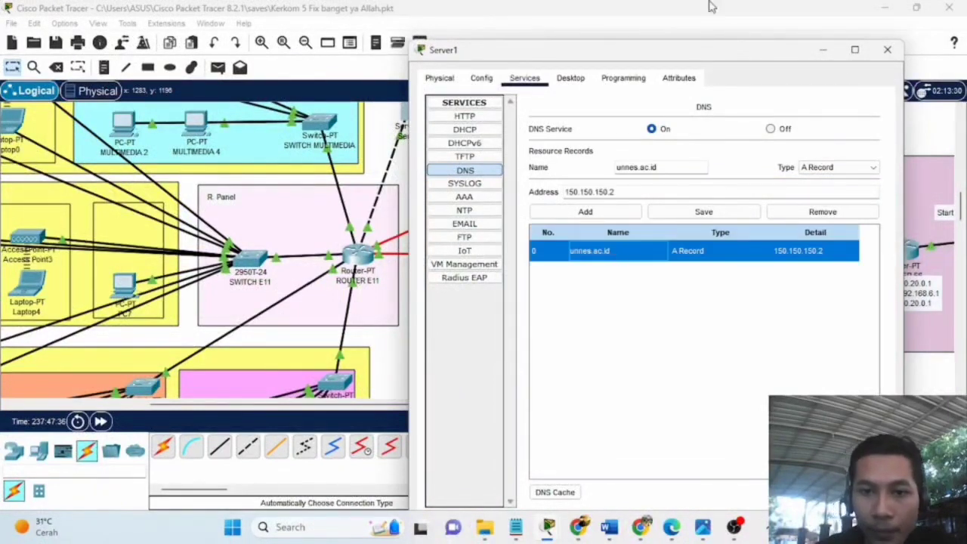
Check the record: name unnes.ac.id, type A Record, address 150.150.150.2.
{"action": "left_click", "coordinate": [662, 167]}
{"action": "left_click_drag", "start_coordinate": [662, 167], "coordinate": [639, 168]}
{"action": "double_click", "coordinate": [643, 168]}
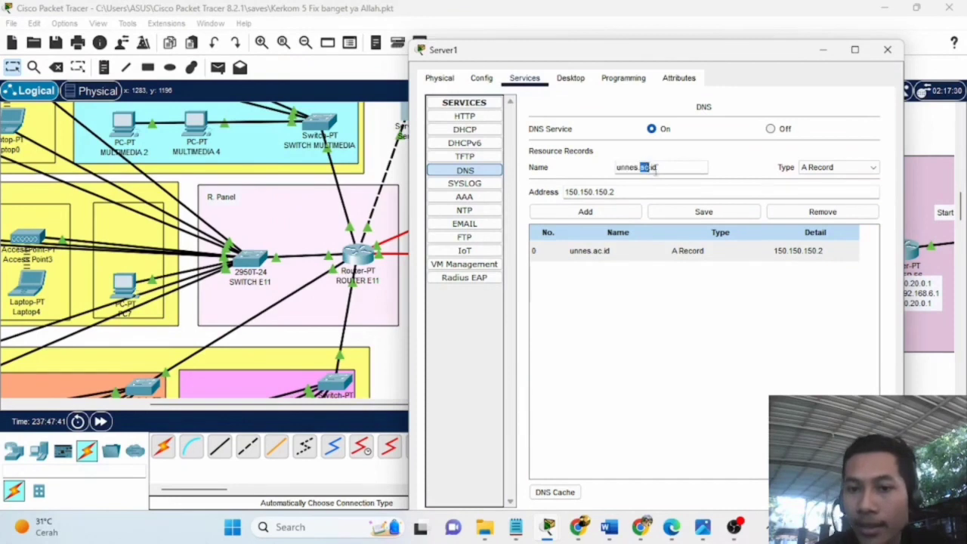
{"action": "left_click", "coordinate": [830, 167]}
{"action": "left_click", "coordinate": [830, 169]}
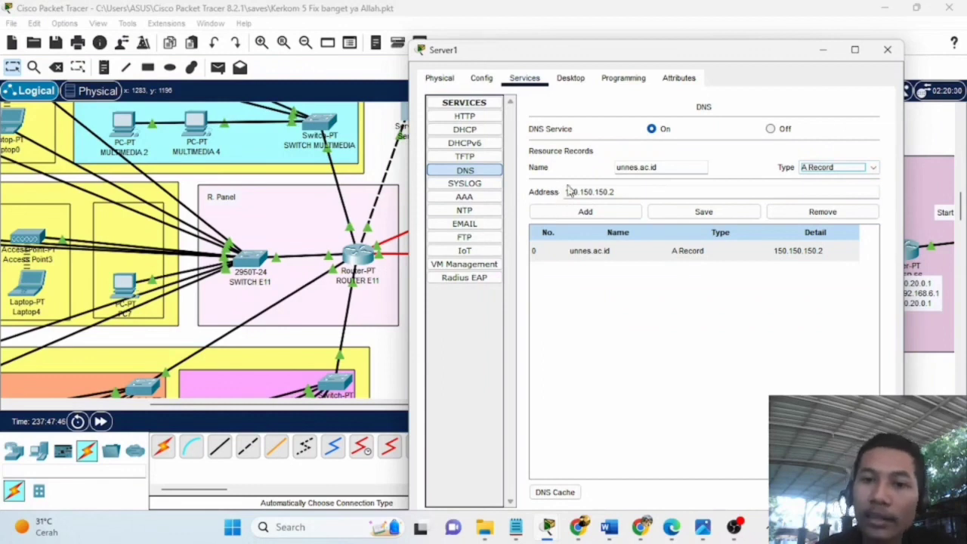
{"action": "left_click_drag", "start_coordinate": [649, 57], "coordinate": [736, 49]}
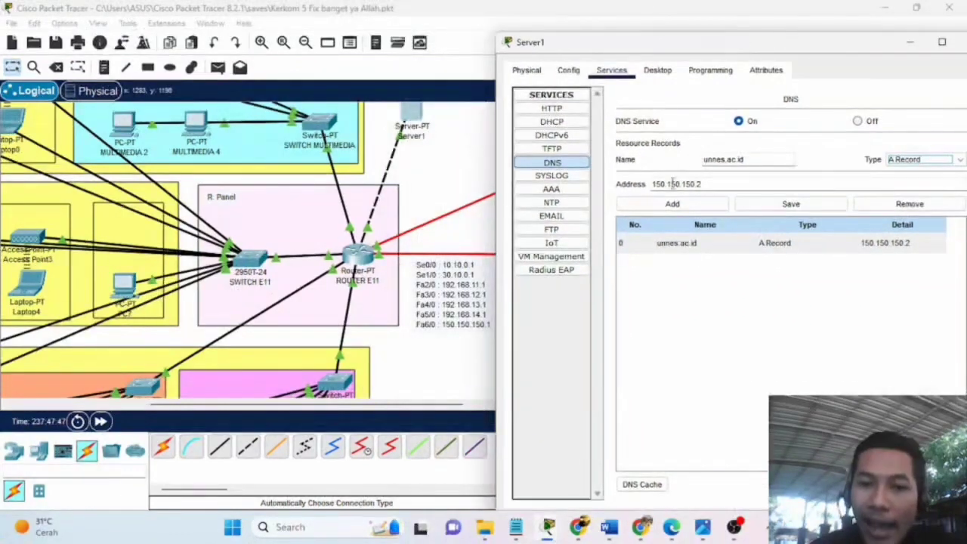
{"action": "left_click", "coordinate": [653, 183]}
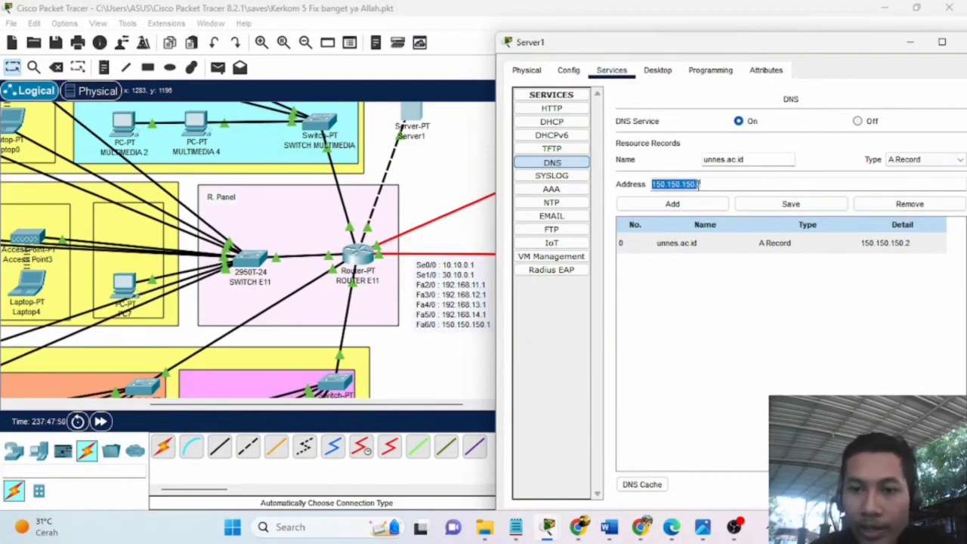
{"action": "left_click", "coordinate": [706, 185]}
{"action": "scroll", "coordinate": [414, 198], "scroll_direction": "up", "scroll_amount": 3}
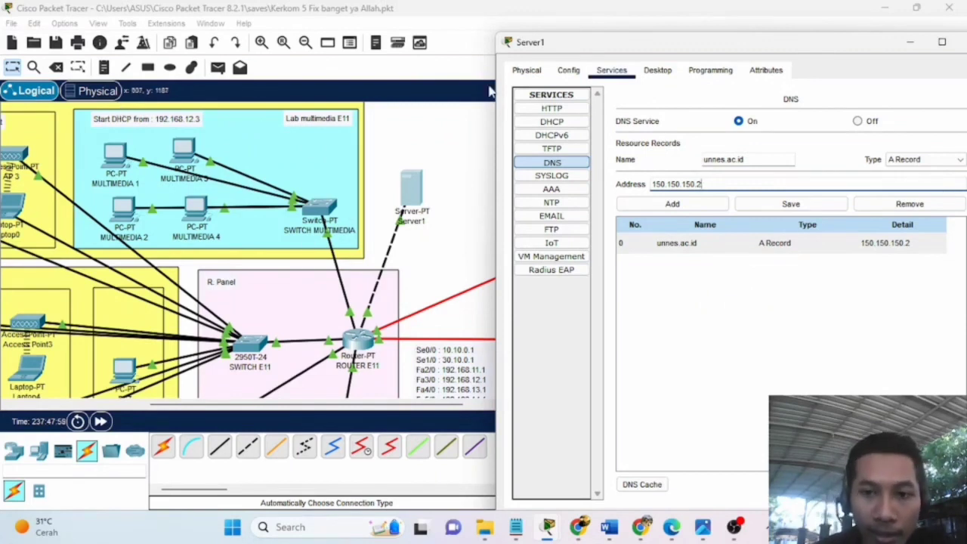
Save the unnes.ac.id A record pointing to 150.150.150.2.
{"action": "left_click", "coordinate": [414, 194]}
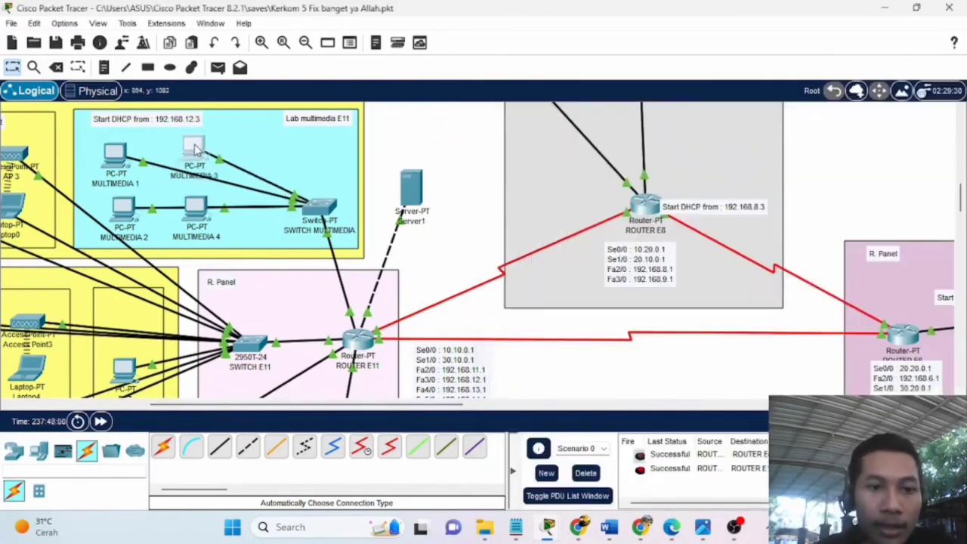
{"action": "left_click", "coordinate": [412, 189]}
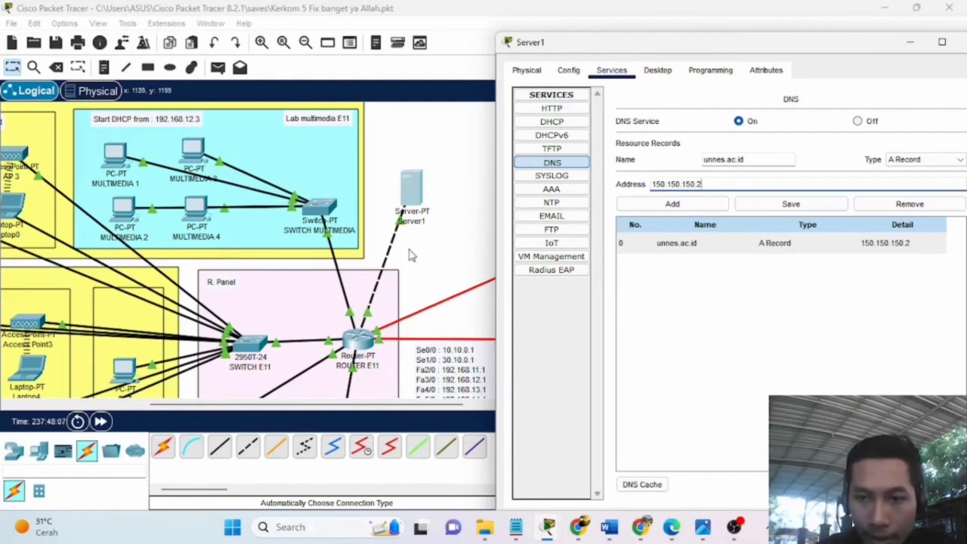
{"action": "left_click", "coordinate": [755, 204]}
{"action": "left_click_drag", "start_coordinate": [748, 160], "coordinate": [704, 158]}
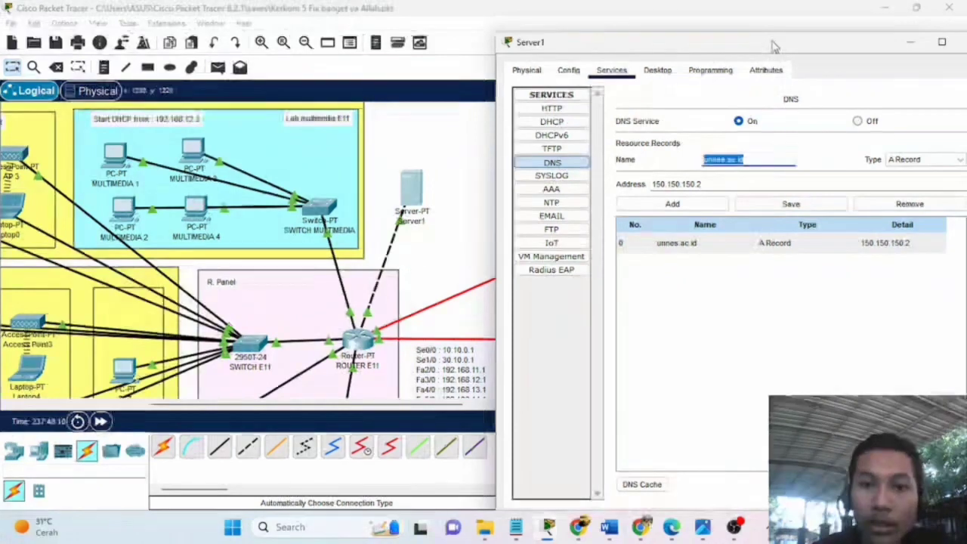
{"action": "left_click_drag", "start_coordinate": [770, 43], "coordinate": [626, 33]}
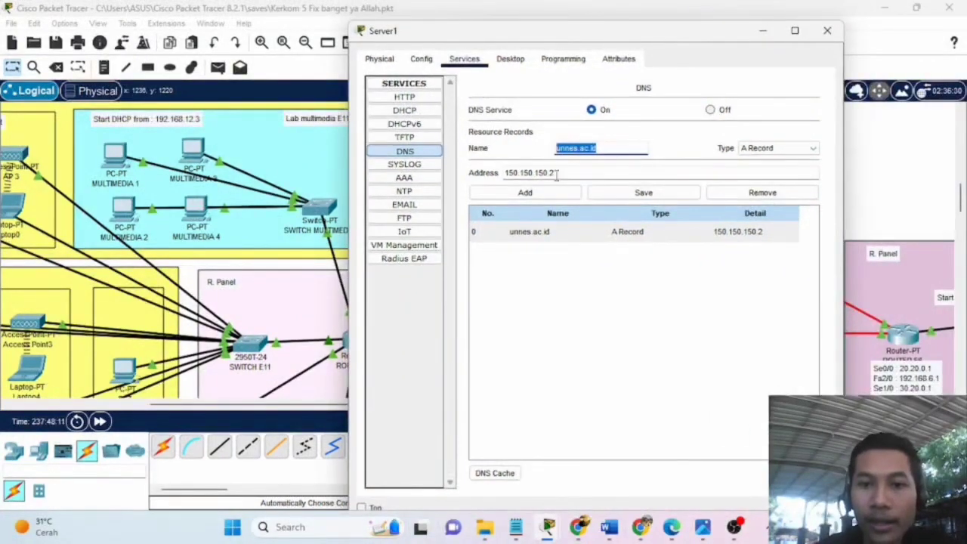
{"action": "left_click", "coordinate": [424, 62]}
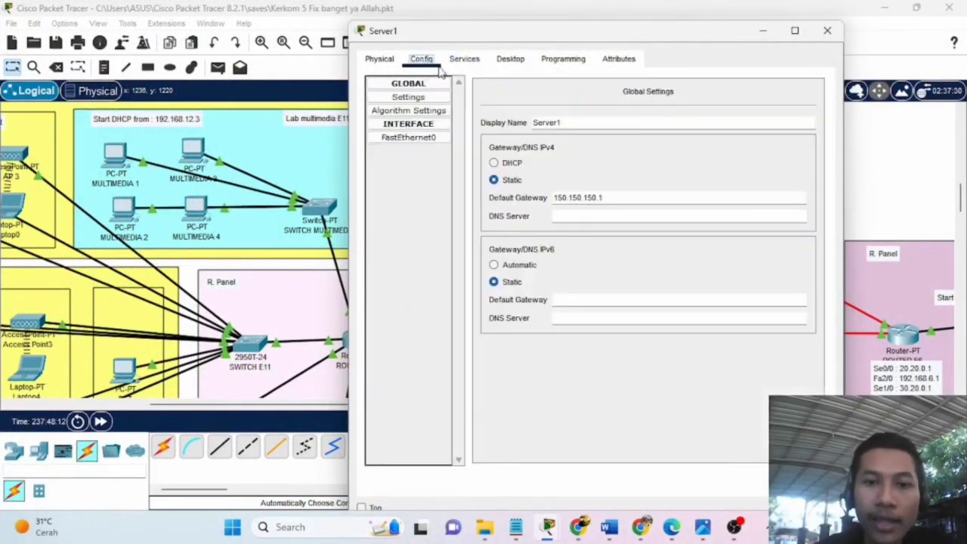
{"action": "left_click", "coordinate": [463, 59]}
In the E11 DHCP notes, highlight the dns-server 150.150.150.2 line.
{"action": "mouse_move", "coordinate": [515, 527]}
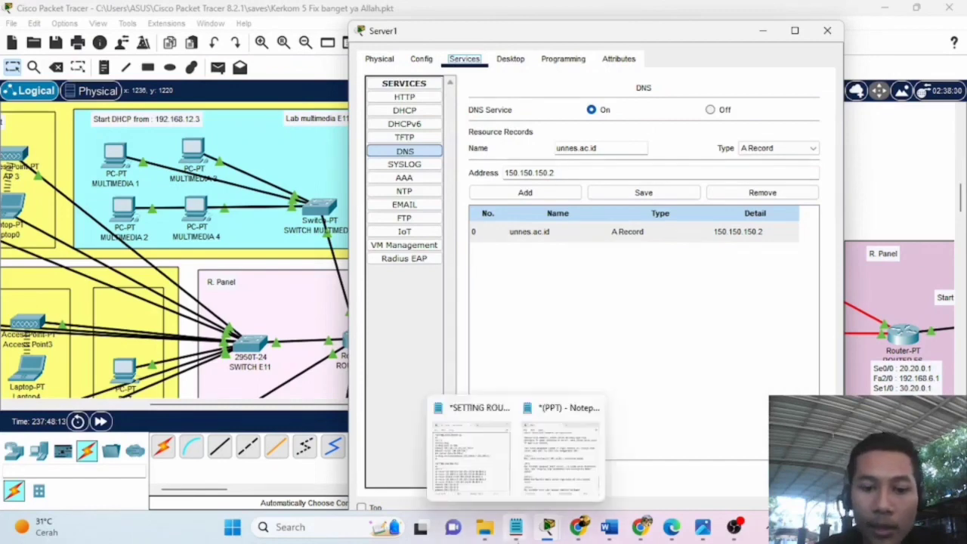
{"action": "left_click", "coordinate": [474, 457]}
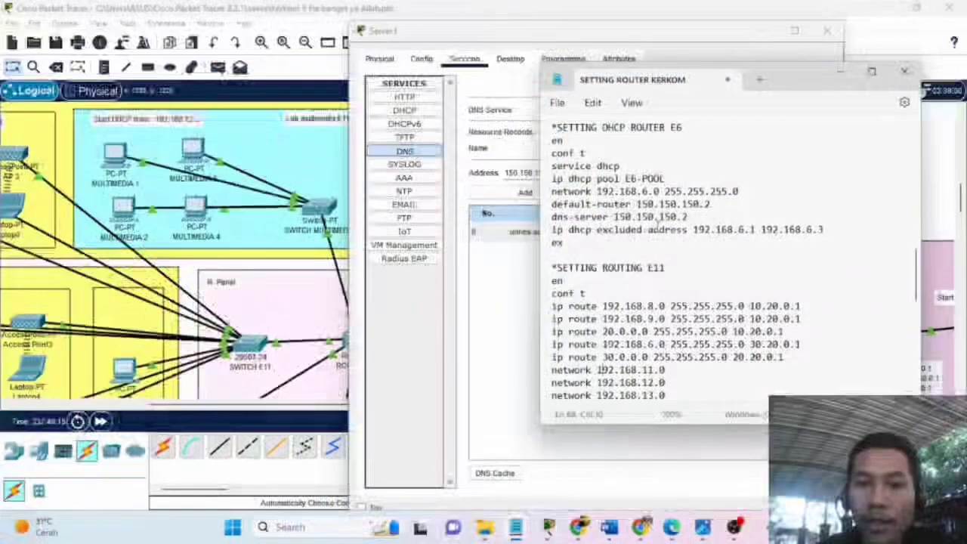
{"action": "scroll", "coordinate": [664, 227], "scroll_direction": "up", "scroll_amount": 10}
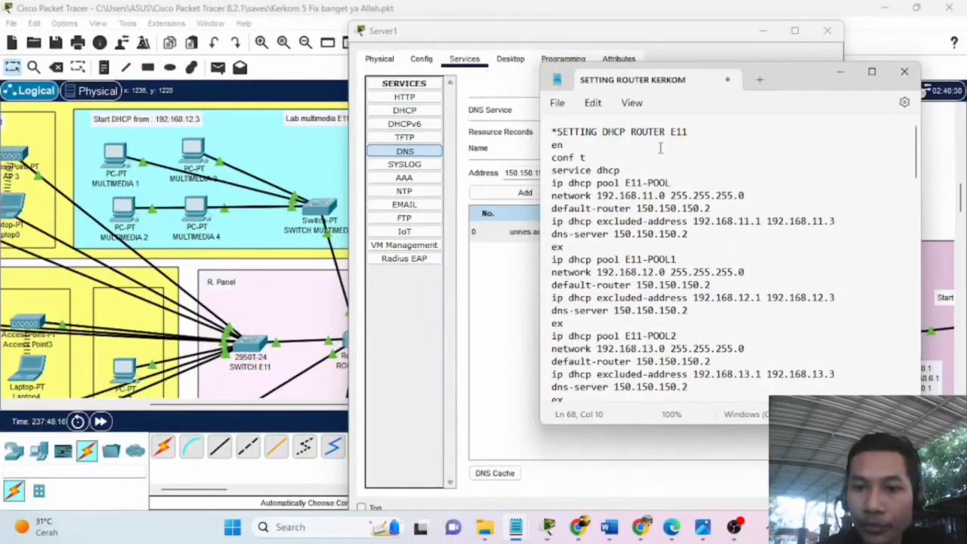
{"action": "left_click_drag", "start_coordinate": [788, 79], "coordinate": [851, 77]}
{"action": "left_click_drag", "start_coordinate": [614, 233], "coordinate": [756, 239]}
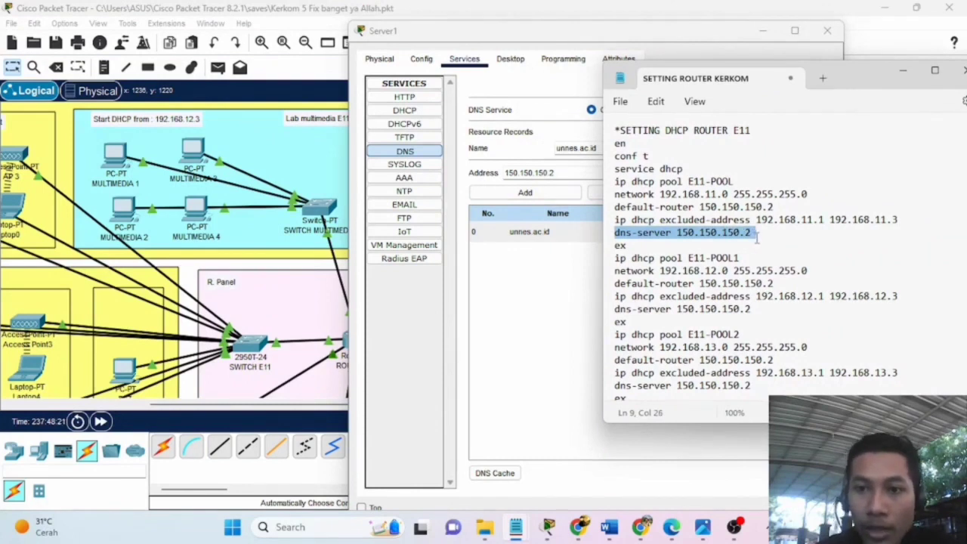
Put away the notes and the Server1 window to show the topology.
{"action": "left_click_drag", "start_coordinate": [847, 85], "coordinate": [708, 90]}
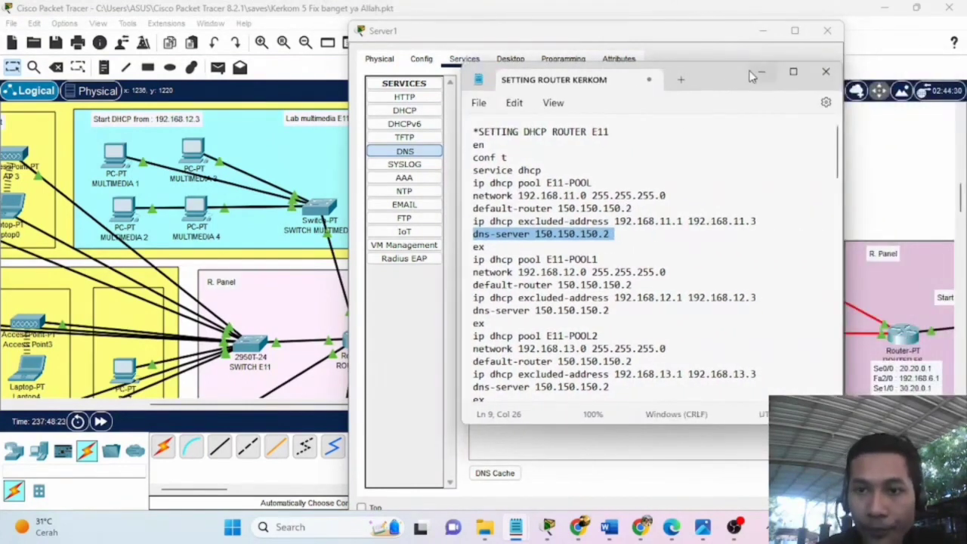
{"action": "left_click", "coordinate": [759, 76]}
{"action": "left_click", "coordinate": [763, 32]}
{"action": "left_click_drag", "start_coordinate": [443, 408], "coordinate": [371, 411]}
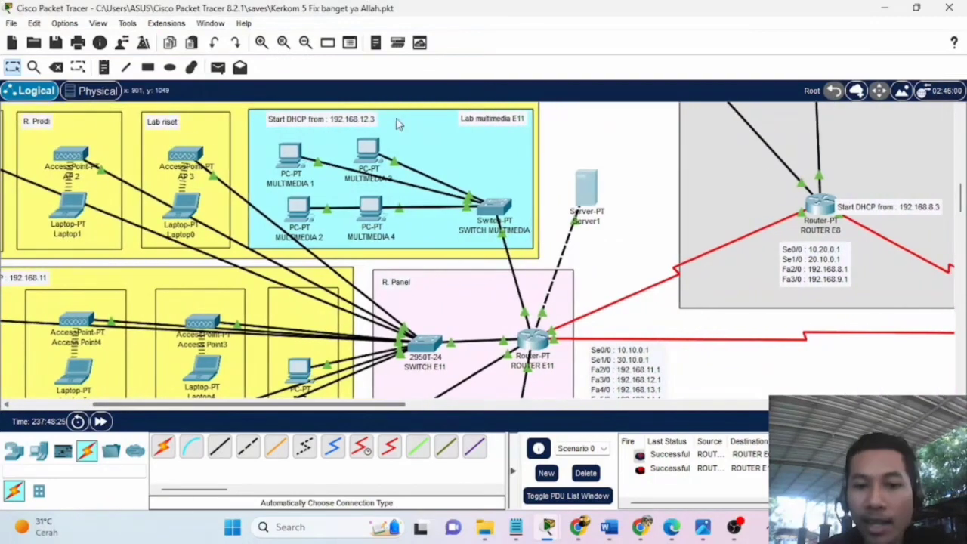
Confirm MULTIMEDIA 4 has DHCP address 192.168.12.4 with DNS 150.150.150.2, then close IP Configuration.
{"action": "left_click", "coordinate": [368, 204]}
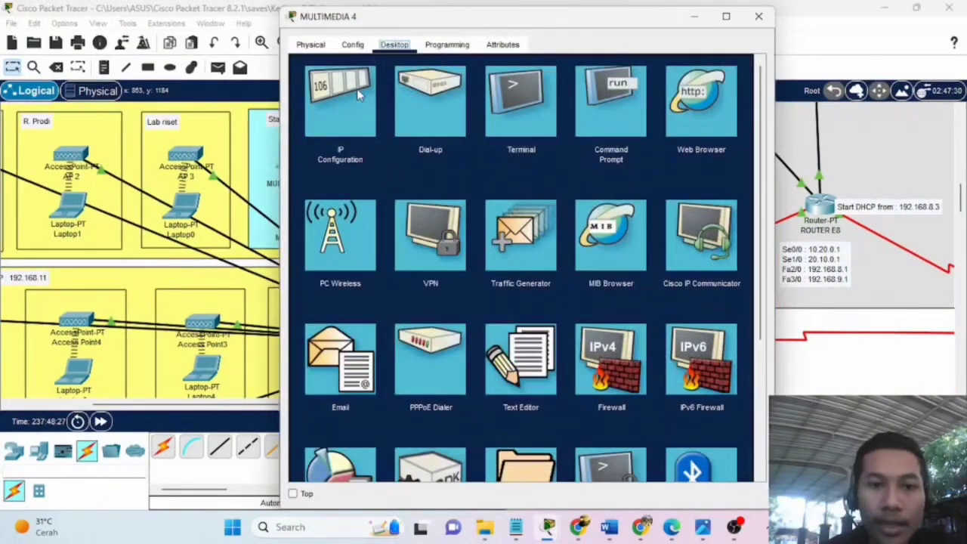
{"action": "left_click", "coordinate": [349, 97]}
{"action": "left_click_drag", "start_coordinate": [572, 24], "coordinate": [386, 39]}
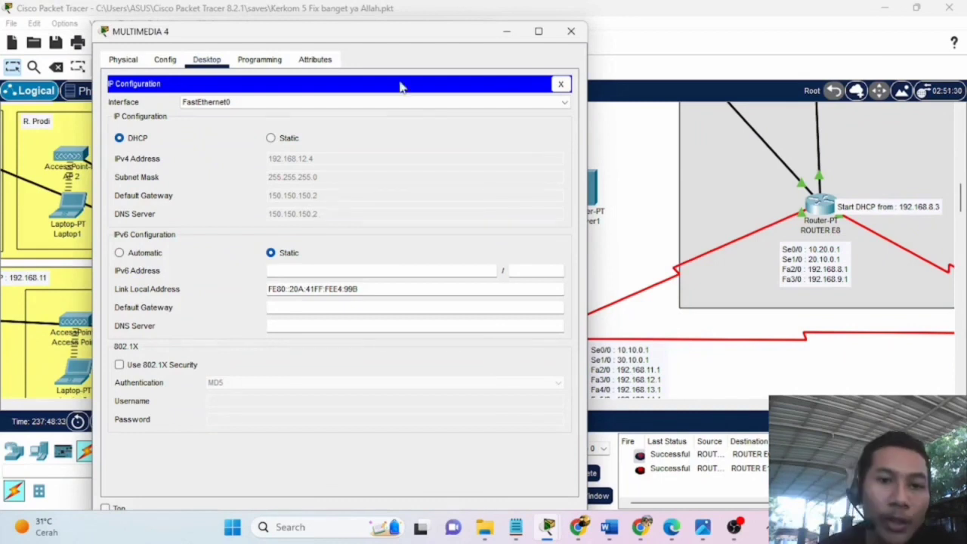
{"action": "left_click_drag", "start_coordinate": [433, 30], "coordinate": [309, 78]}
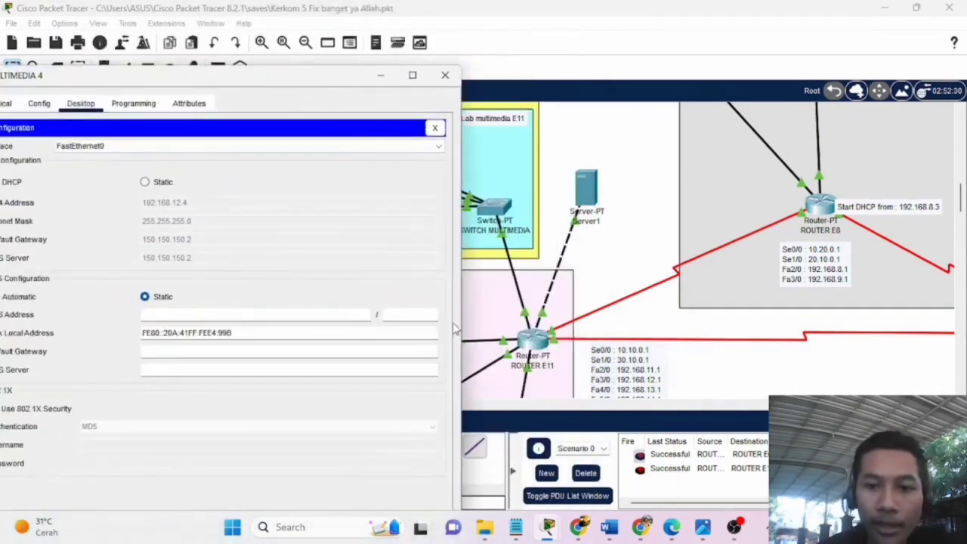
{"action": "left_click_drag", "start_coordinate": [239, 77], "coordinate": [312, 54]}
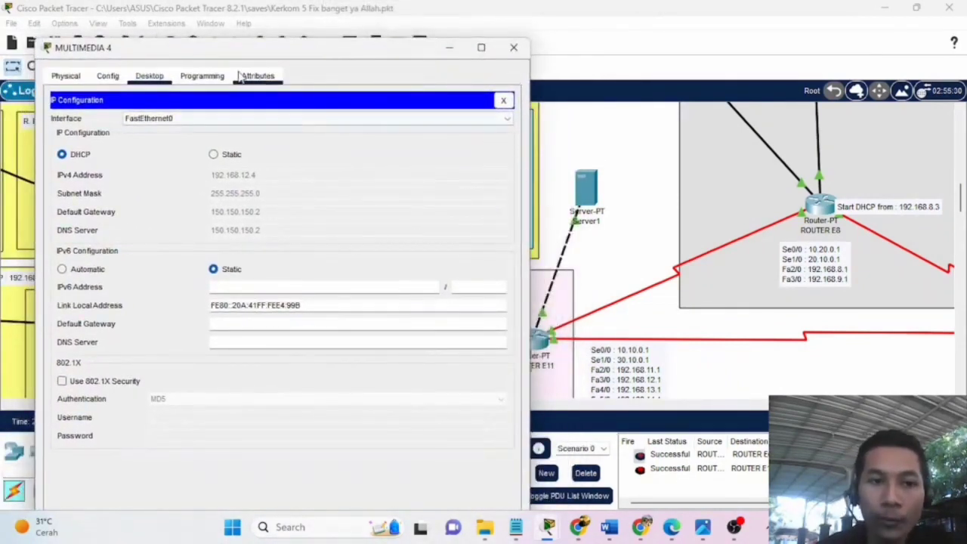
{"action": "left_click", "coordinate": [202, 76]}
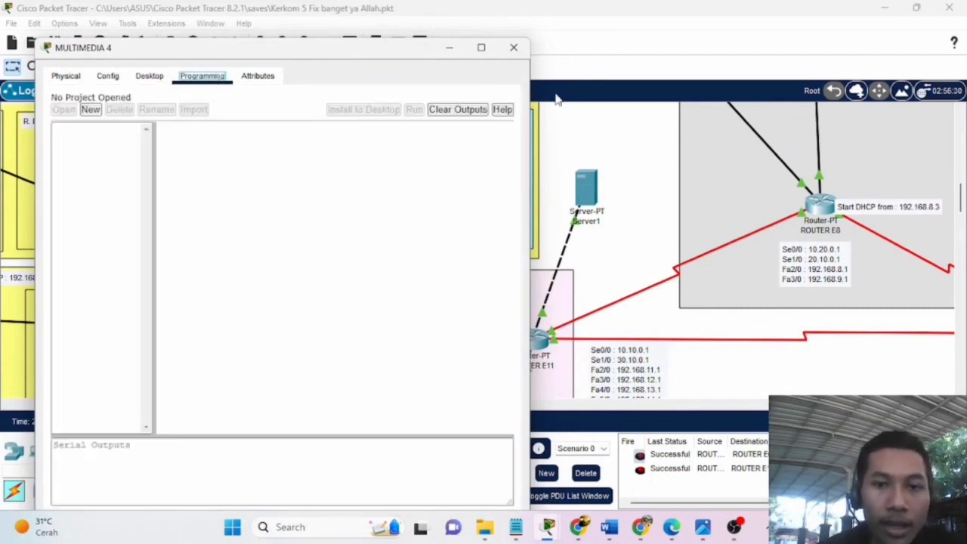
{"action": "left_click", "coordinate": [149, 77]}
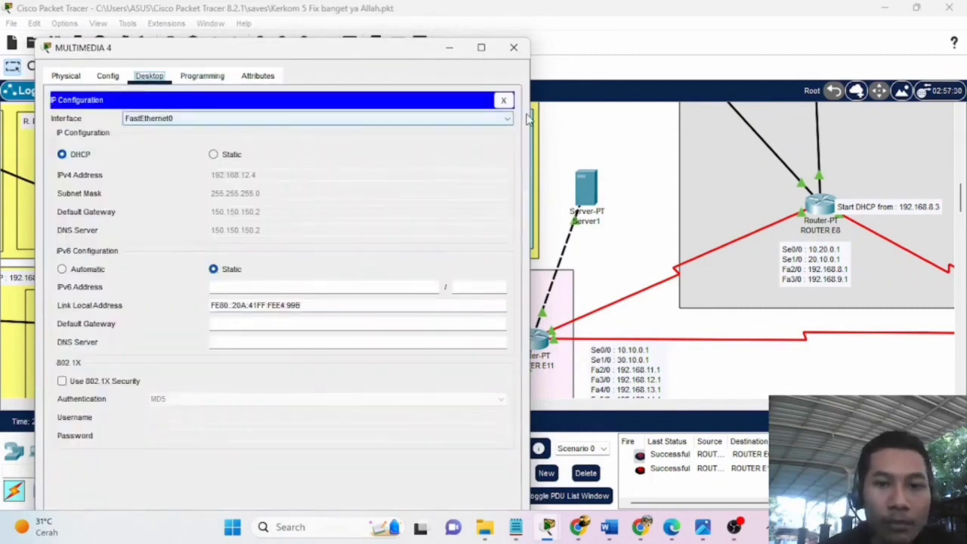
{"action": "left_click", "coordinate": [503, 99]}
{"action": "scroll", "coordinate": [154, 305], "scroll_direction": "down", "scroll_amount": 1}
{"action": "scroll", "coordinate": [155, 305], "scroll_direction": "up", "scroll_amount": 1}
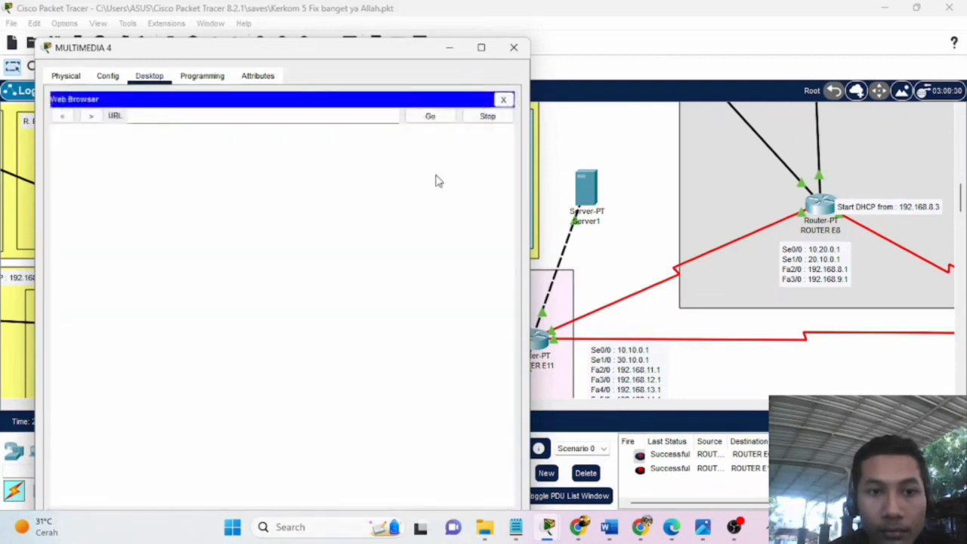
Browse MULTIMEDIA 4 to 150.150.150.2 and view Server1's welcome page.
{"action": "mouse_move", "coordinate": [383, 55]}
{"action": "left_mouse_down"}
{"action": "mouse_move", "coordinate": [680, 55]}
{"action": "mouse_move", "coordinate": [651, 39]}
{"action": "mouse_move", "coordinate": [471, 39]}
{"action": "mouse_move", "coordinate": [299, 61]}
{"action": "mouse_move", "coordinate": [442, 35]}
{"action": "mouse_move", "coordinate": [367, 46]}
{"action": "left_mouse_up"}
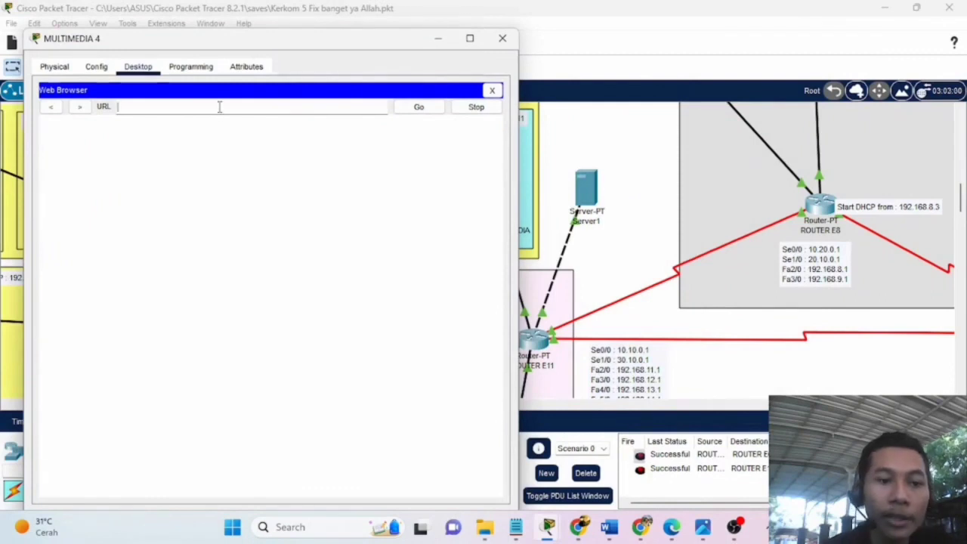
{"action": "left_click", "coordinate": [219, 106]}
{"action": "type", "text": "150.15"}
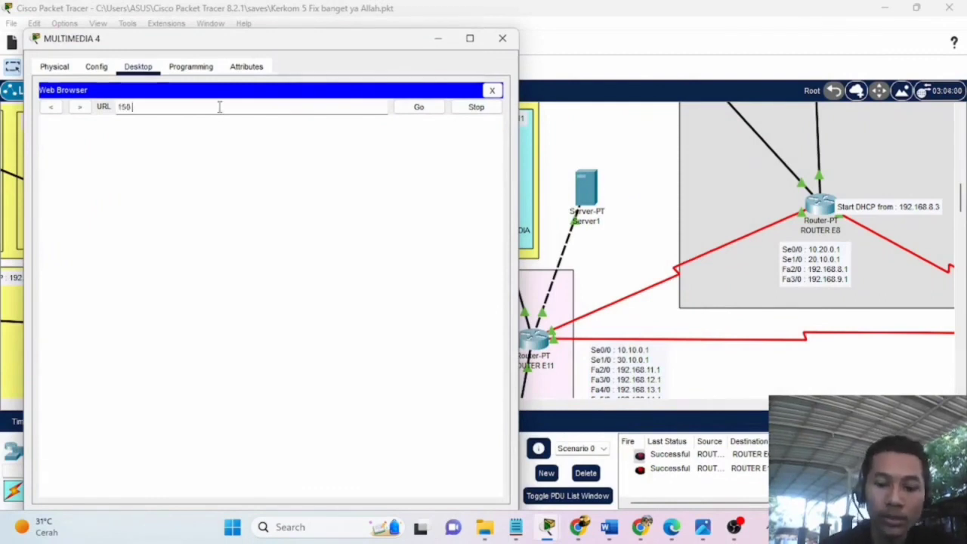
{"action": "type", "text": "0.150"}
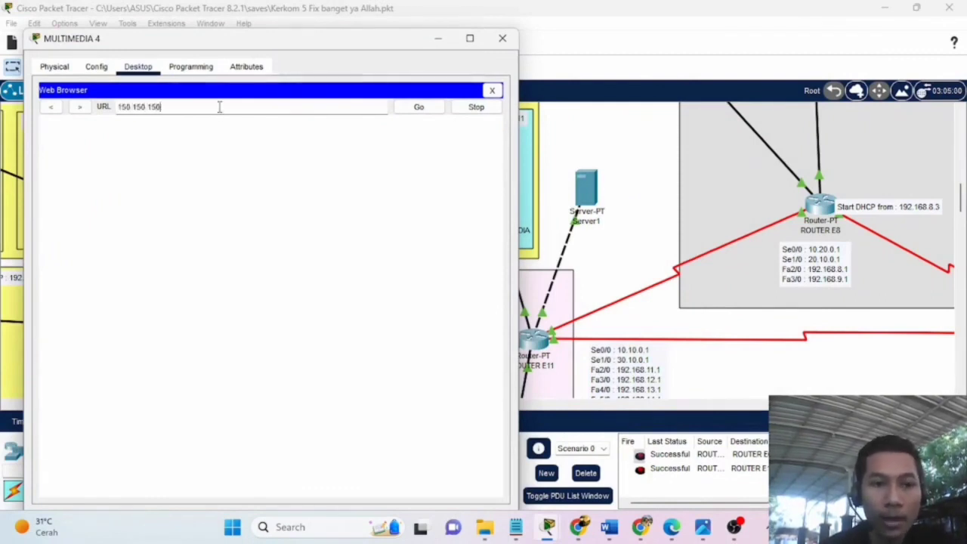
{"action": "type", "text": ".2"}
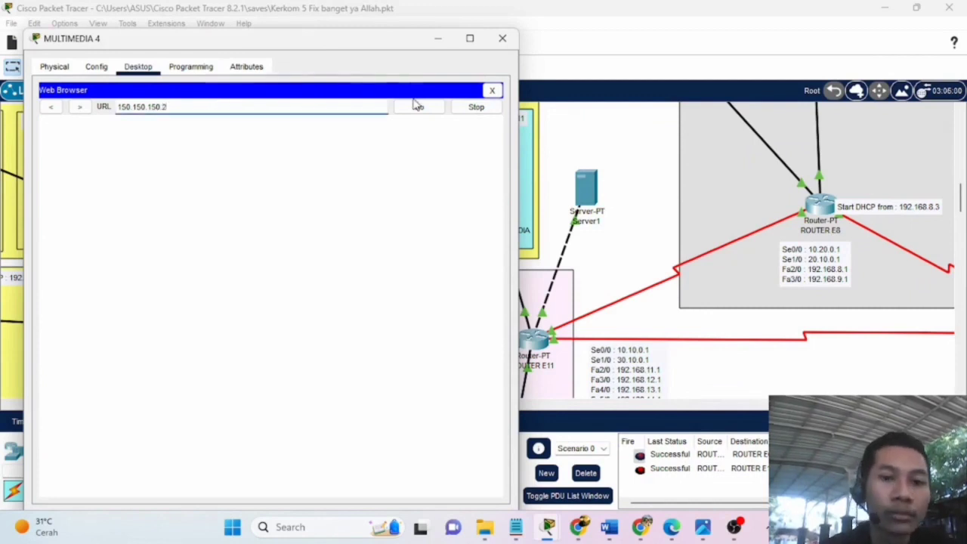
{"action": "left_click", "coordinate": [420, 107]}
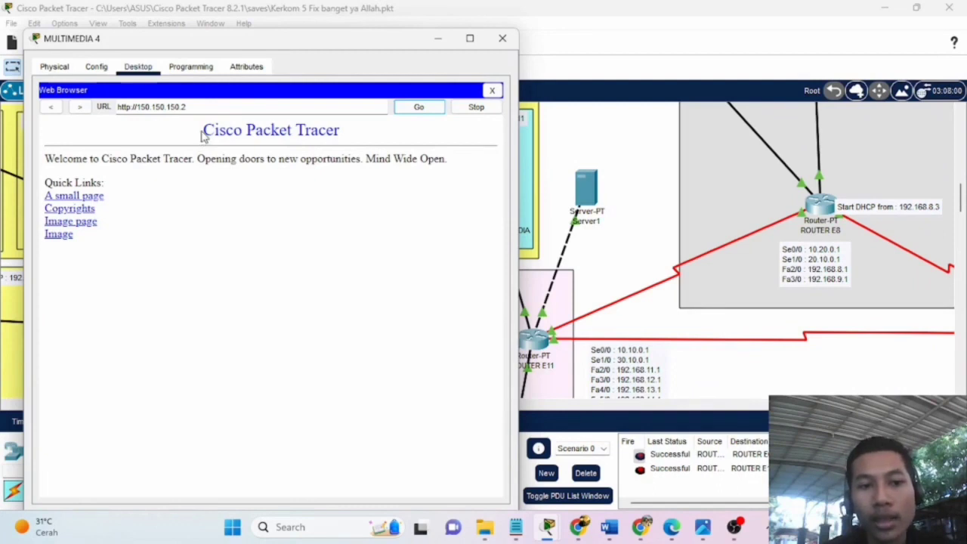
{"action": "left_click_drag", "start_coordinate": [205, 130], "coordinate": [266, 123]}
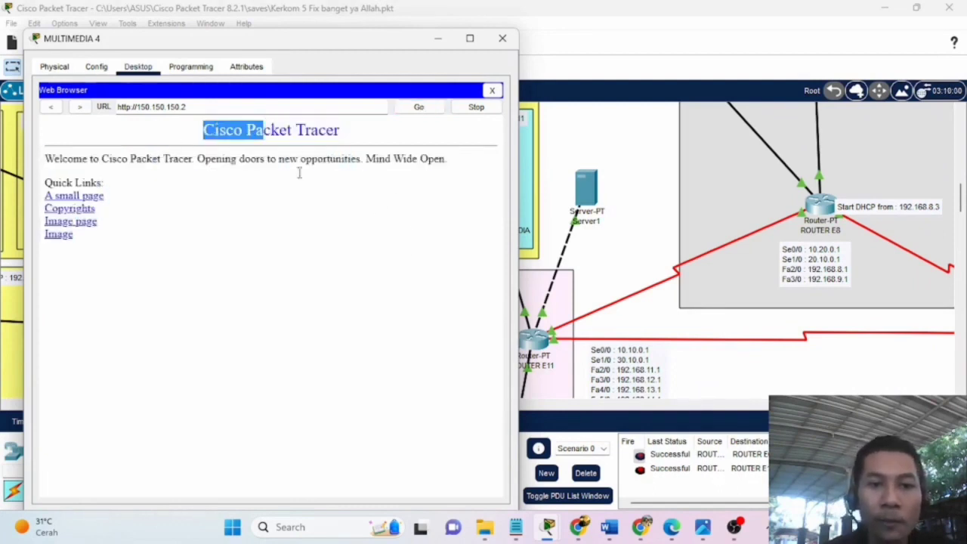
{"action": "left_click", "coordinate": [272, 211]}
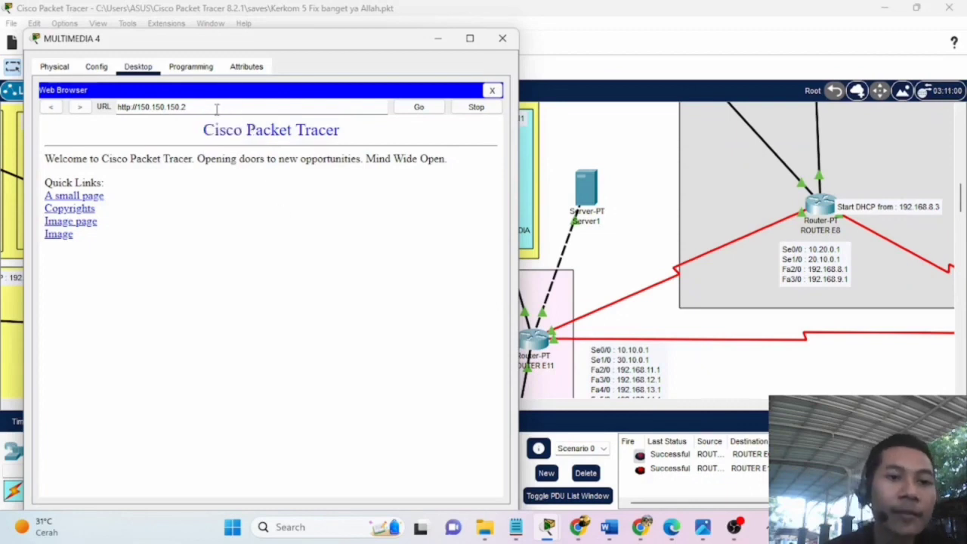
Replace the URL with unnes.ac.id and load it to test name resolution.
{"action": "triple_click", "coordinate": [113, 107]}
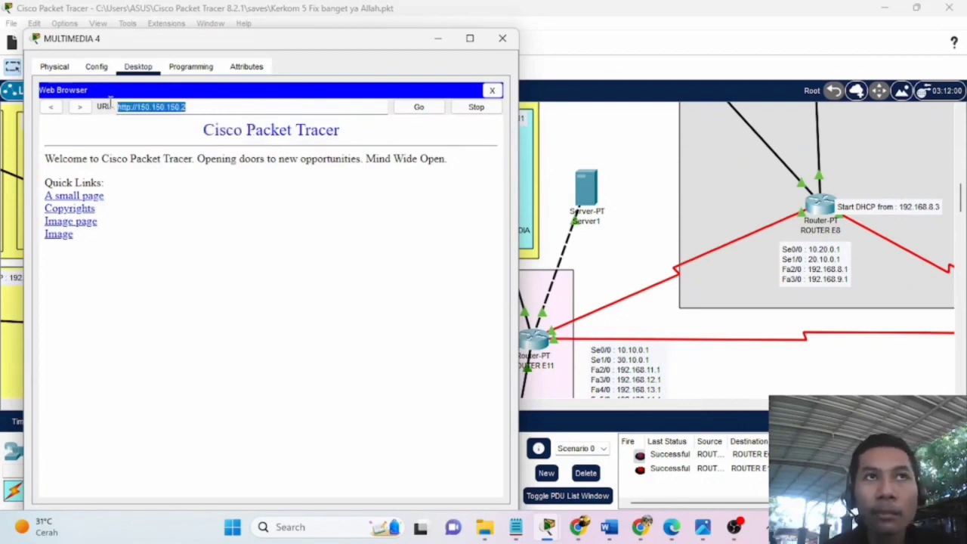
{"action": "left_click_drag", "start_coordinate": [110, 103], "coordinate": [129, 95]}
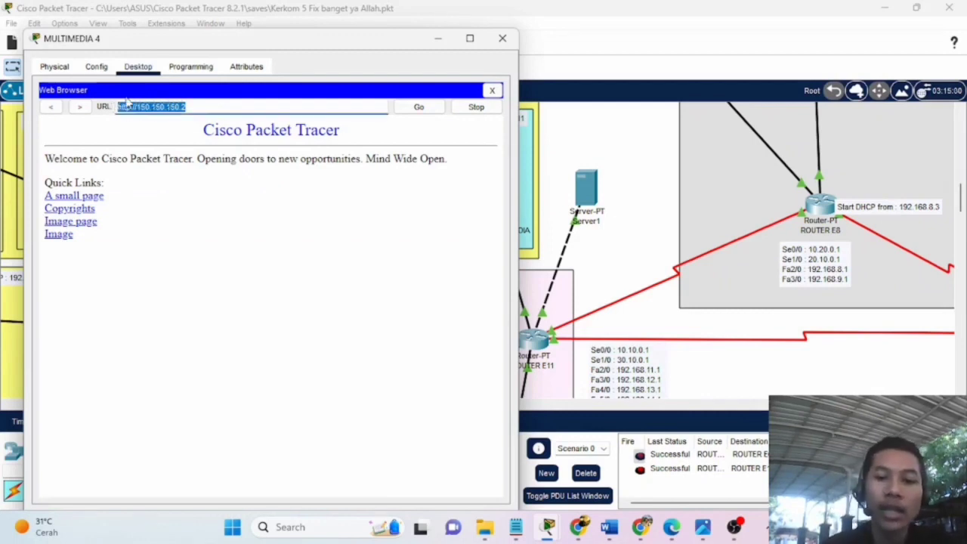
{"action": "type", "text": "w"}
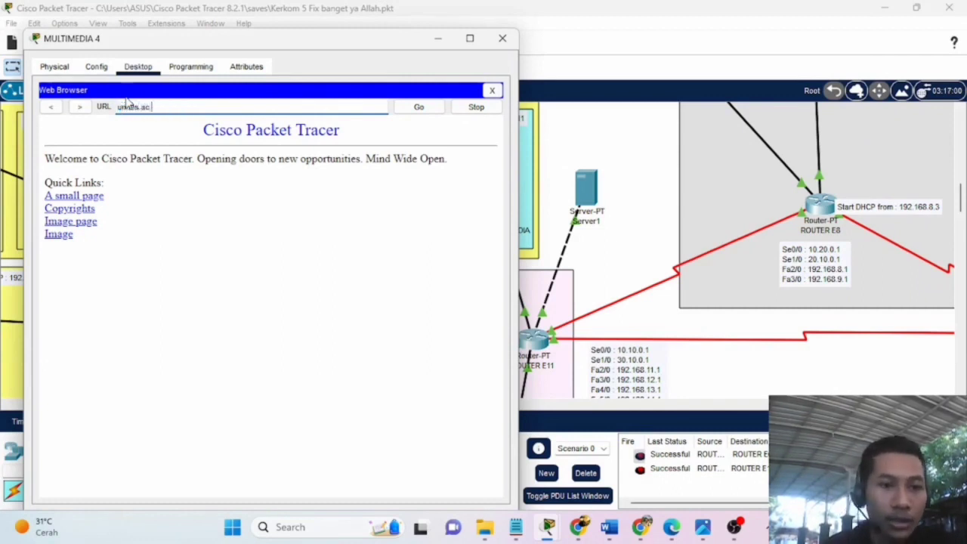
{"action": "left_click", "coordinate": [423, 109]}
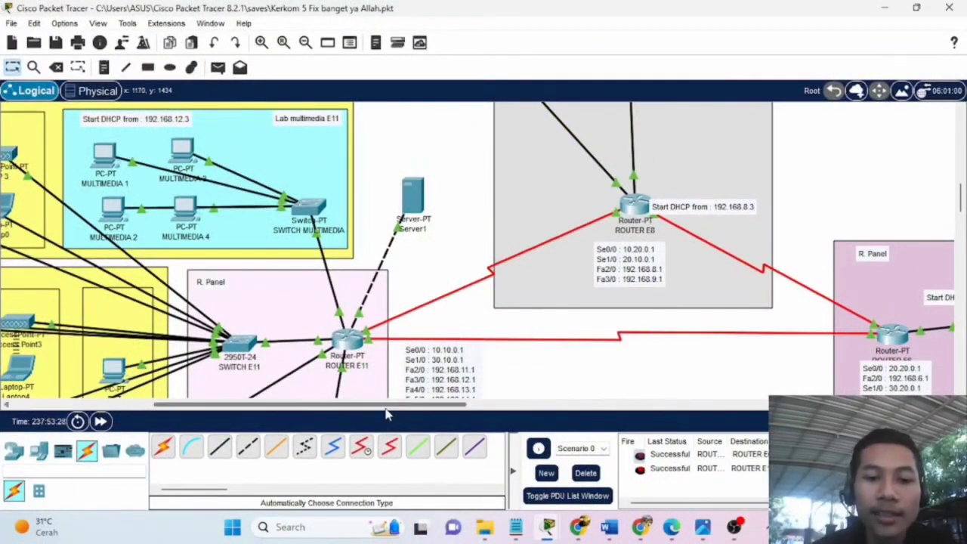
Show Server1's HTTP service with HTTP and HTTPS on and five files including index.html.
{"action": "left_click_drag", "start_coordinate": [387, 406], "coordinate": [361, 407]}
{"action": "mouse_move", "coordinate": [477, 200]}
{"action": "left_mouse_down"}
{"action": "mouse_move", "coordinate": [494, 221]}
{"action": "mouse_move", "coordinate": [485, 205]}
{"action": "left_mouse_up"}
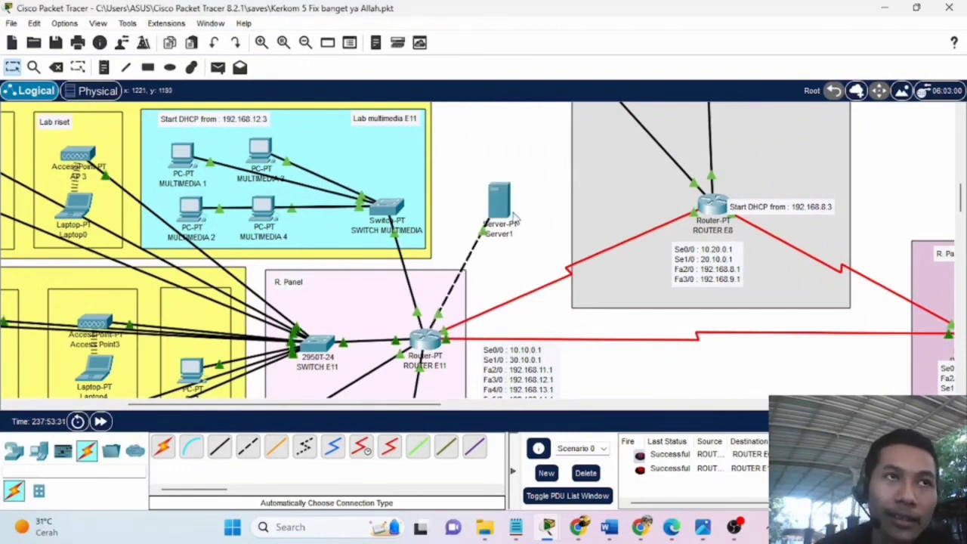
{"action": "mouse_move", "coordinate": [510, 210]}
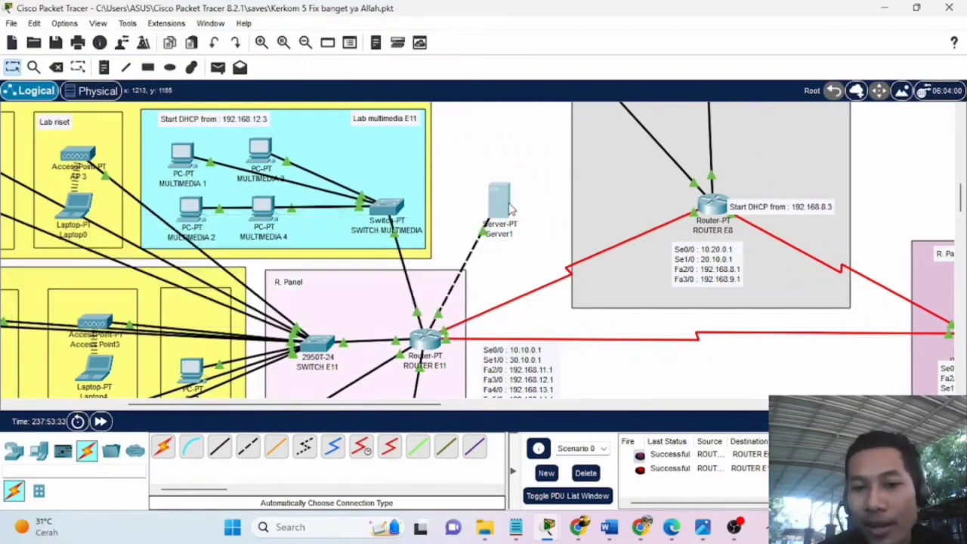
{"action": "left_click", "coordinate": [499, 200]}
{"action": "left_click_drag", "start_coordinate": [505, 25], "coordinate": [308, 32]}
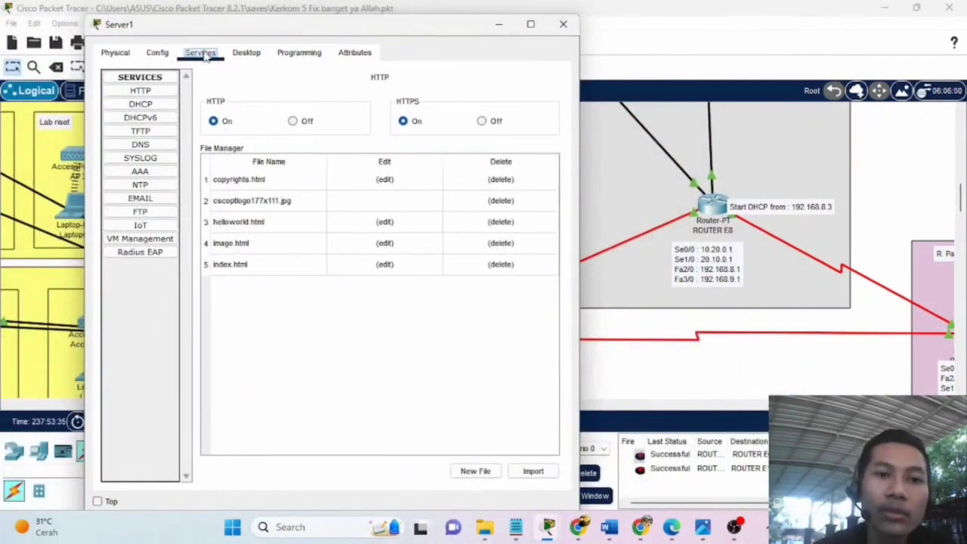
Show Server1's EMAIL service: SMTP and POP3 on, domain unnes.ac.id, users ult and students.
{"action": "left_click", "coordinate": [162, 211]}
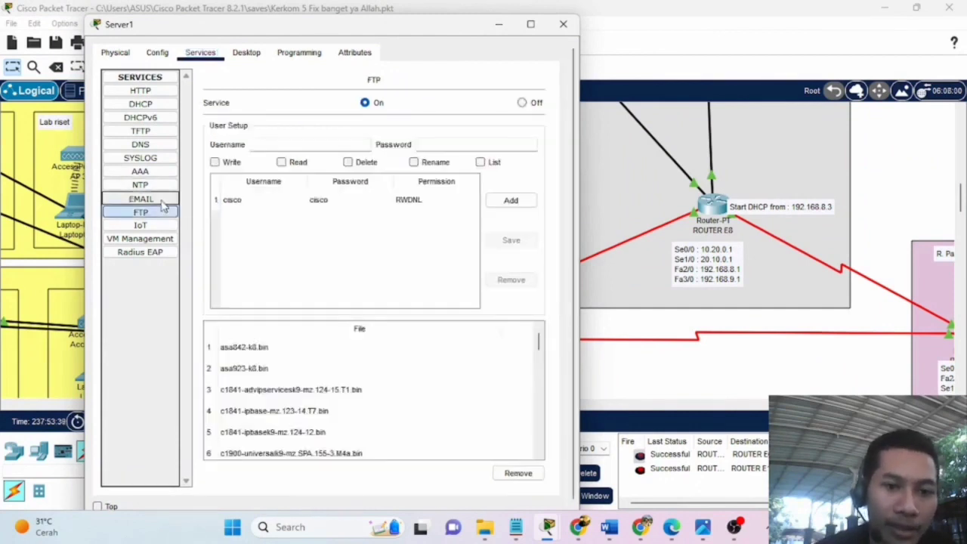
{"action": "left_click", "coordinate": [158, 199]}
{"action": "left_click_drag", "start_coordinate": [442, 28], "coordinate": [601, 27]}
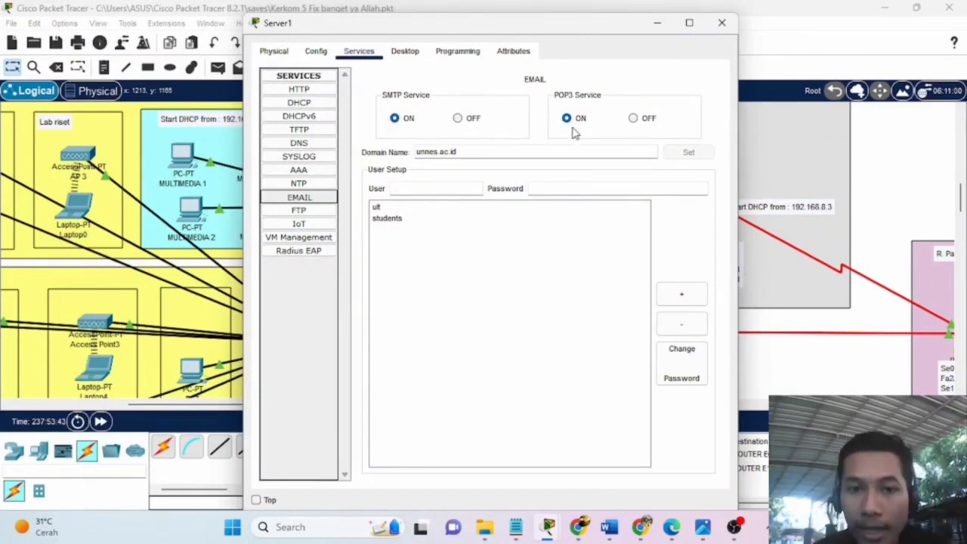
Inspect the unnes.ac.id mail domain and the students account, typing '3rd' into its user name.
{"action": "left_click_drag", "start_coordinate": [592, 31], "coordinate": [330, 47]}
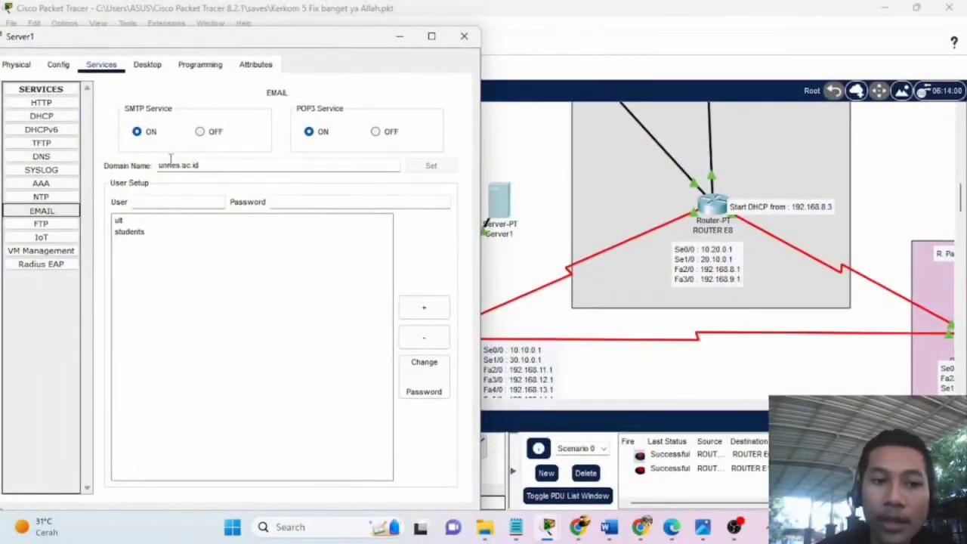
{"action": "left_click_drag", "start_coordinate": [159, 170], "coordinate": [205, 168]}
{"action": "left_click", "coordinate": [218, 165]}
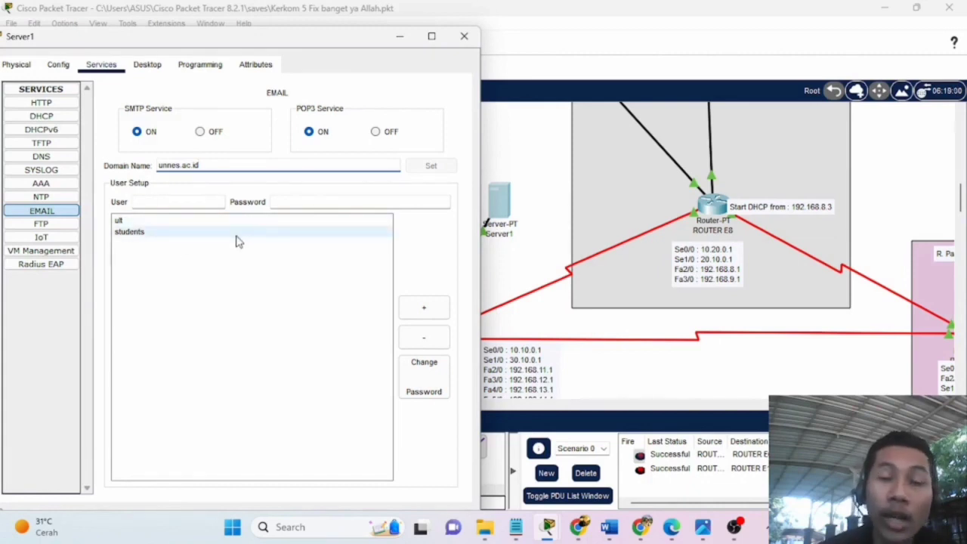
{"action": "left_click", "coordinate": [155, 236]}
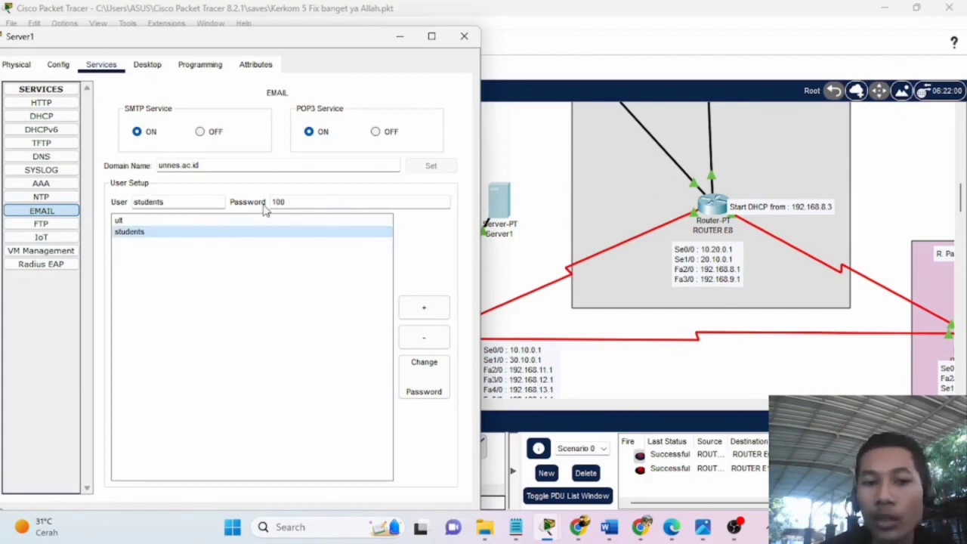
{"action": "left_click_drag", "start_coordinate": [178, 198], "coordinate": [138, 201]}
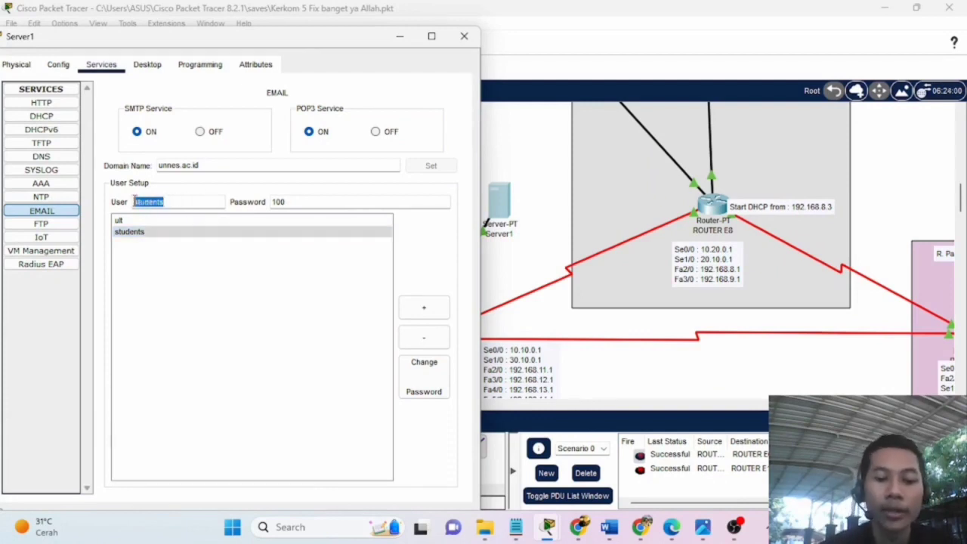
{"action": "key", "text": "BackSpace"}
{"action": "type", "text": "3rd"}
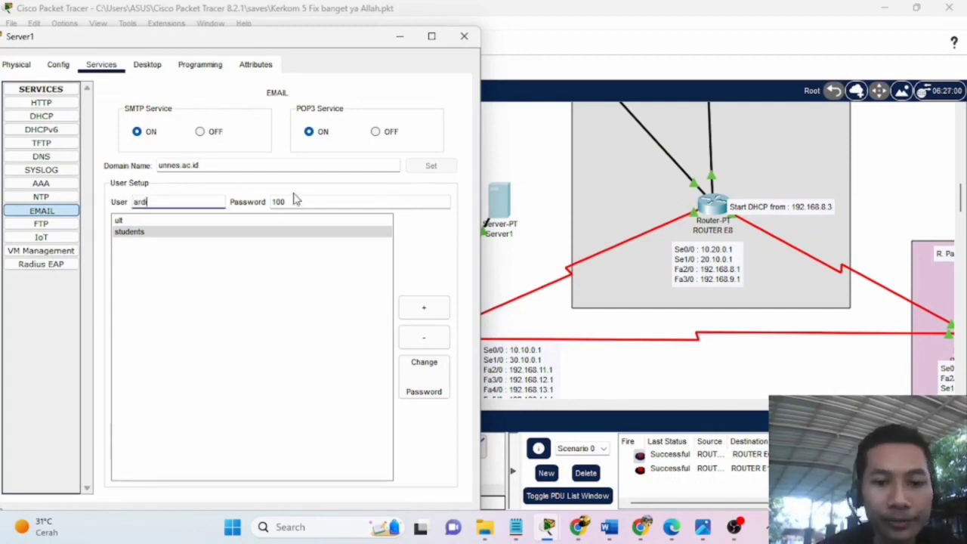
{"action": "left_click_drag", "start_coordinate": [309, 41], "coordinate": [448, 45]}
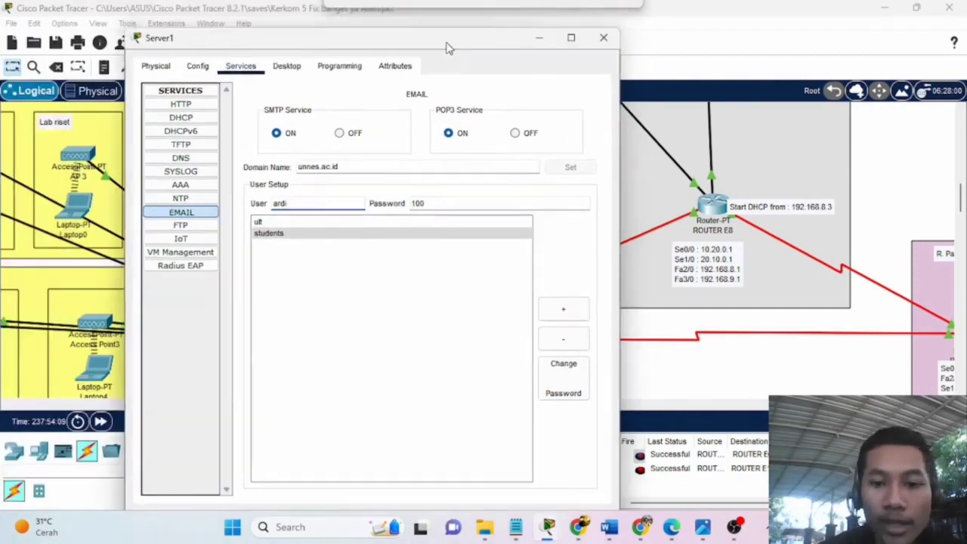
Close Server1 and launch the Email client on MULTIMEDIA 4.
{"action": "left_click", "coordinate": [604, 37]}
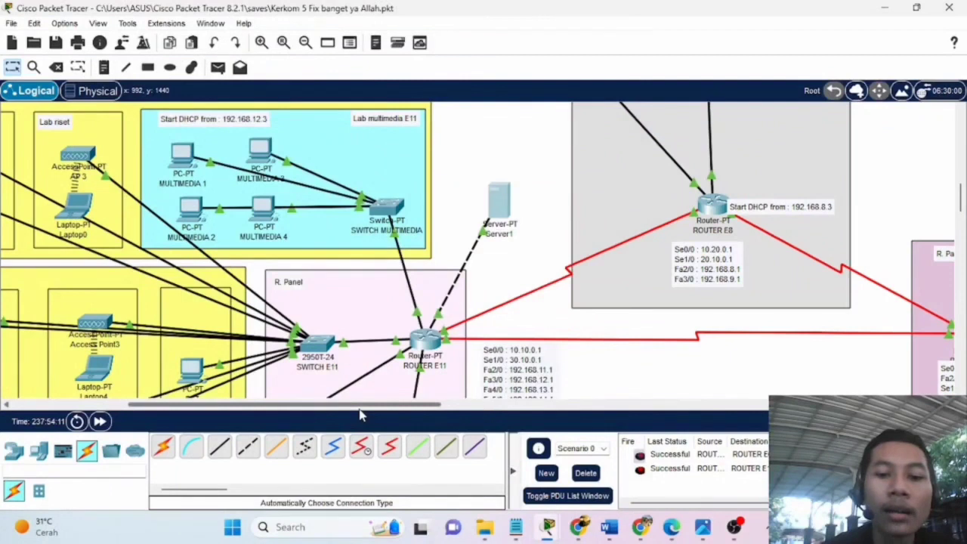
{"action": "left_click_drag", "start_coordinate": [355, 403], "coordinate": [323, 404]}
{"action": "left_click", "coordinate": [365, 202]}
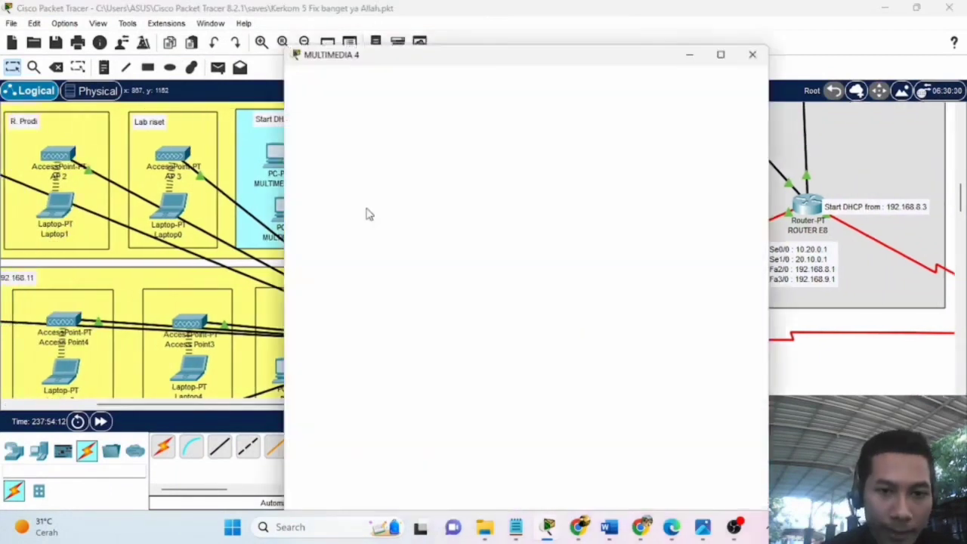
{"action": "left_click_drag", "start_coordinate": [524, 25], "coordinate": [652, 41]}
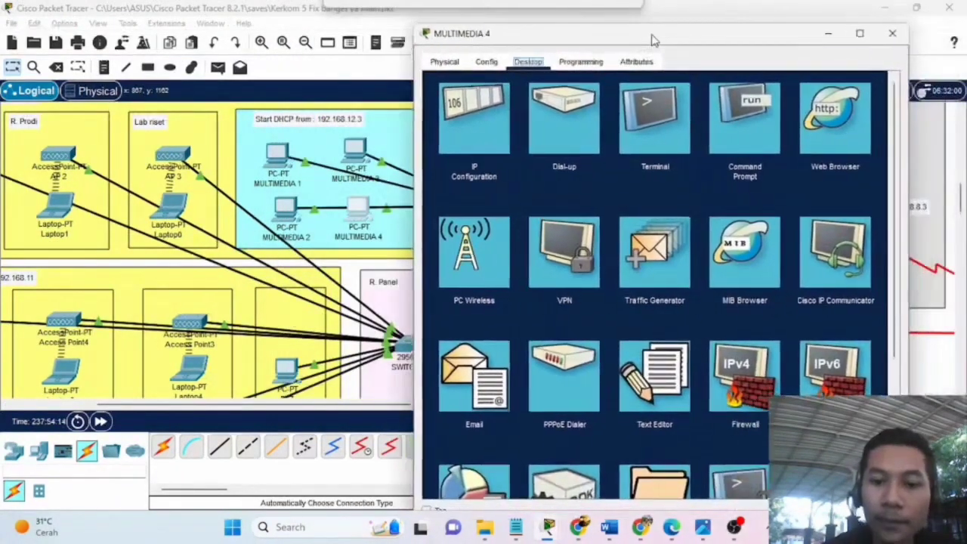
{"action": "left_click", "coordinate": [487, 370]}
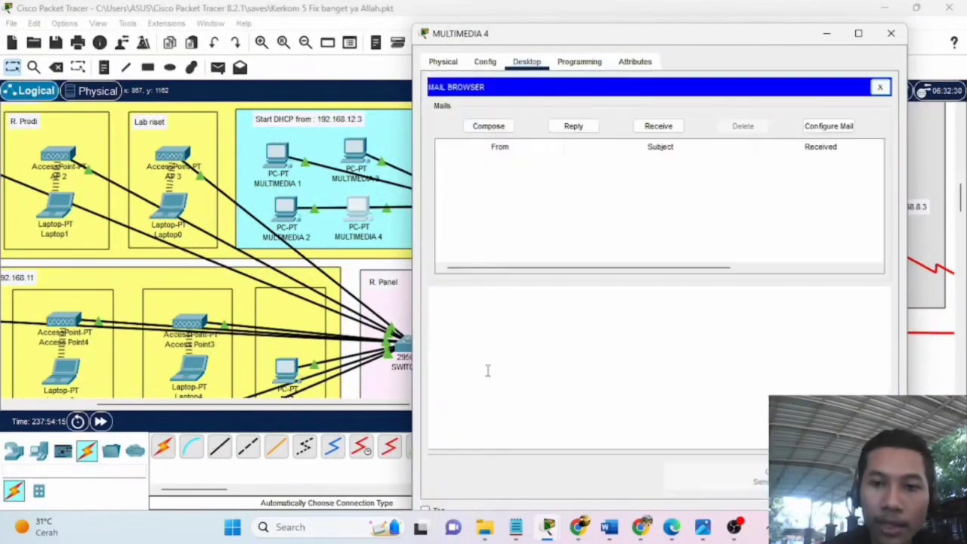
Review MULTIMEDIA 4's Configure Mail fields, including name and email address.
{"action": "left_click", "coordinate": [825, 127]}
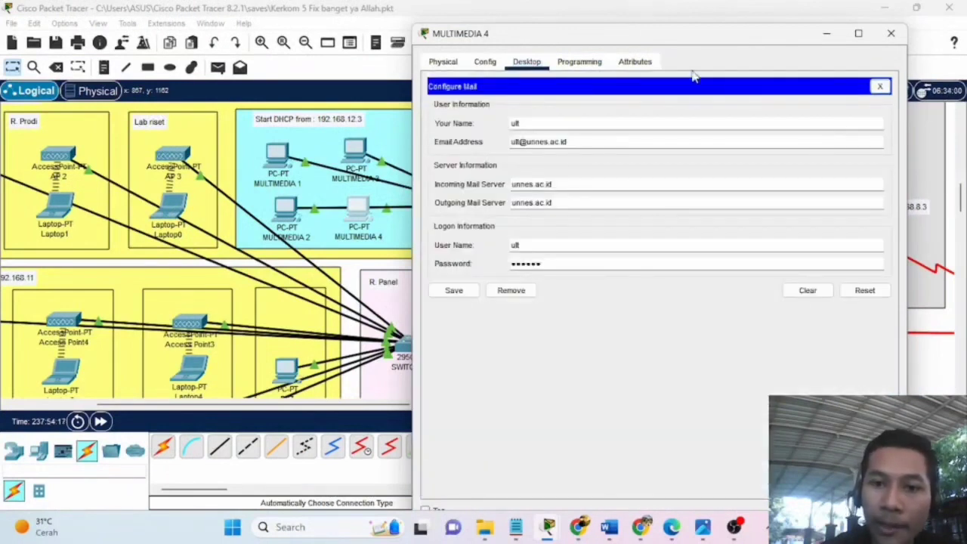
{"action": "left_click_drag", "start_coordinate": [691, 35], "coordinate": [796, 68]}
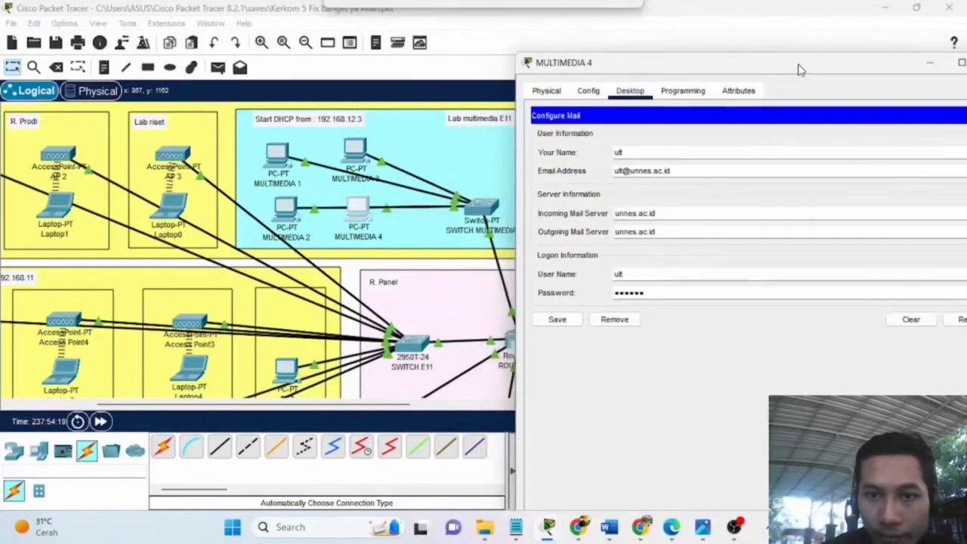
{"action": "left_click", "coordinate": [632, 152]}
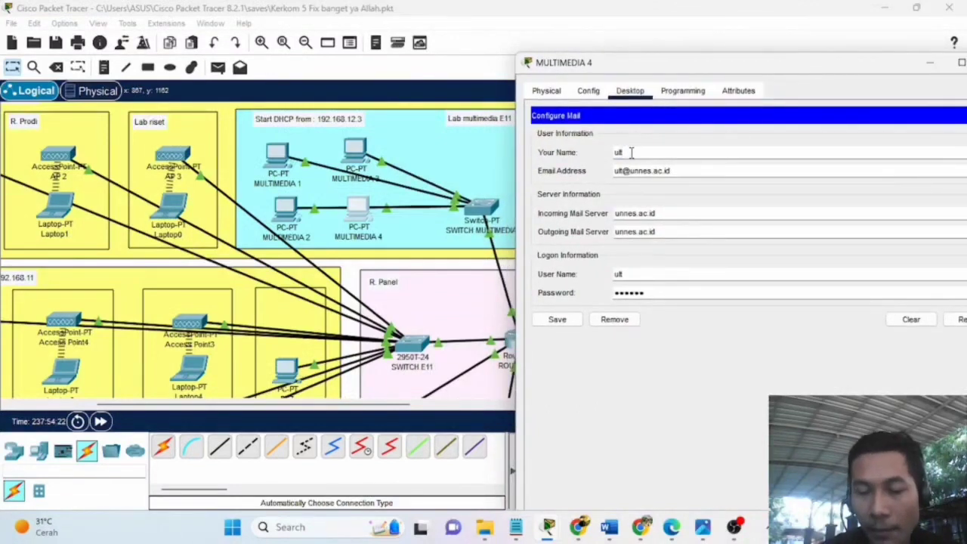
{"action": "left_click", "coordinate": [615, 172]}
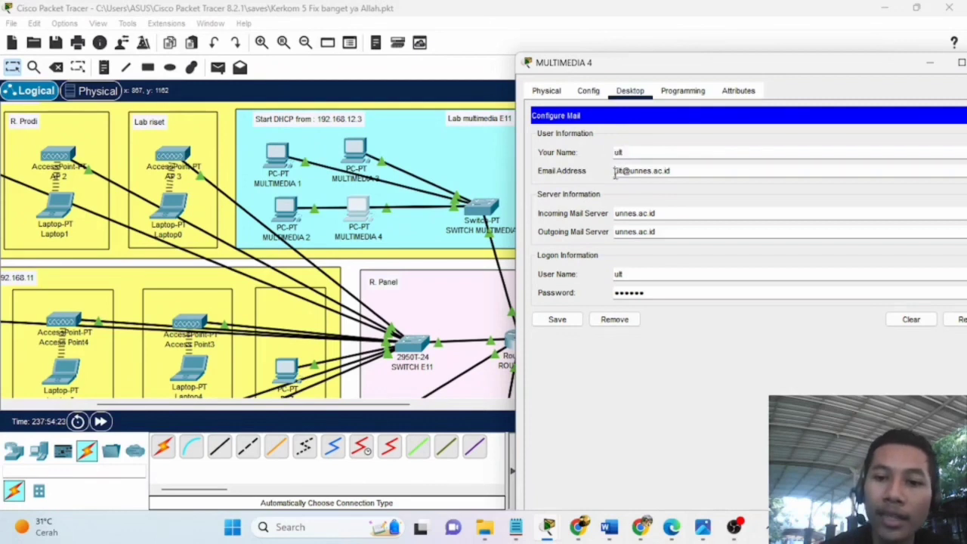
{"action": "left_click_drag", "start_coordinate": [624, 179], "coordinate": [674, 173]}
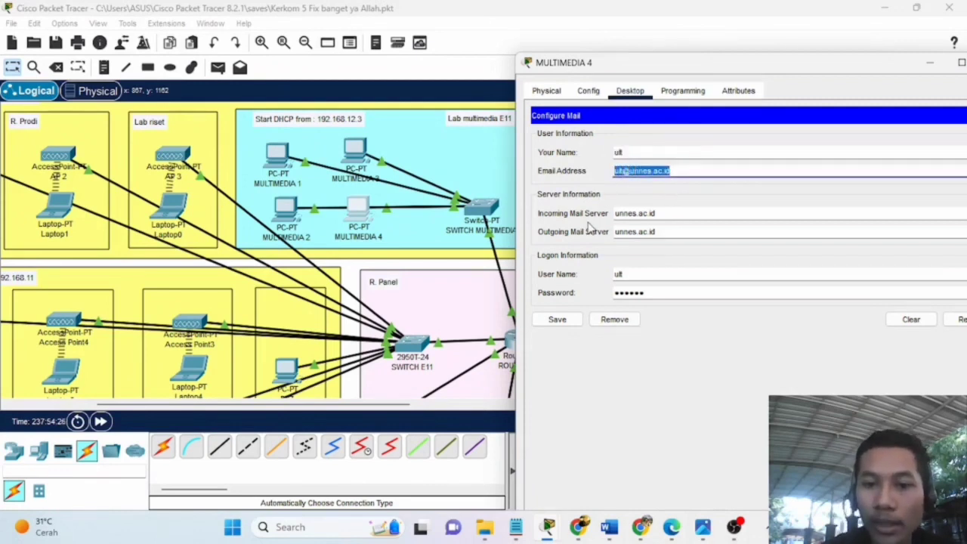
{"action": "left_click_drag", "start_coordinate": [787, 57], "coordinate": [320, 70]}
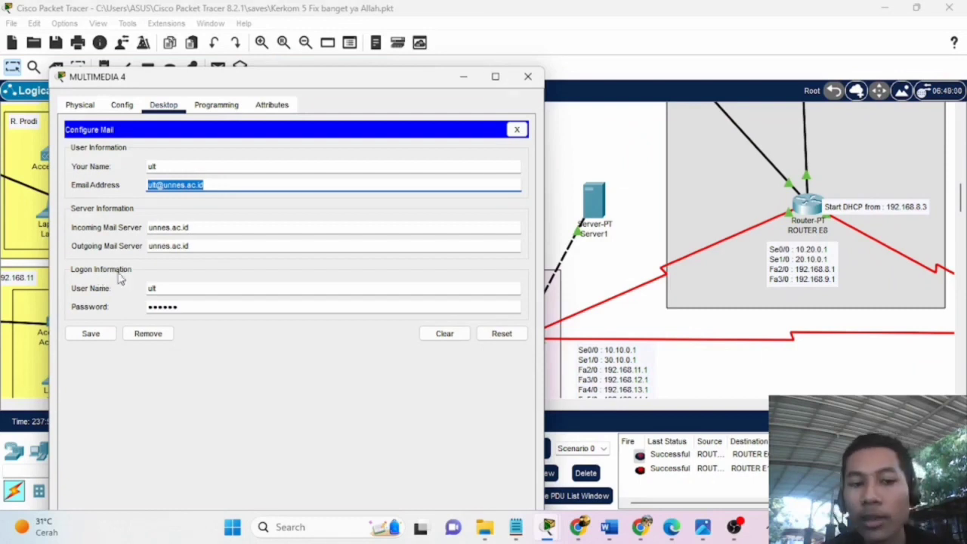
Glance at the Config and Programming tabs, then bring Server1's window forward.
{"action": "left_click_drag", "start_coordinate": [399, 77], "coordinate": [389, 77]}
{"action": "left_click", "coordinate": [110, 104]}
{"action": "left_click", "coordinate": [205, 103]}
{"action": "left_click", "coordinate": [152, 104]}
{"action": "left_click", "coordinate": [593, 195]}
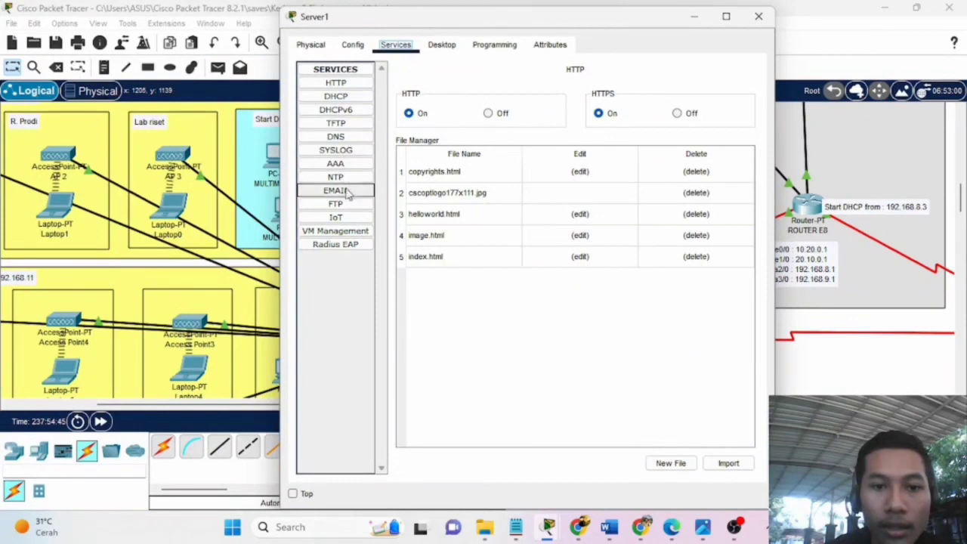
Check the user list in Server1's EMAIL service, then minimize Server1.
{"action": "left_click", "coordinate": [337, 193]}
{"action": "left_click_drag", "start_coordinate": [592, 19], "coordinate": [722, 36]}
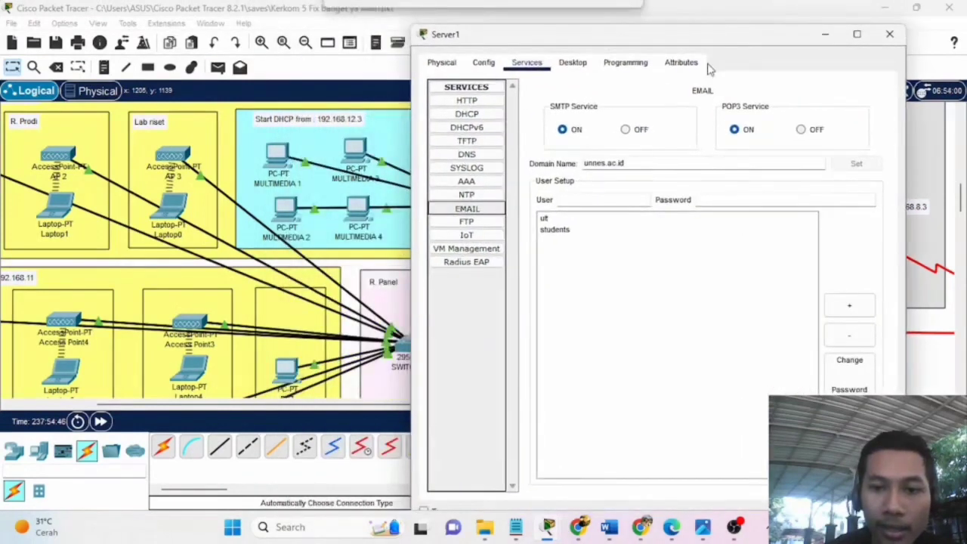
{"action": "left_click", "coordinate": [544, 220]}
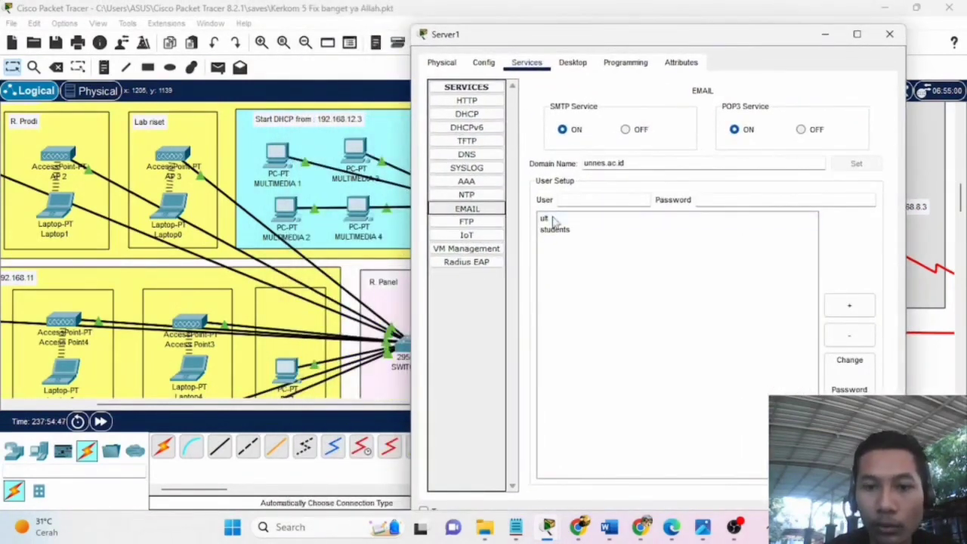
{"action": "left_click", "coordinate": [825, 35]}
Back on MULTIMEDIA 4, check the logon user name and close Configure Mail.
{"action": "mouse_move", "coordinate": [555, 529]}
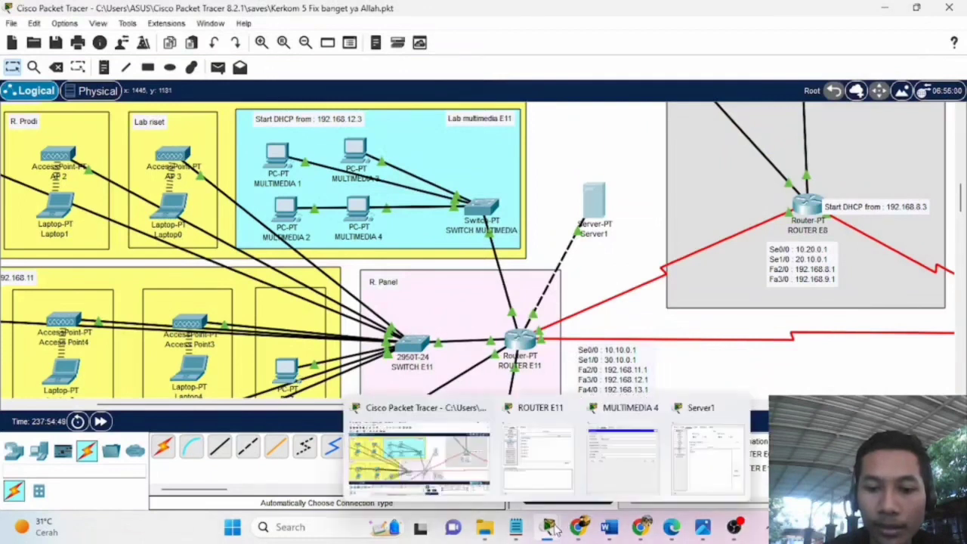
{"action": "left_click", "coordinate": [615, 454]}
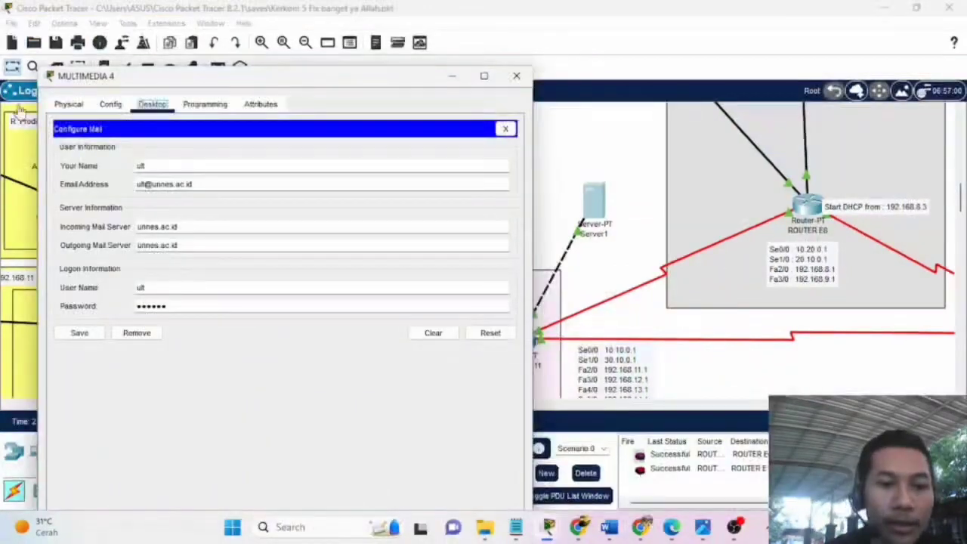
{"action": "left_click_drag", "start_coordinate": [148, 289], "coordinate": [138, 287]}
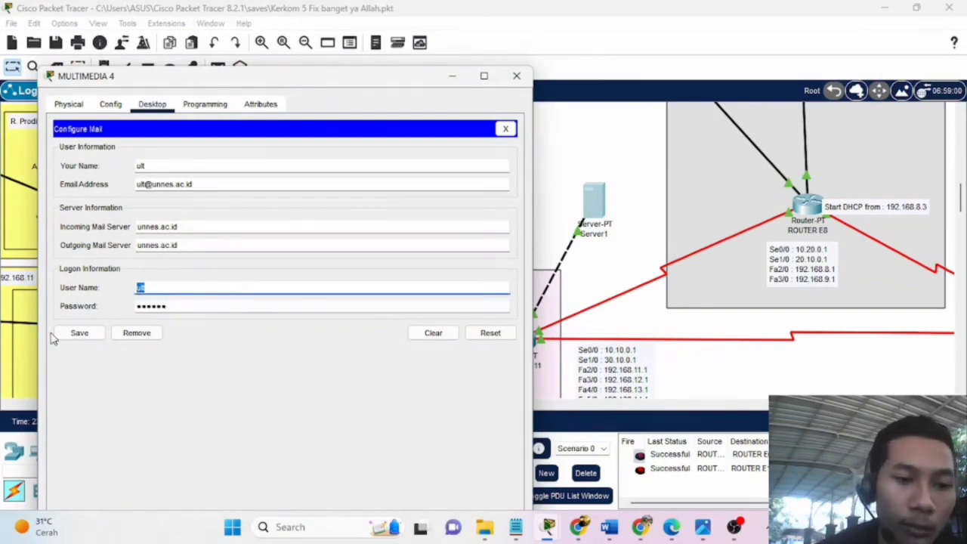
{"action": "left_click", "coordinate": [506, 130]}
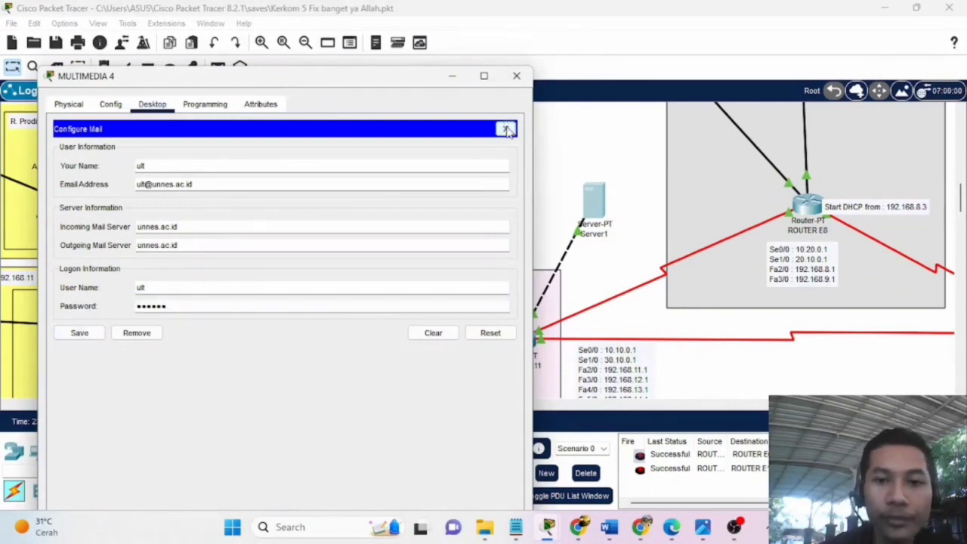
{"action": "left_click_drag", "start_coordinate": [396, 77], "coordinate": [816, 38]}
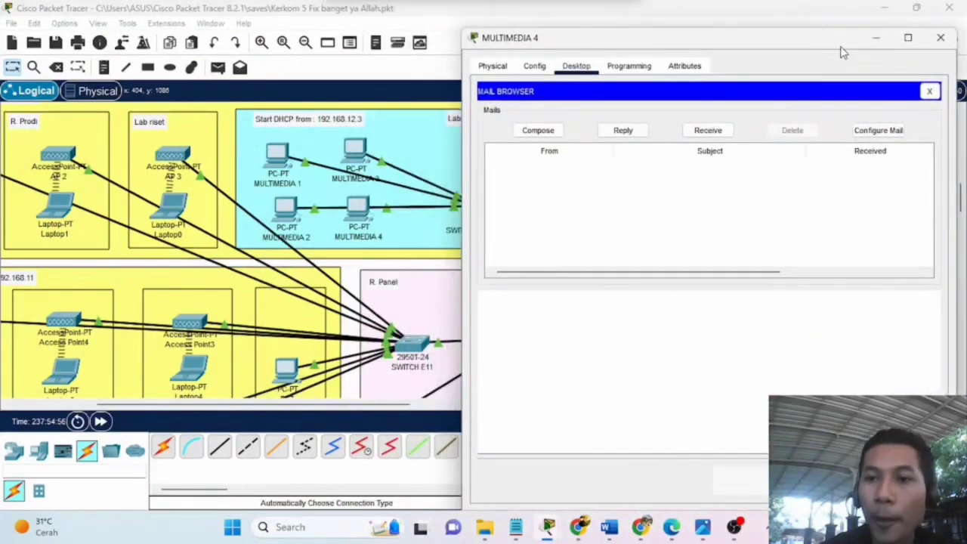
Close MULTIMEDIA 4 and launch the Email client on MULTIMEDIA 2.
{"action": "left_click", "coordinate": [876, 37]}
{"action": "left_click", "coordinate": [293, 212]}
{"action": "left_click", "coordinate": [347, 354]}
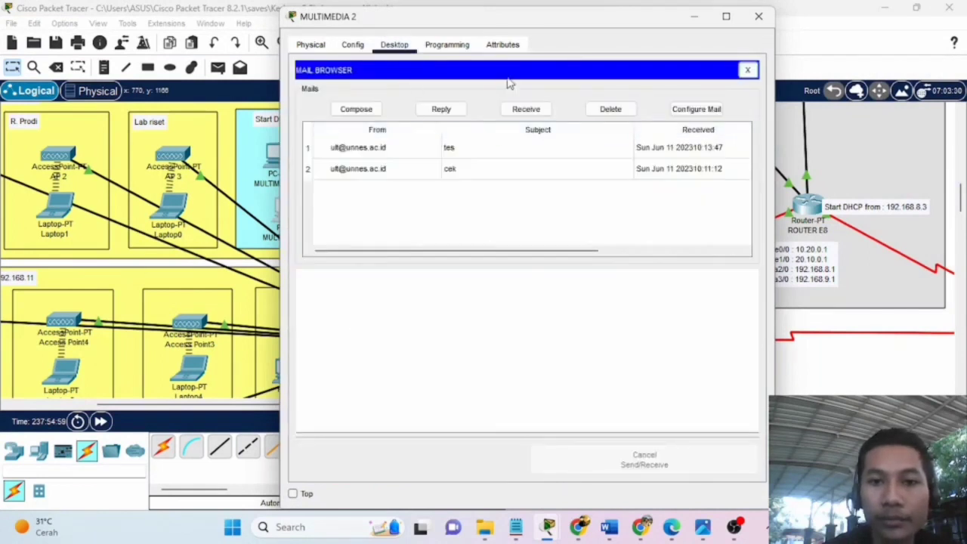
Verify and save MULTIMEDIA 2's mail account settings, revealing the tes and cek messages.
{"action": "left_click", "coordinate": [698, 111]}
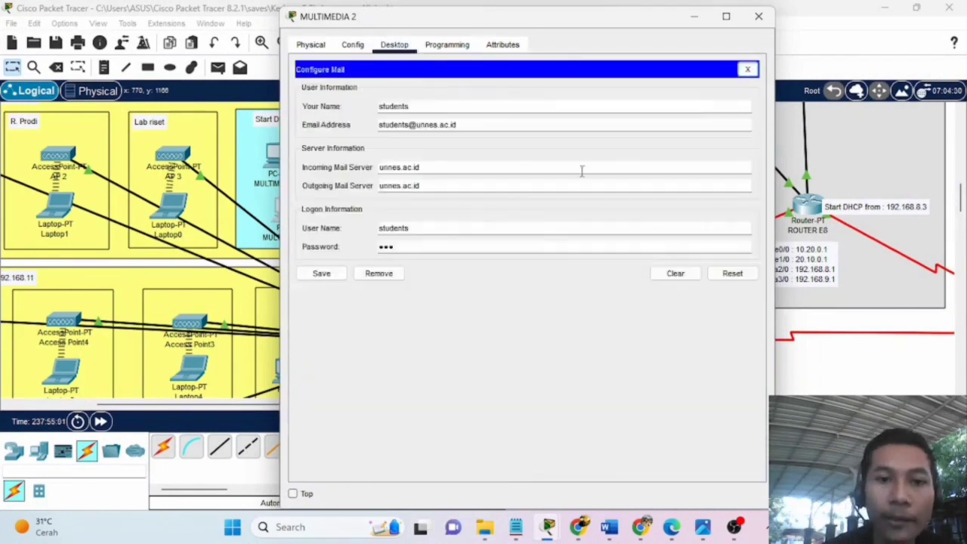
{"action": "left_click_drag", "start_coordinate": [578, 22], "coordinate": [700, 46]}
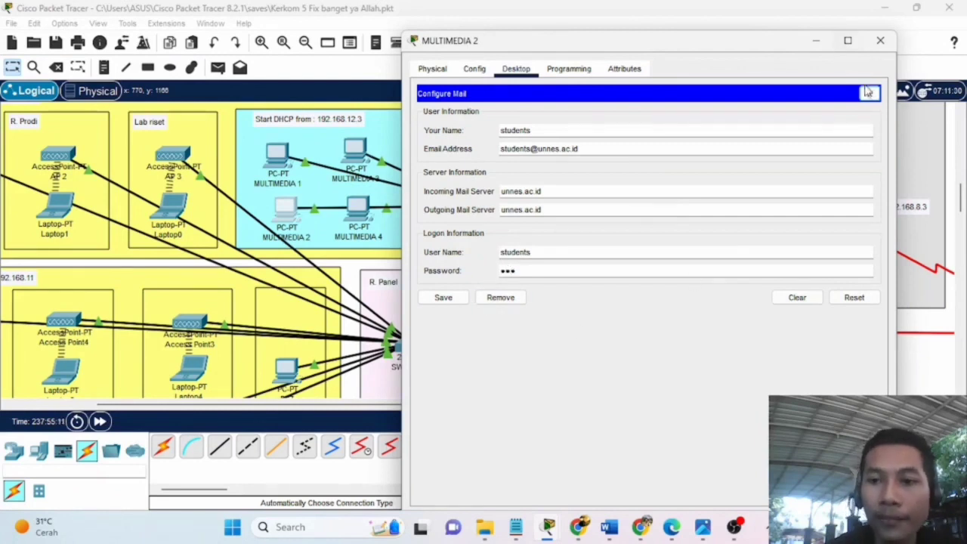
{"action": "left_click", "coordinate": [446, 298]}
{"action": "left_click_drag", "start_coordinate": [739, 53], "coordinate": [451, 50]}
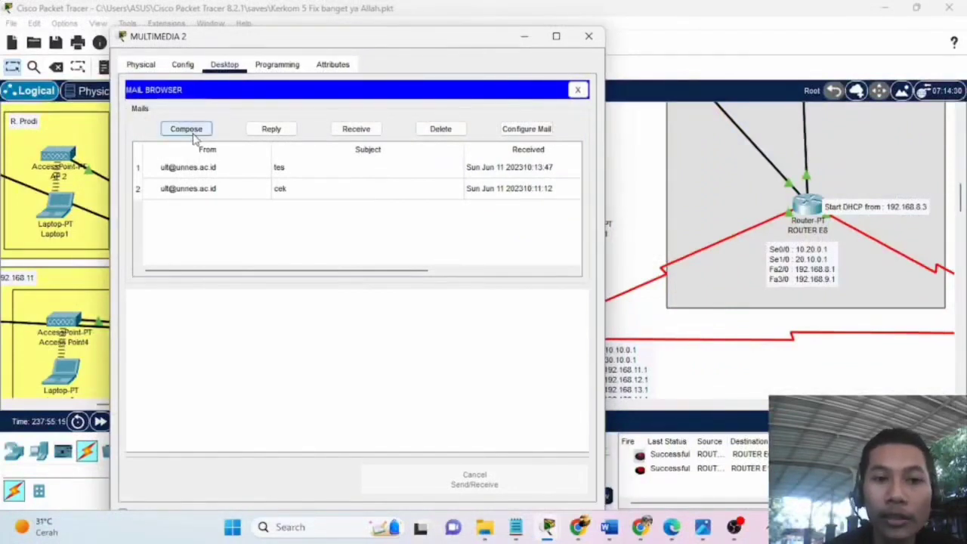
From MULTIMEDIA 2, email the recipient 'SKS MKU' saying 'Permisi pak, rombel kami belum dapat kelas MKU'.
{"action": "left_click", "coordinate": [193, 133]}
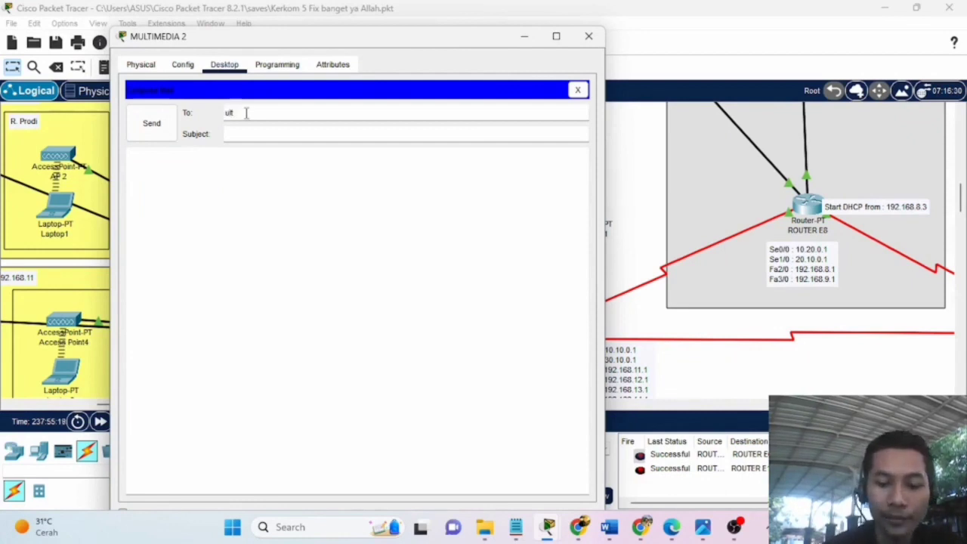
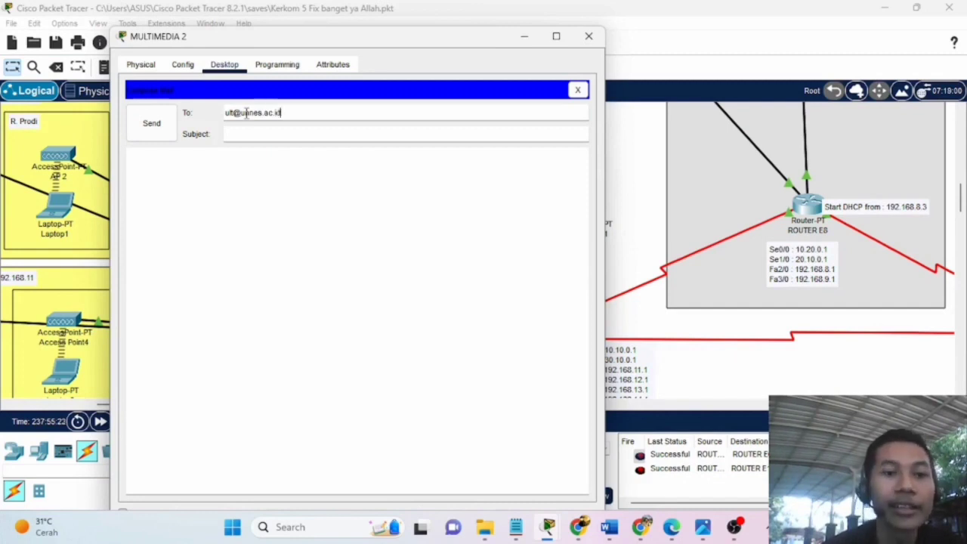
{"action": "left_click", "coordinate": [290, 133]}
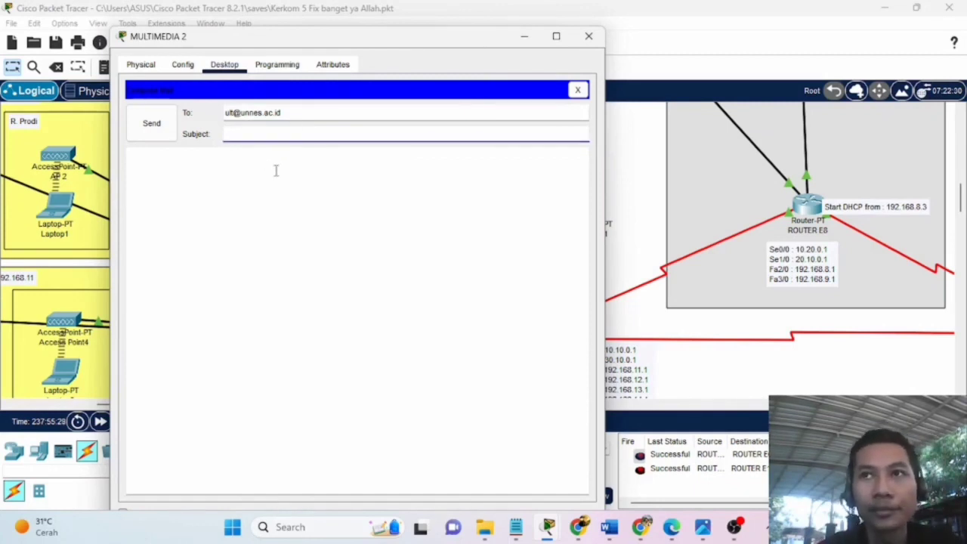
{"action": "type", "text": "SKS"}
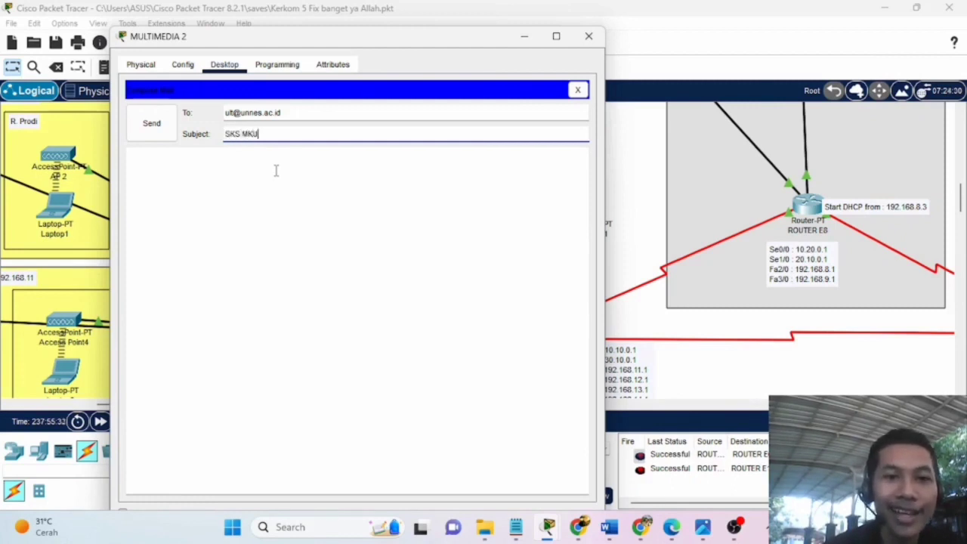
{"action": "type", "text": " MKU"}
{"action": "left_click", "coordinate": [279, 167]}
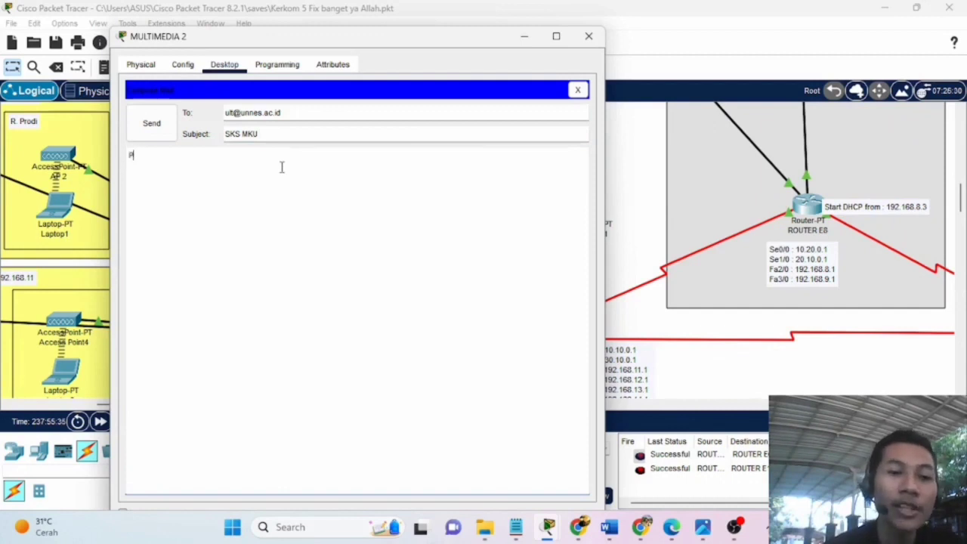
{"action": "type", "text": "Permisi pak,"}
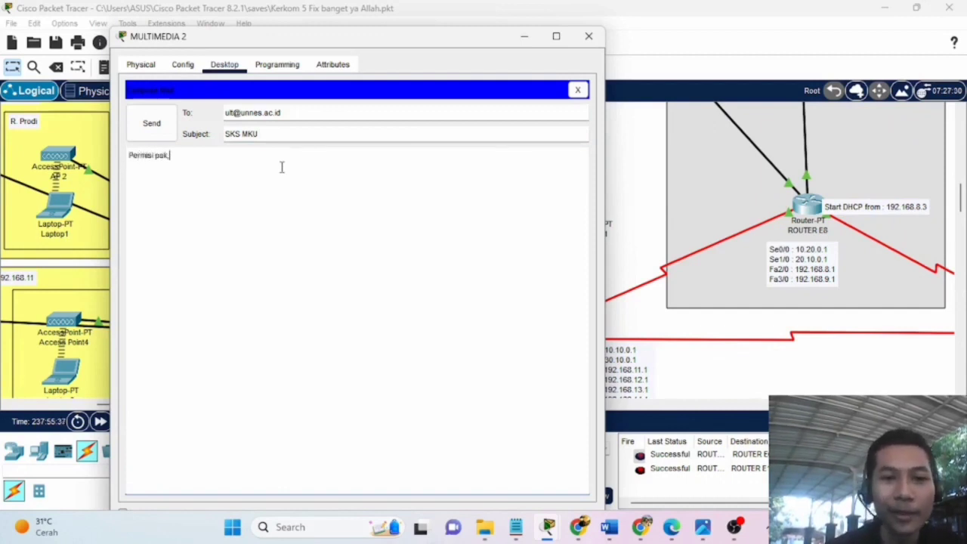
{"action": "type", "text": " rombel kam"}
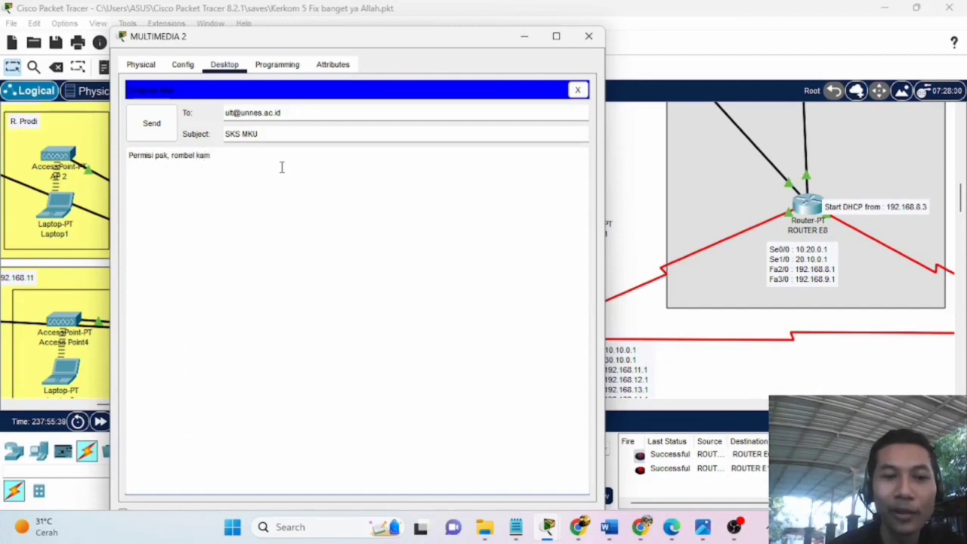
{"action": "type", "text": "i belum dapat"}
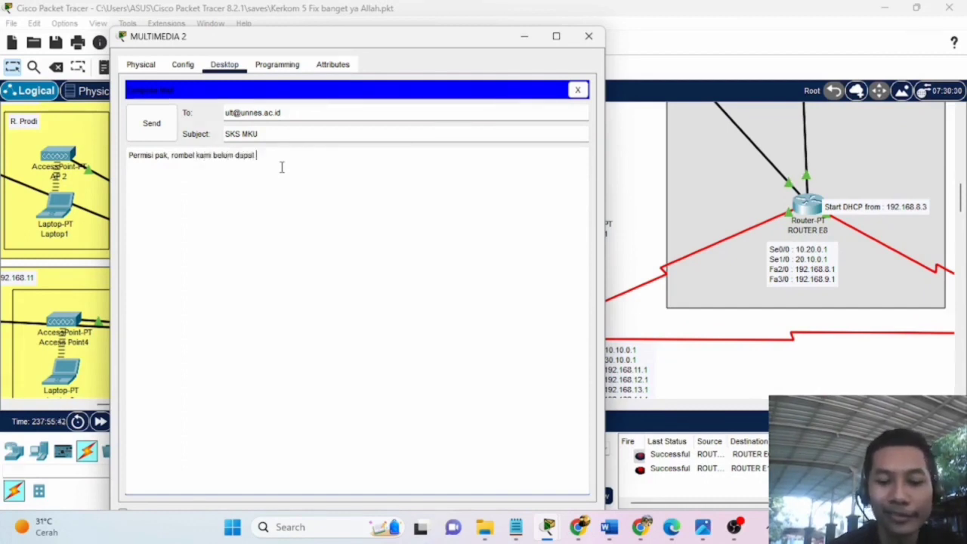
{"action": "type", "text": " kelas "}
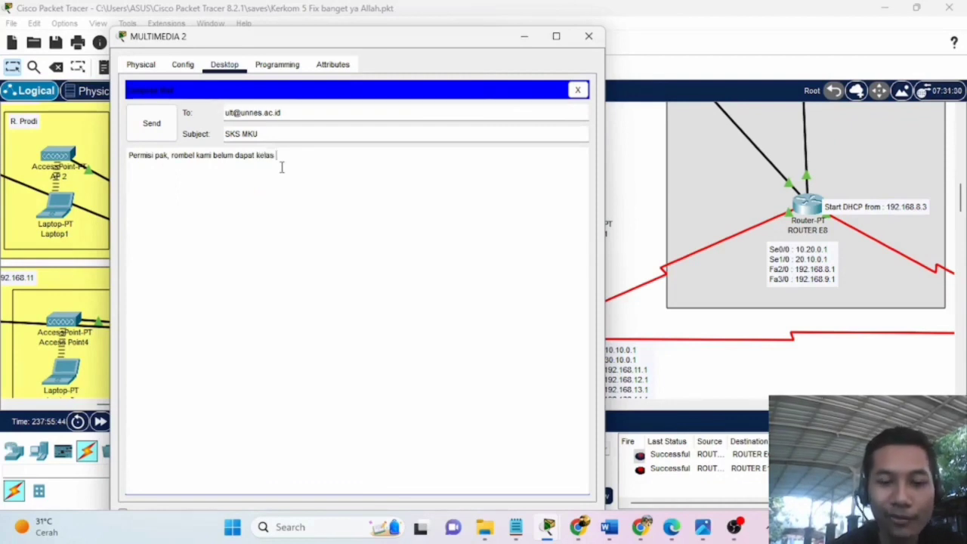
{"action": "type", "text": "MKU"}
{"action": "left_click_drag", "start_coordinate": [366, 37], "coordinate": [392, 121]}
{"action": "left_click", "coordinate": [174, 205]}
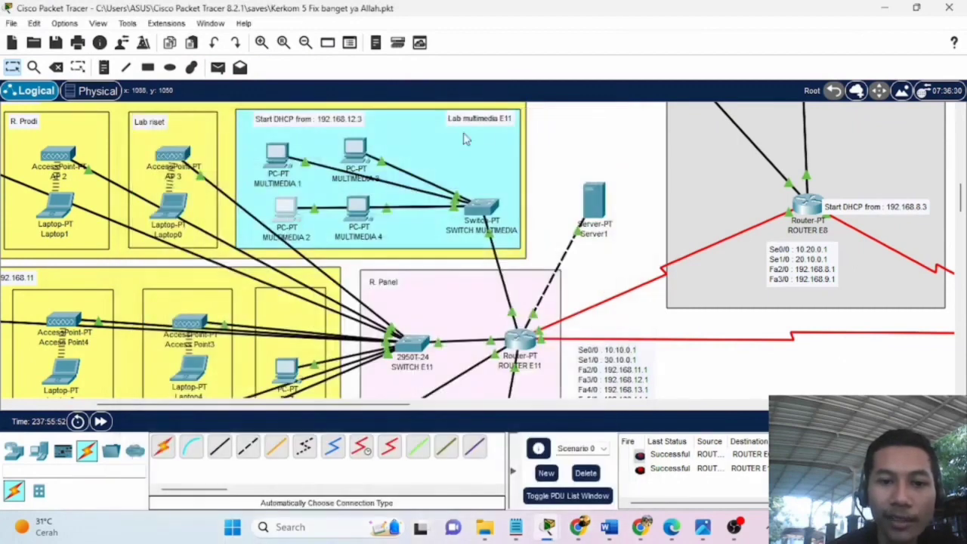
On MULTIMEDIA 4, receive the SKS MKU mail and reply 'OH iya, silahkan hubu'.
{"action": "left_click", "coordinate": [358, 208]}
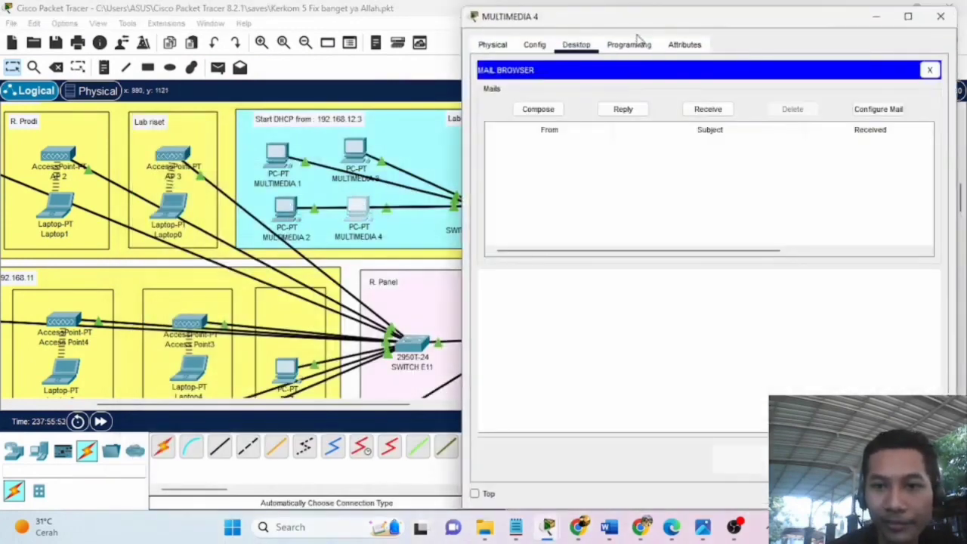
{"action": "left_click", "coordinate": [708, 111]}
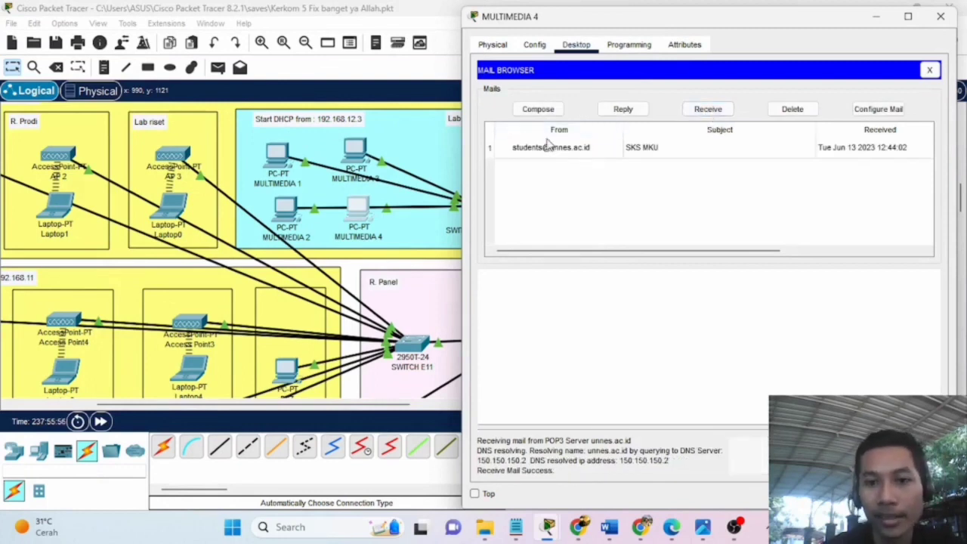
{"action": "left_click", "coordinate": [666, 158]}
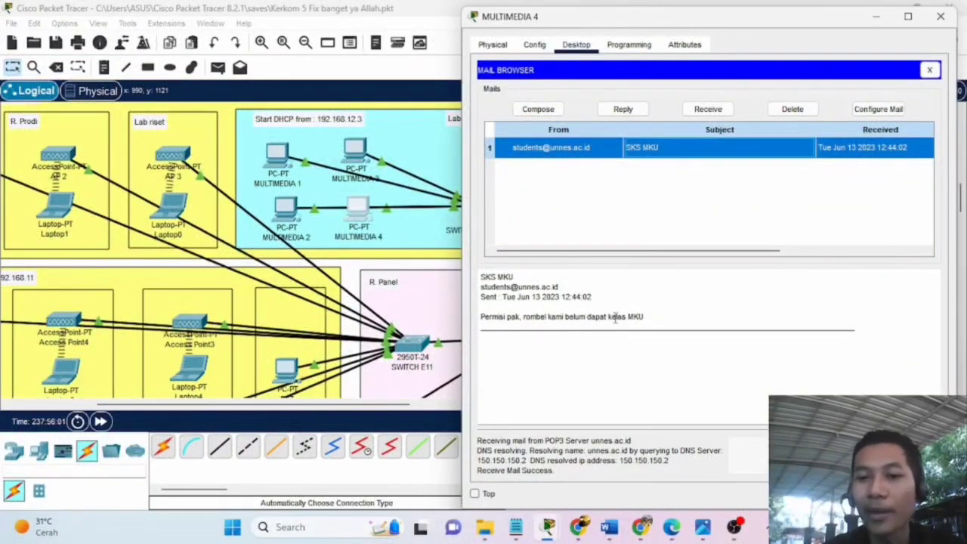
{"action": "left_click", "coordinate": [625, 111]}
{"action": "left_click", "coordinate": [600, 165]}
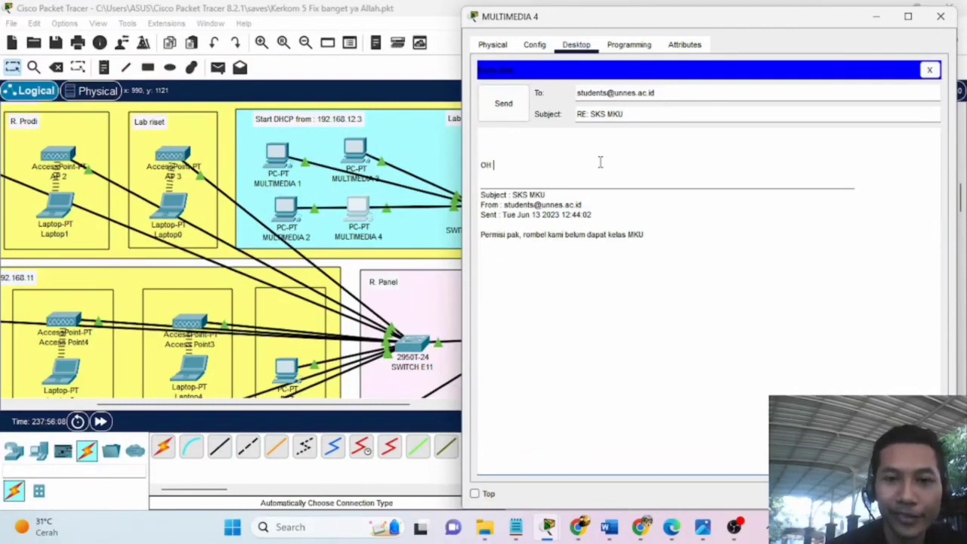
{"action": "type", "text": "OH iya, silahkan hubungi kaprodi"}
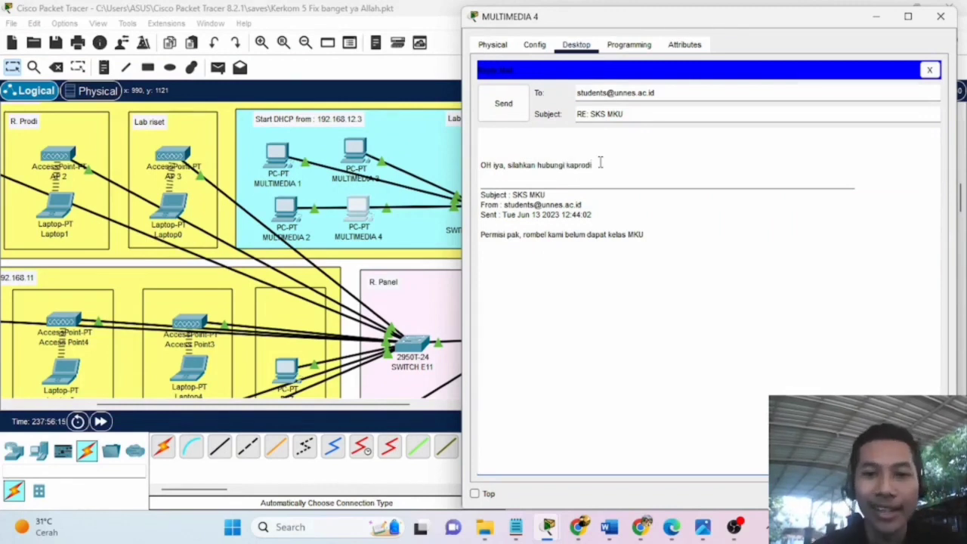
{"action": "left_click", "coordinate": [517, 106]}
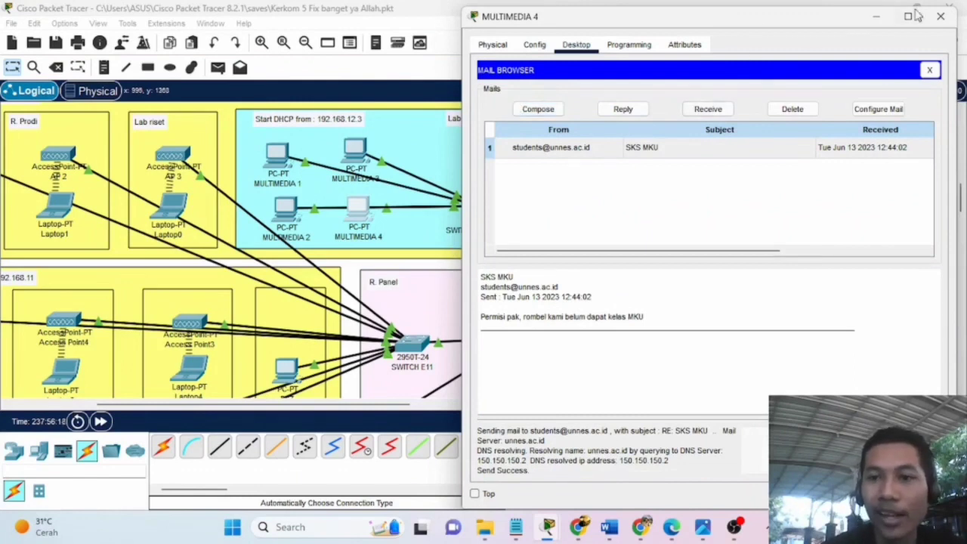
{"action": "left_click", "coordinate": [940, 16]}
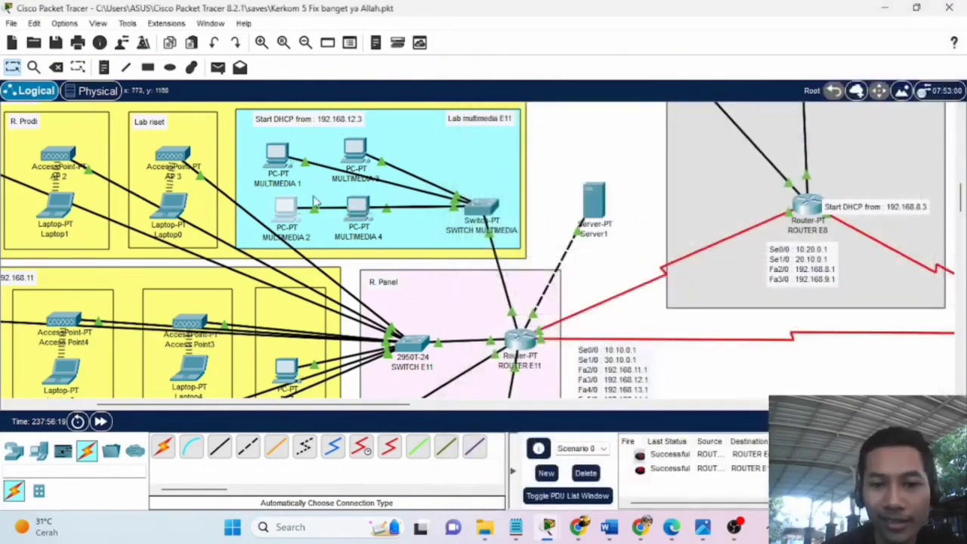
On MULTIMEDIA 2, fetch new mail and read the RE: SKS MKU reply.
{"action": "left_click", "coordinate": [290, 208]}
{"action": "left_click", "coordinate": [340, 359]}
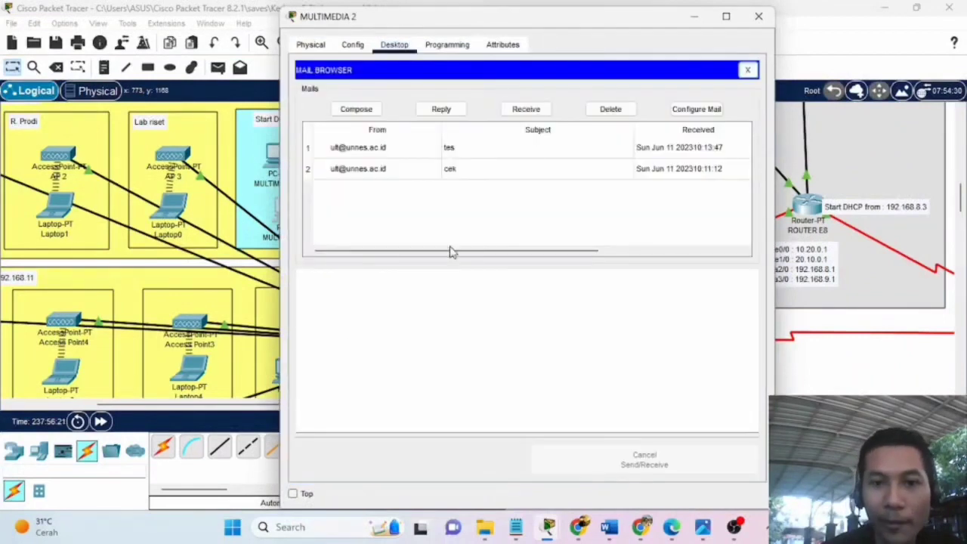
{"action": "left_click", "coordinate": [532, 110]}
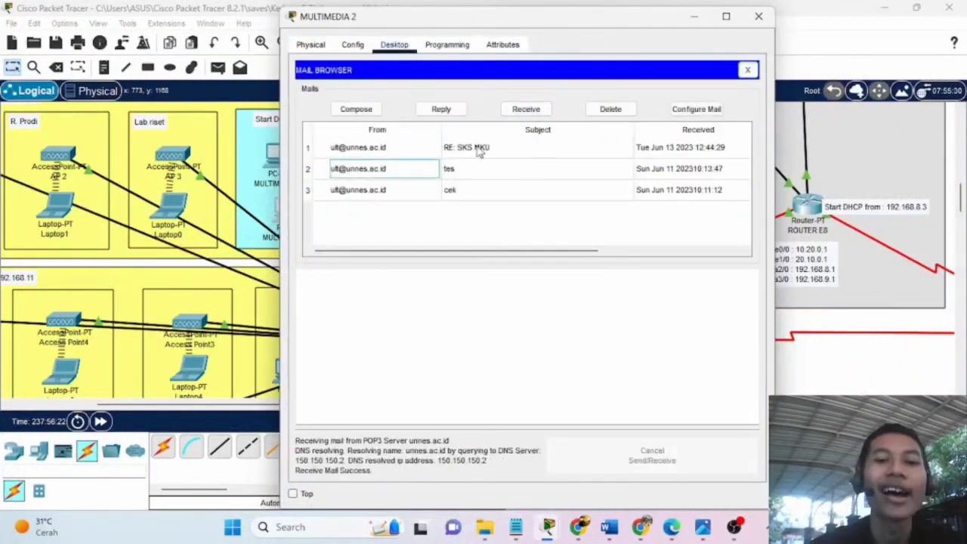
{"action": "left_click", "coordinate": [476, 151]}
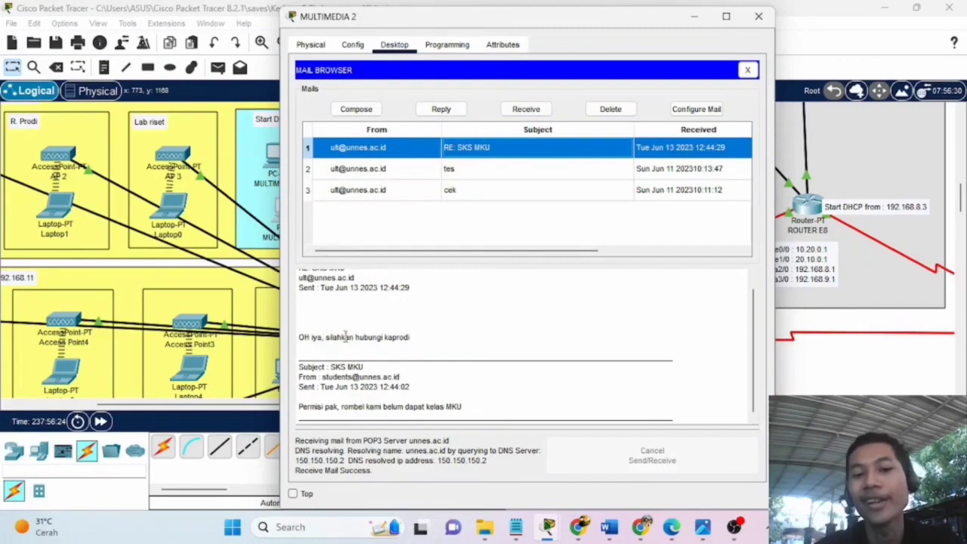
{"action": "scroll", "coordinate": [453, 331], "scroll_direction": "up", "scroll_amount": 1}
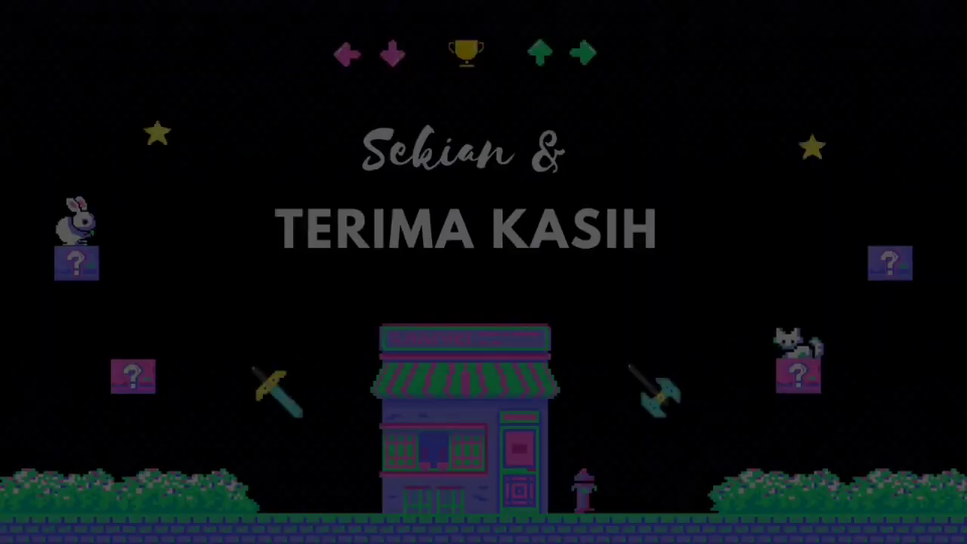